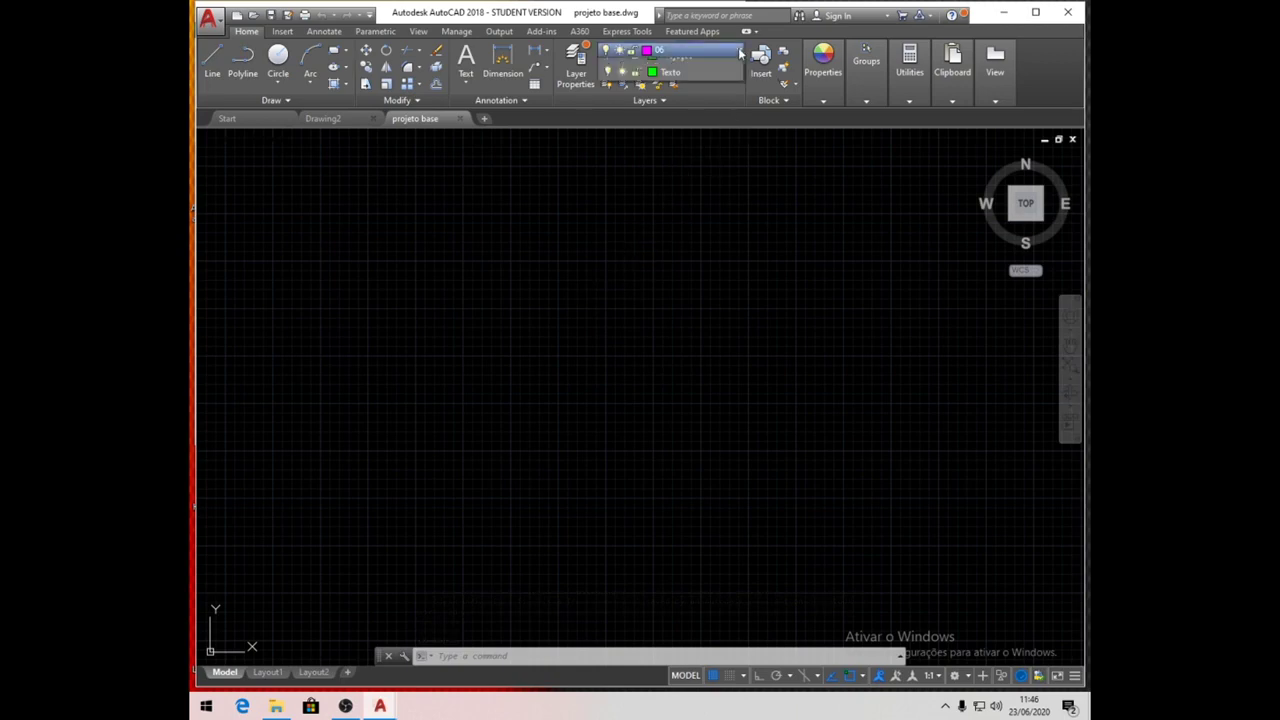
{"action": "left_click", "coordinate": [738, 50]}
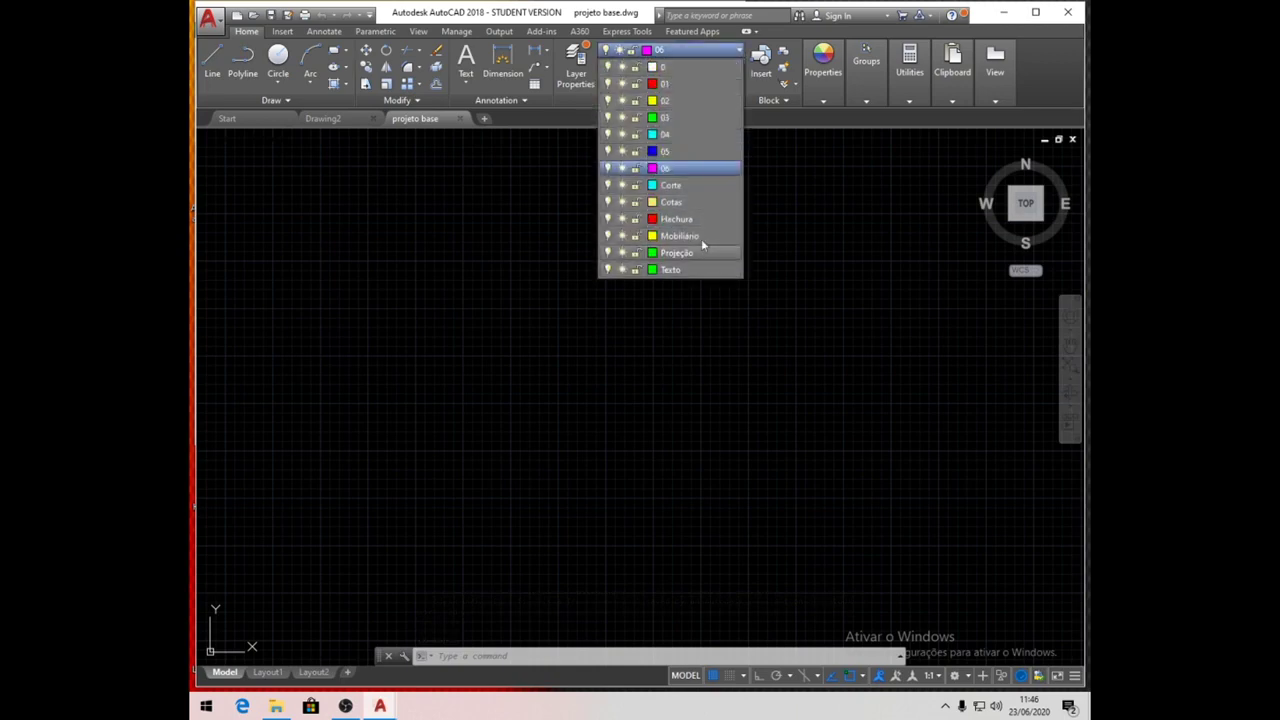
{"action": "left_click", "coordinate": [738, 50]}
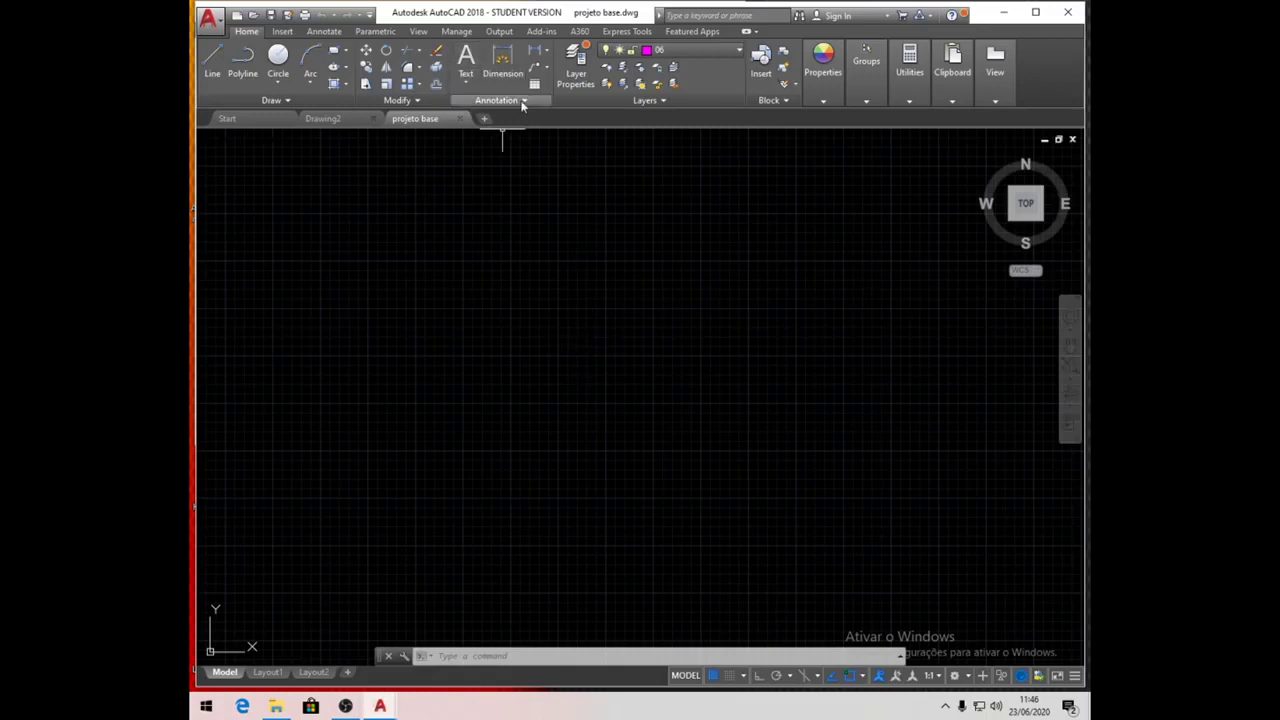
Draw a single horizontal line about 1374 units long in the upper middle of the drawing area
{"action": "left_click", "coordinate": [212, 60]}
{"action": "left_click", "coordinate": [422, 297]}
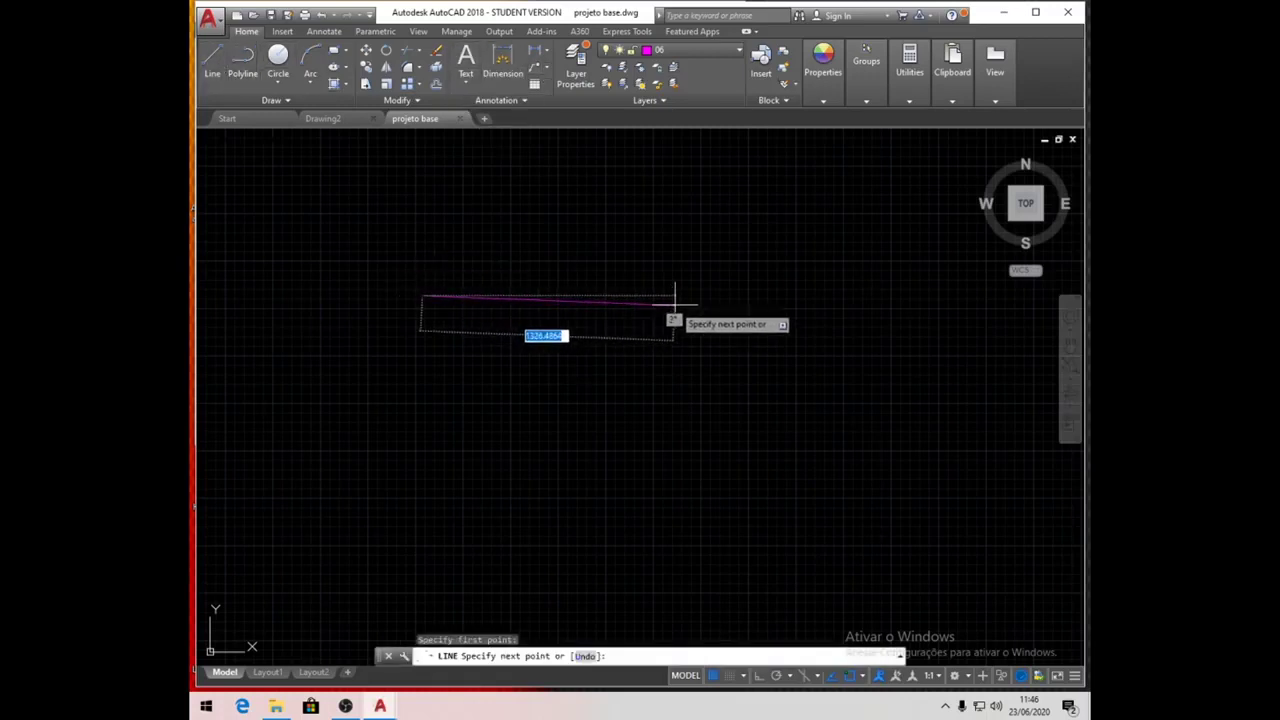
{"action": "left_click", "coordinate": [683, 295]}
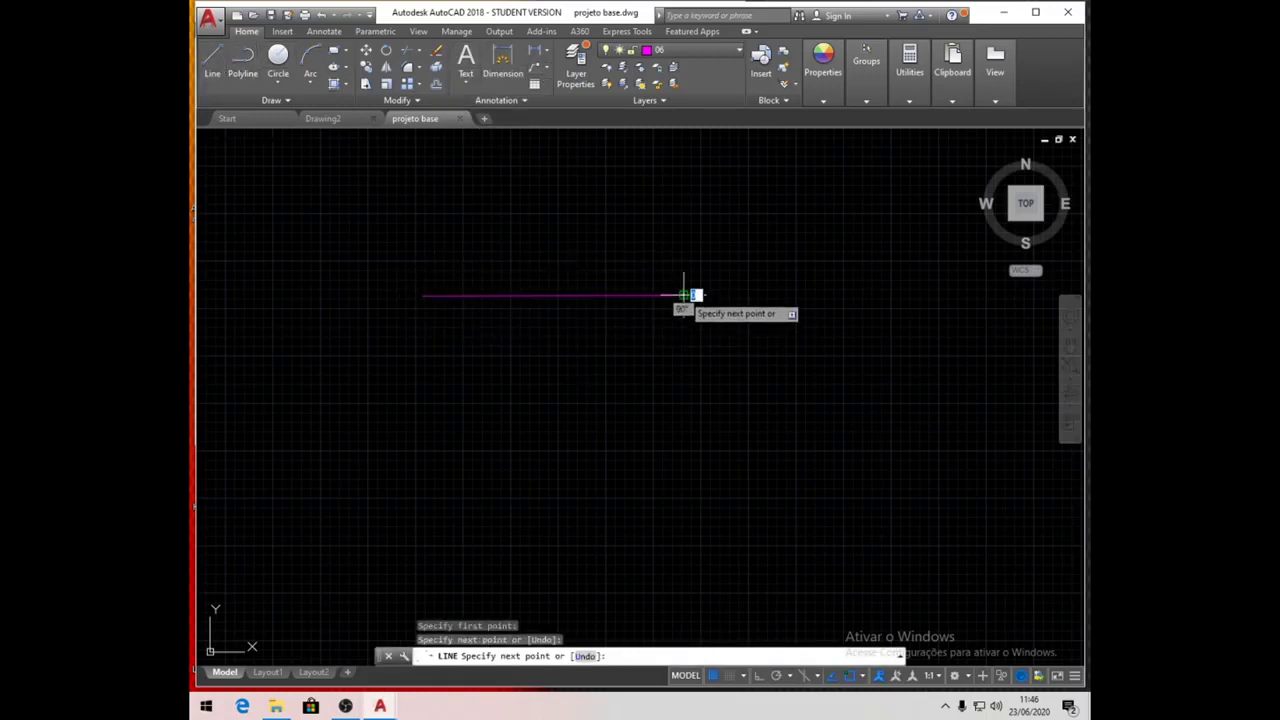
{"action": "key", "text": "Return"}
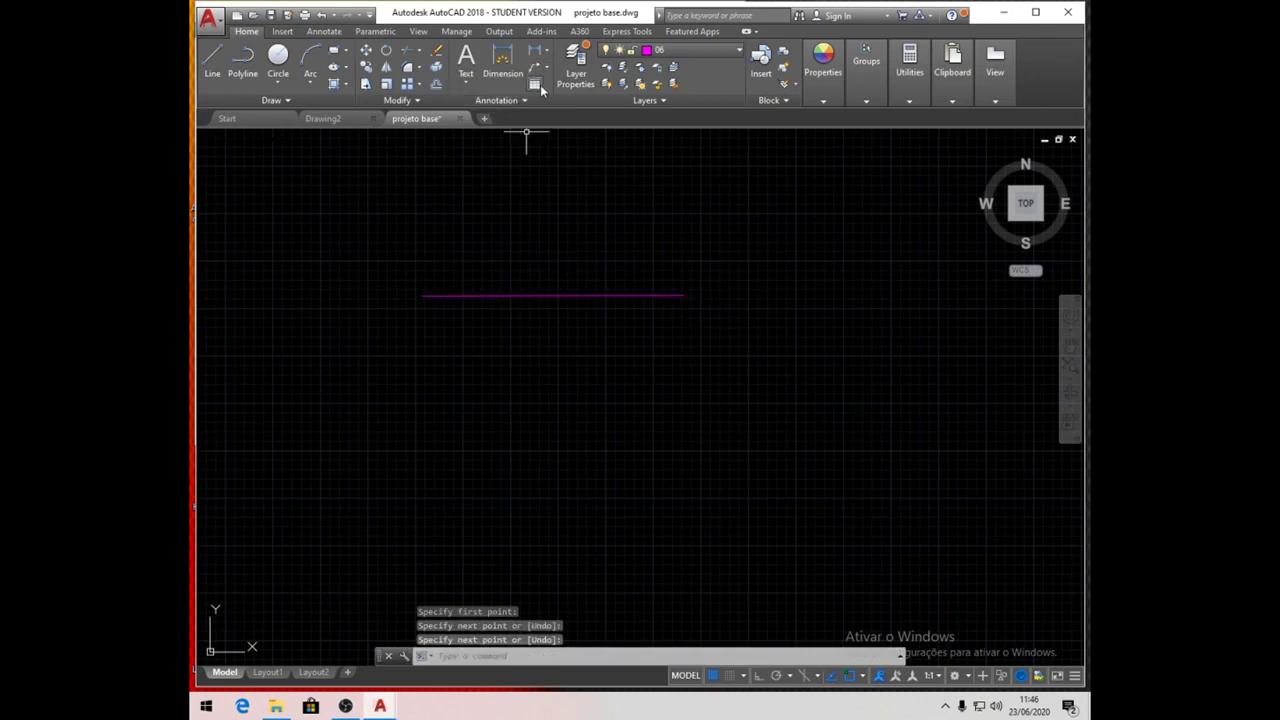
Make Annotative the current dimension style
{"action": "left_click", "coordinate": [524, 100]}
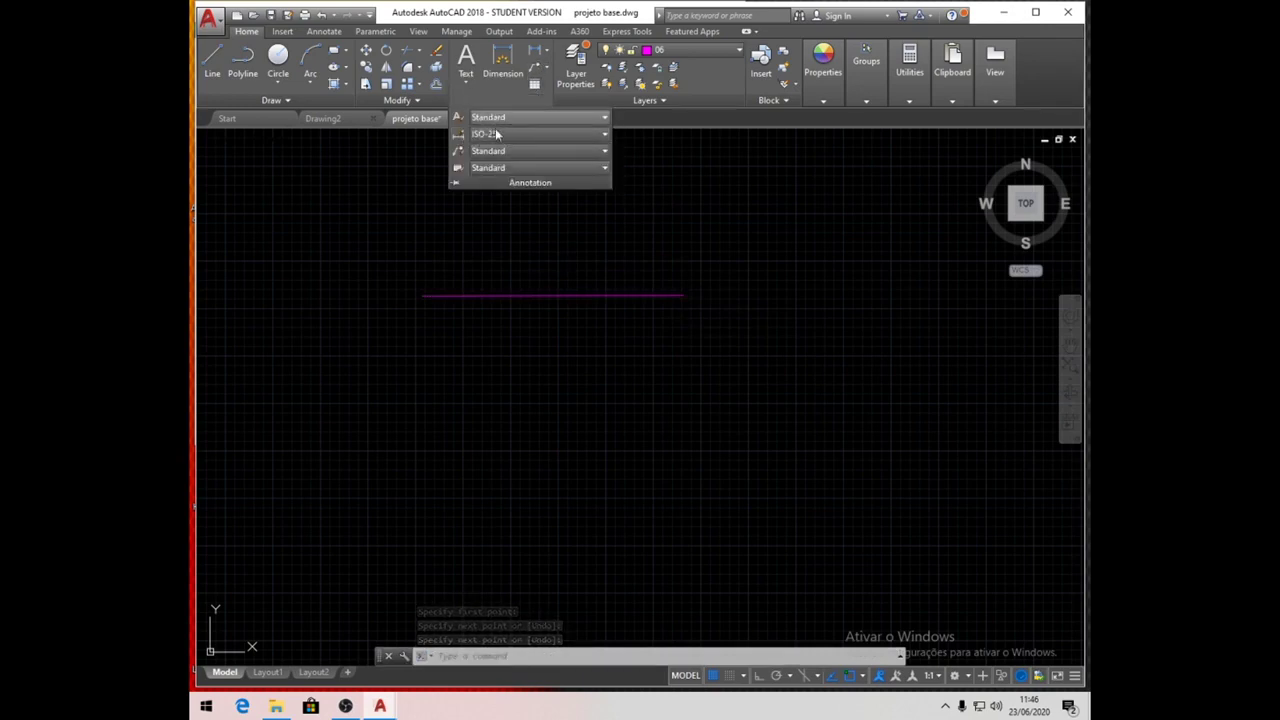
{"action": "left_click", "coordinate": [604, 135]}
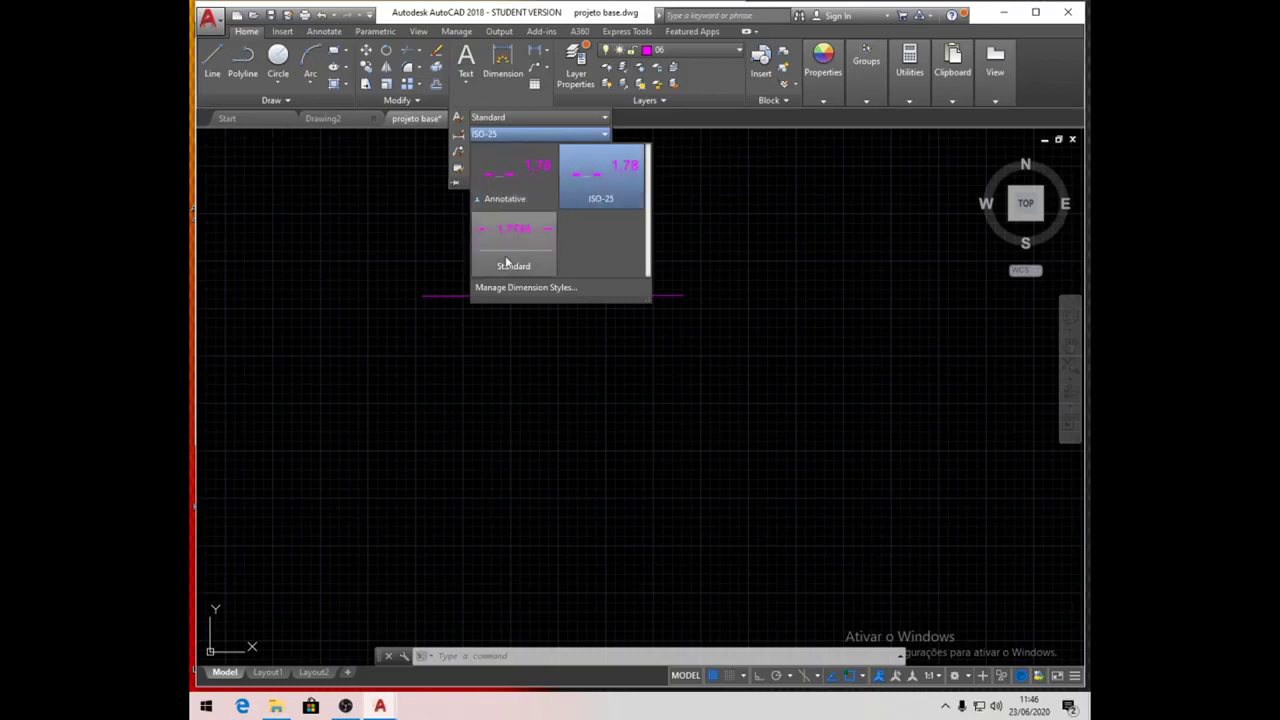
{"action": "left_click", "coordinate": [525, 178]}
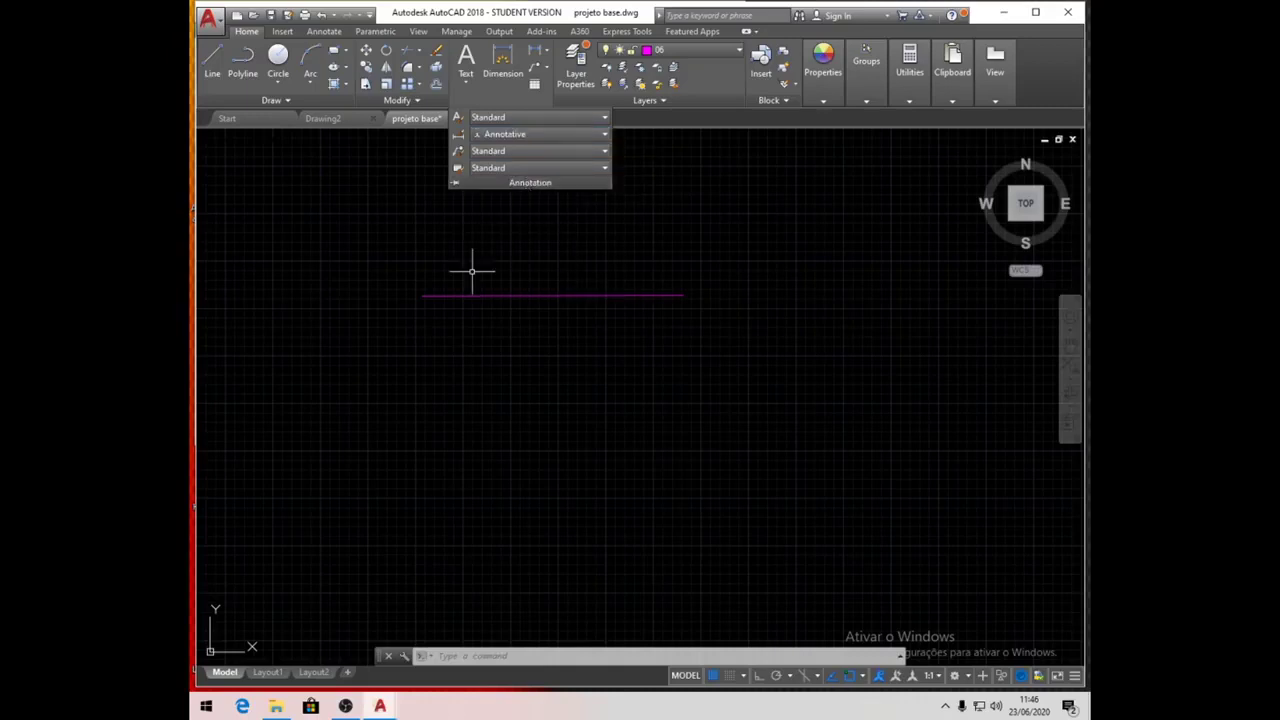
Dimension the horizontal line between its two endpoints at annotation scale 1:1, placing the dimension just above the line
{"action": "left_click", "coordinate": [503, 60]}
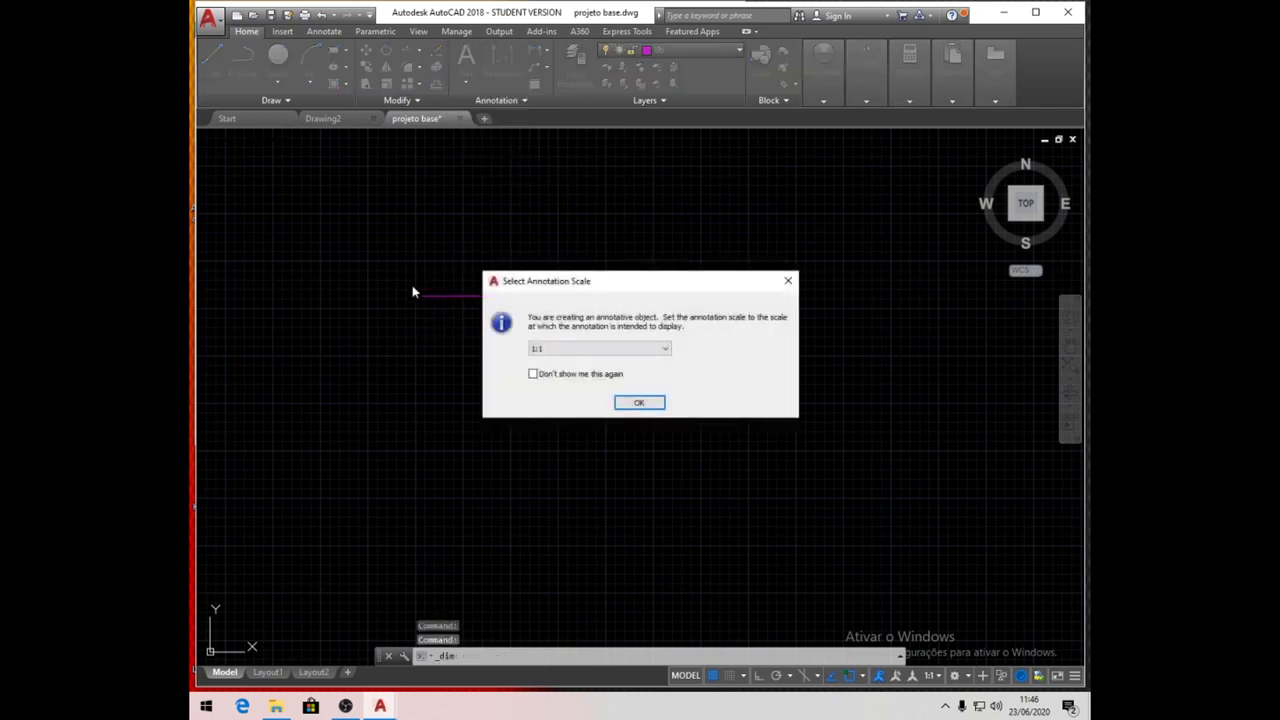
{"action": "left_click", "coordinate": [639, 403]}
{"action": "key", "text": "Return"}
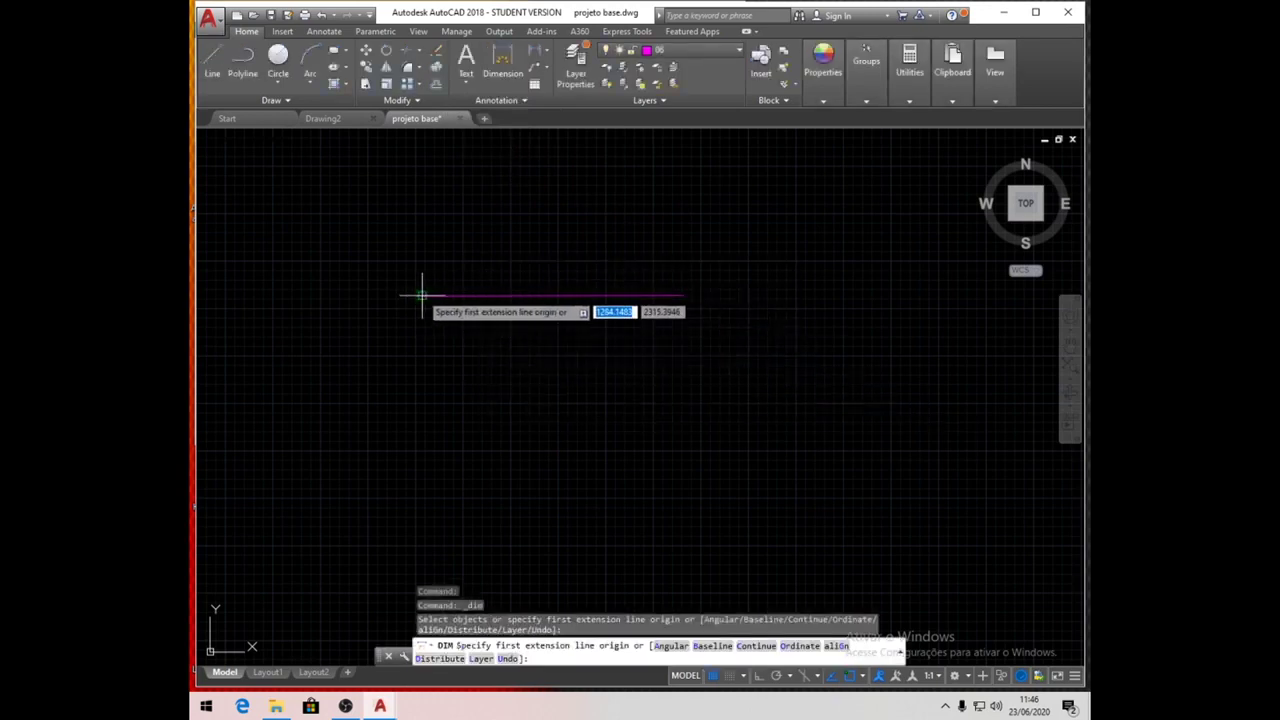
{"action": "left_click", "coordinate": [423, 295]}
{"action": "left_click", "coordinate": [682, 295]}
{"action": "left_click", "coordinate": [660, 282]}
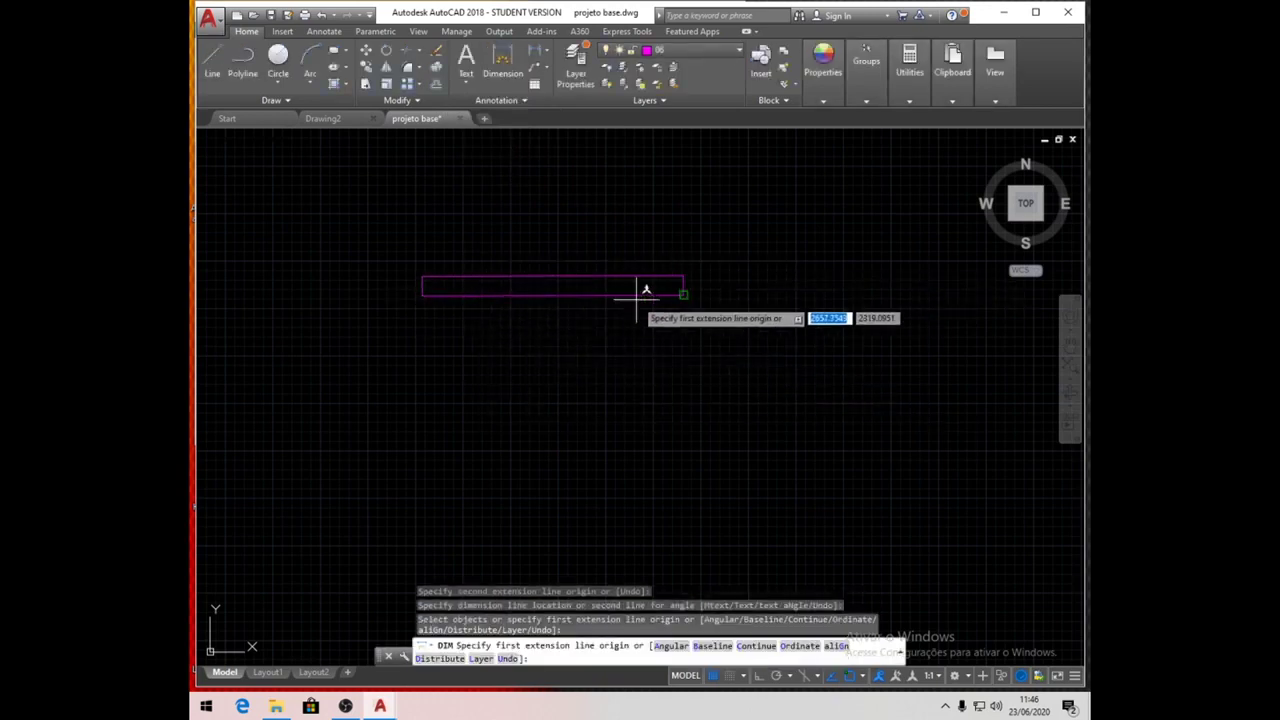
{"action": "scroll", "coordinate": [557, 282], "scroll_direction": "up", "scroll_amount": 5}
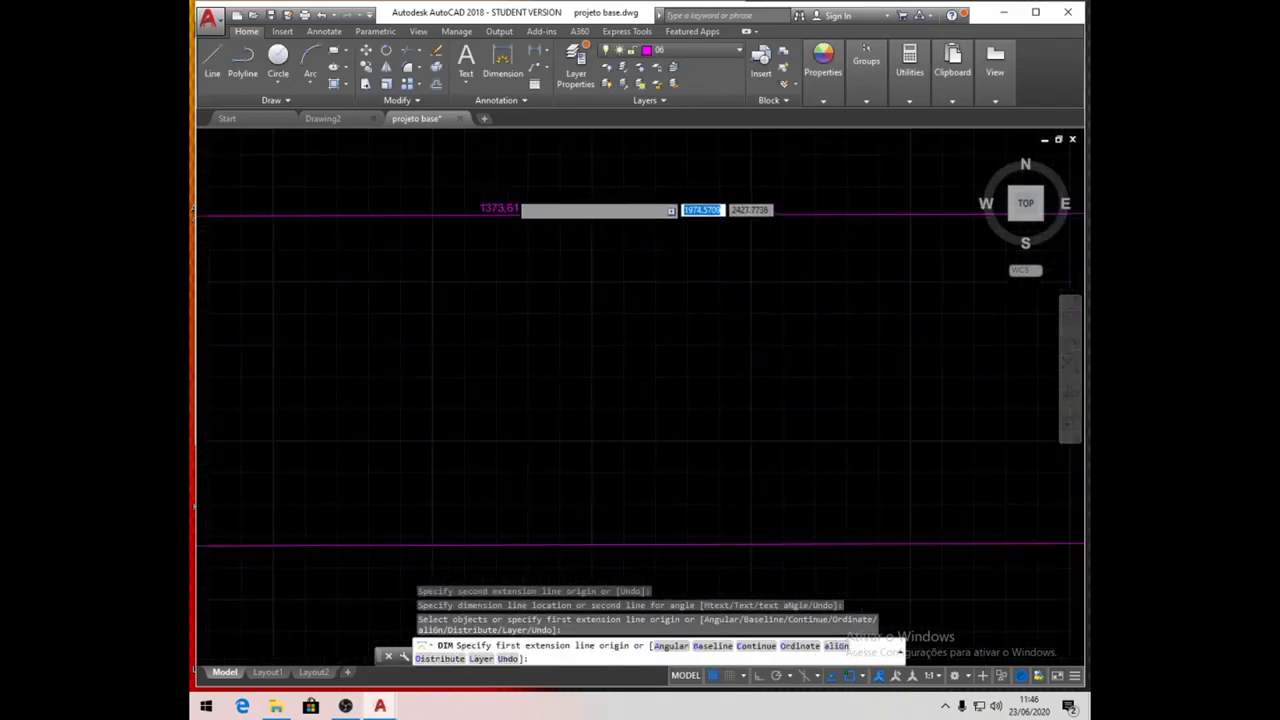
{"action": "scroll", "coordinate": [531, 232], "scroll_direction": "down", "scroll_amount": 4}
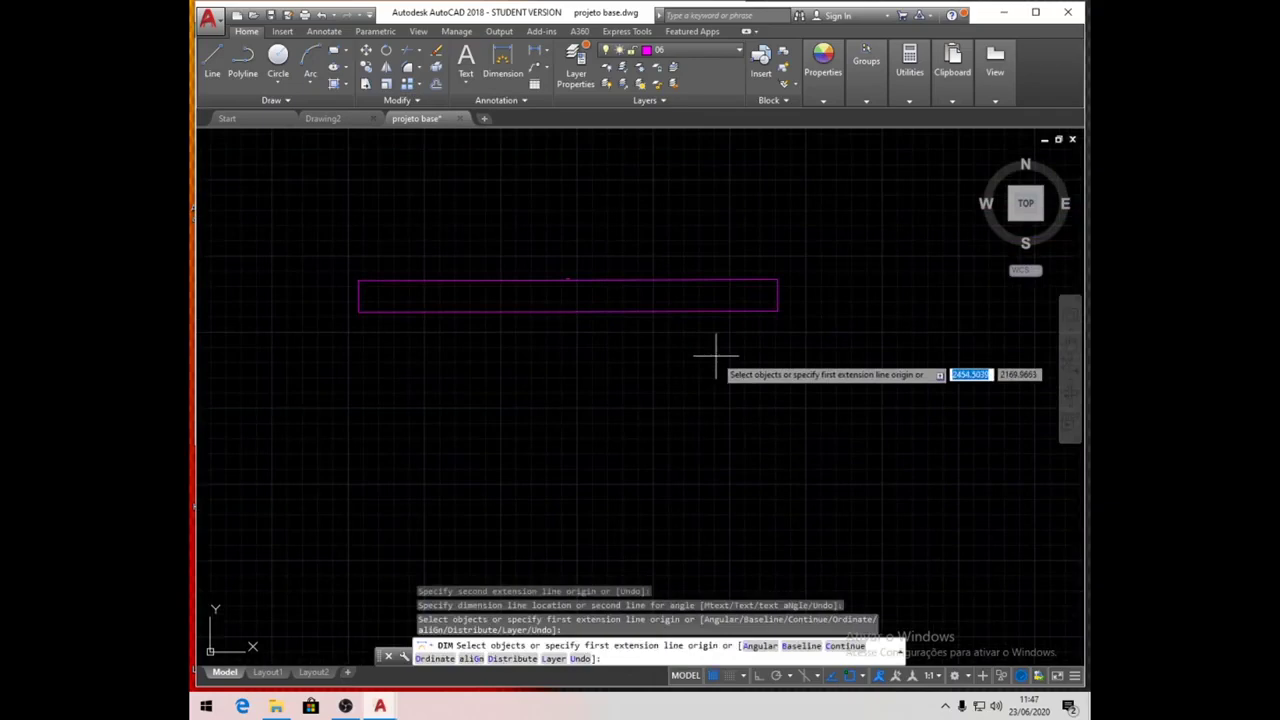
{"action": "key", "text": "Escape"}
Delete the test line together with its dimension
{"action": "left_click", "coordinate": [817, 349]}
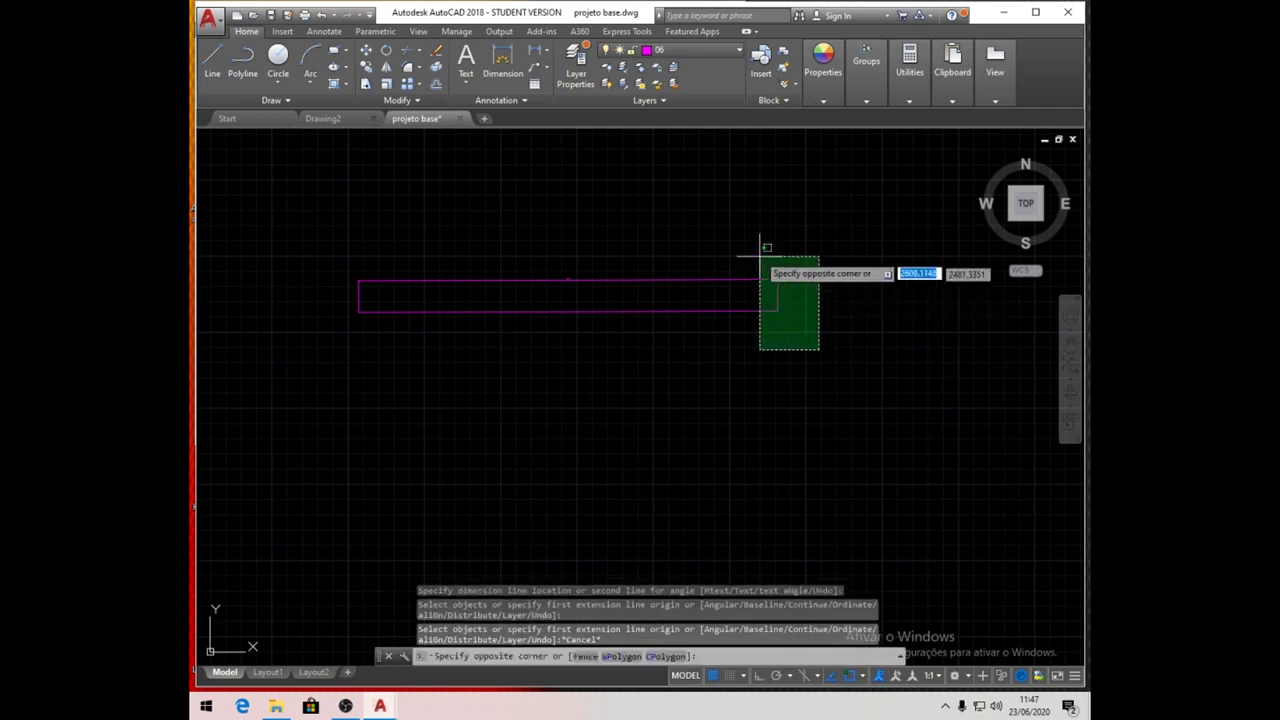
{"action": "left_click", "coordinate": [754, 247]}
{"action": "key", "text": "Delete"}
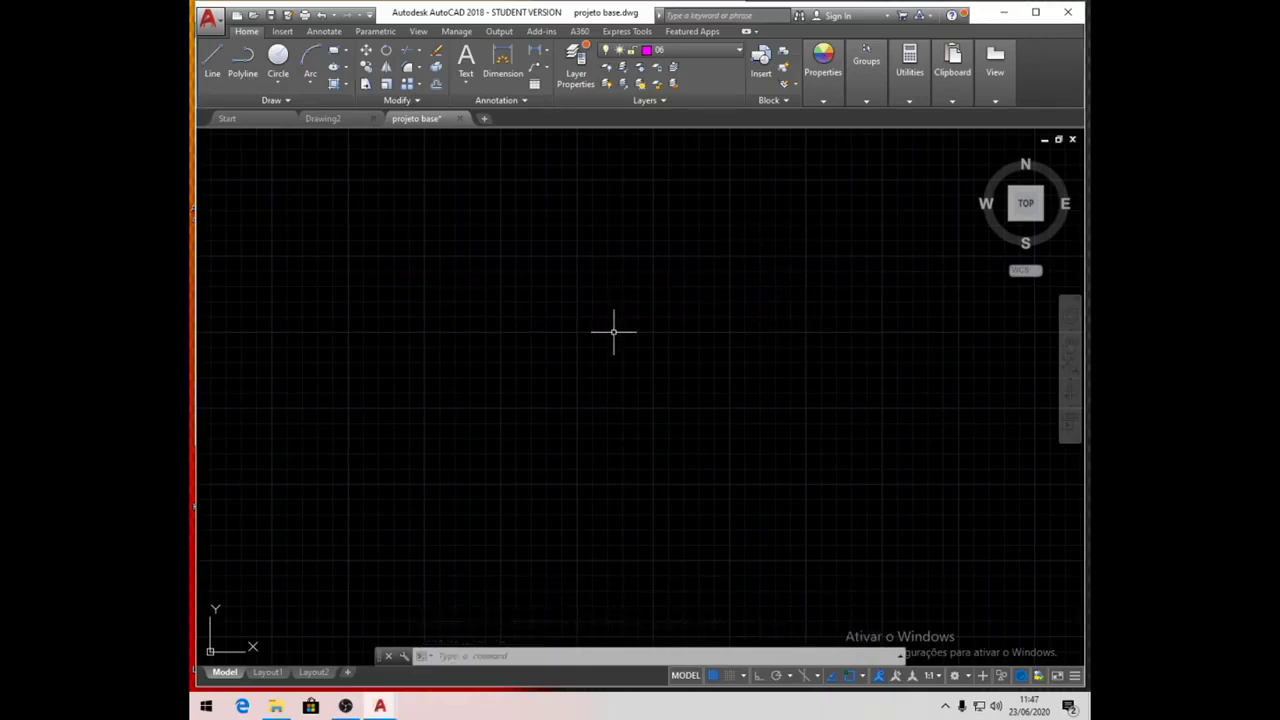
Examine the available dimension types and the text, dimension, multileader and table style choices
{"action": "left_click", "coordinate": [547, 52]}
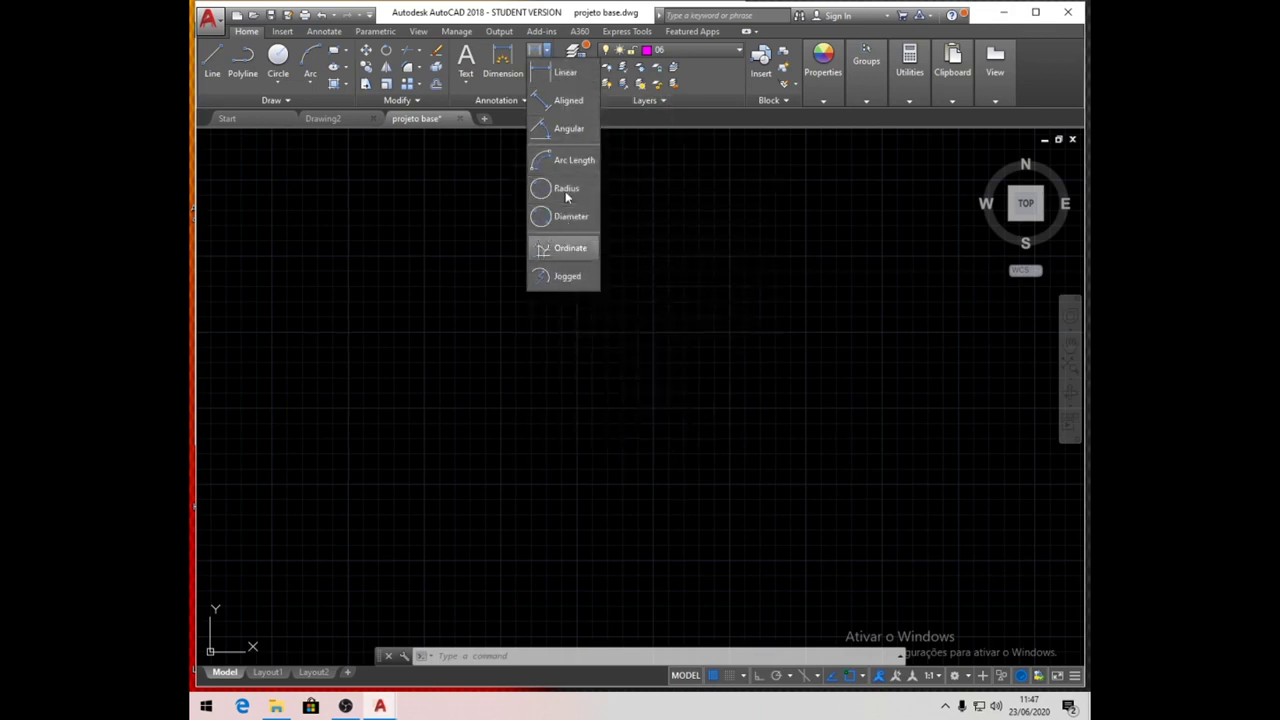
{"action": "left_click", "coordinate": [547, 53]}
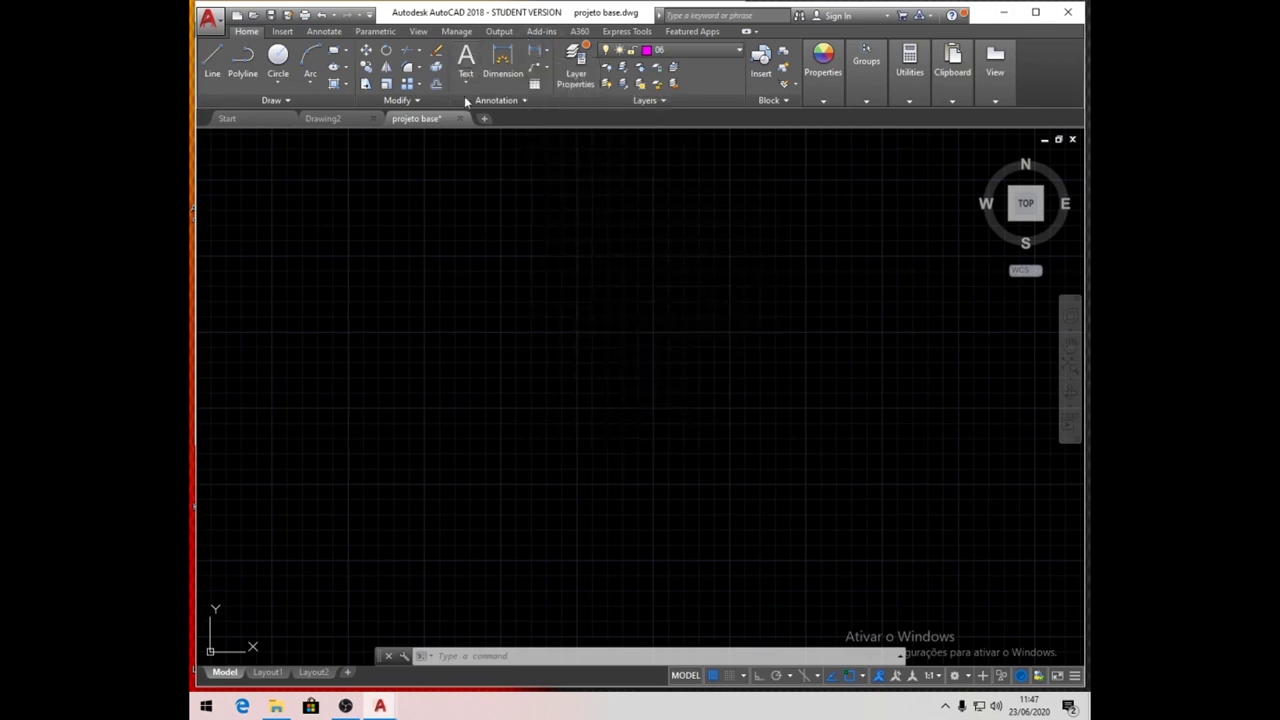
{"action": "left_click", "coordinate": [526, 101]}
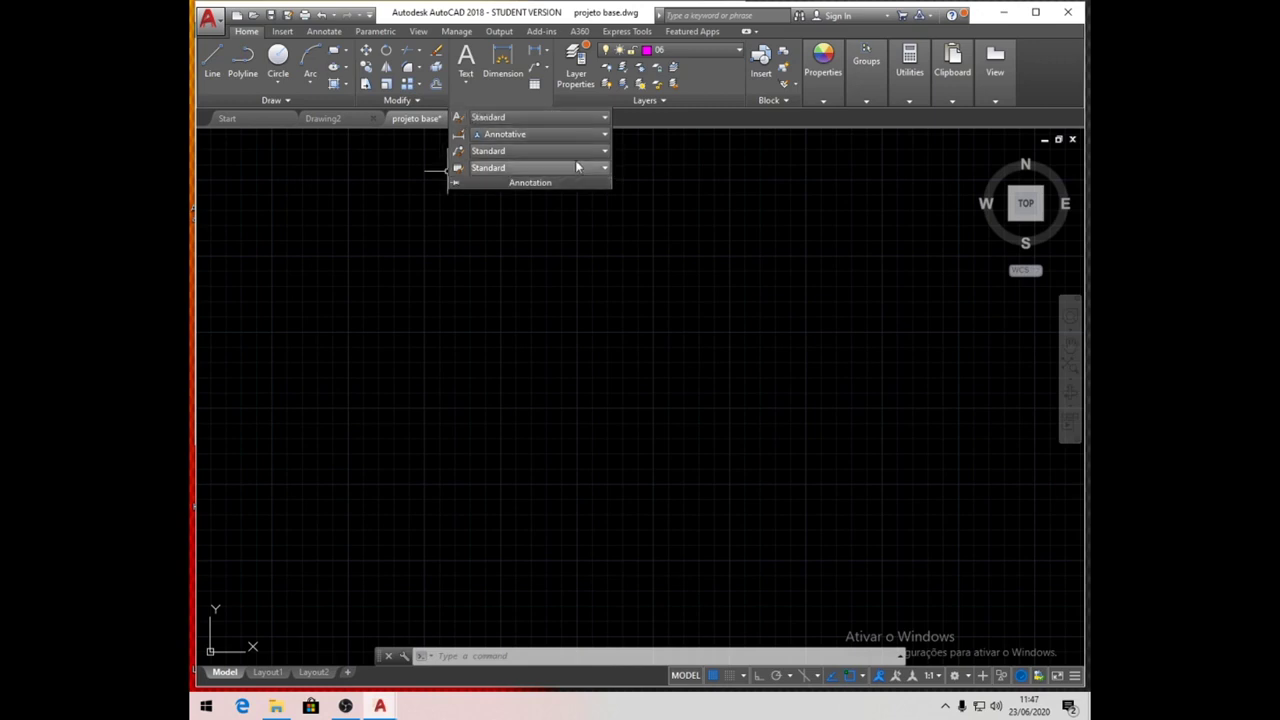
{"action": "left_click", "coordinate": [520, 118]}
{"action": "left_click", "coordinate": [520, 119]}
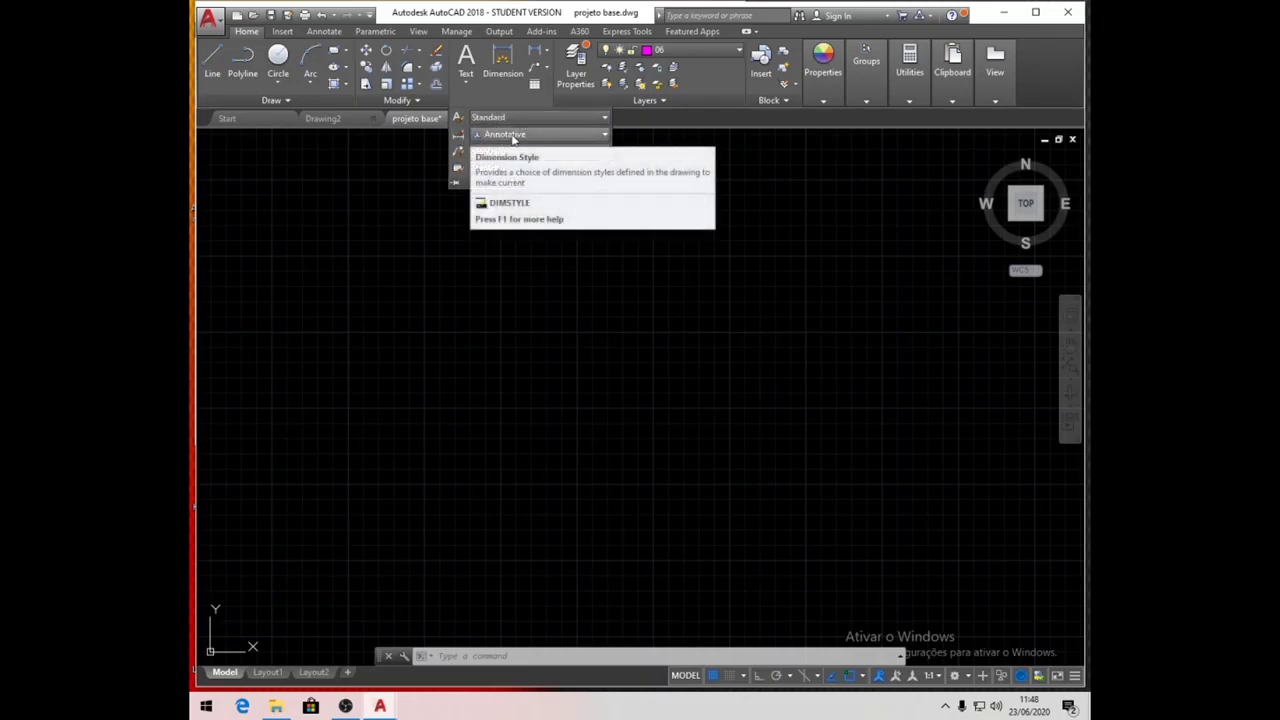
{"action": "left_click", "coordinate": [591, 138]}
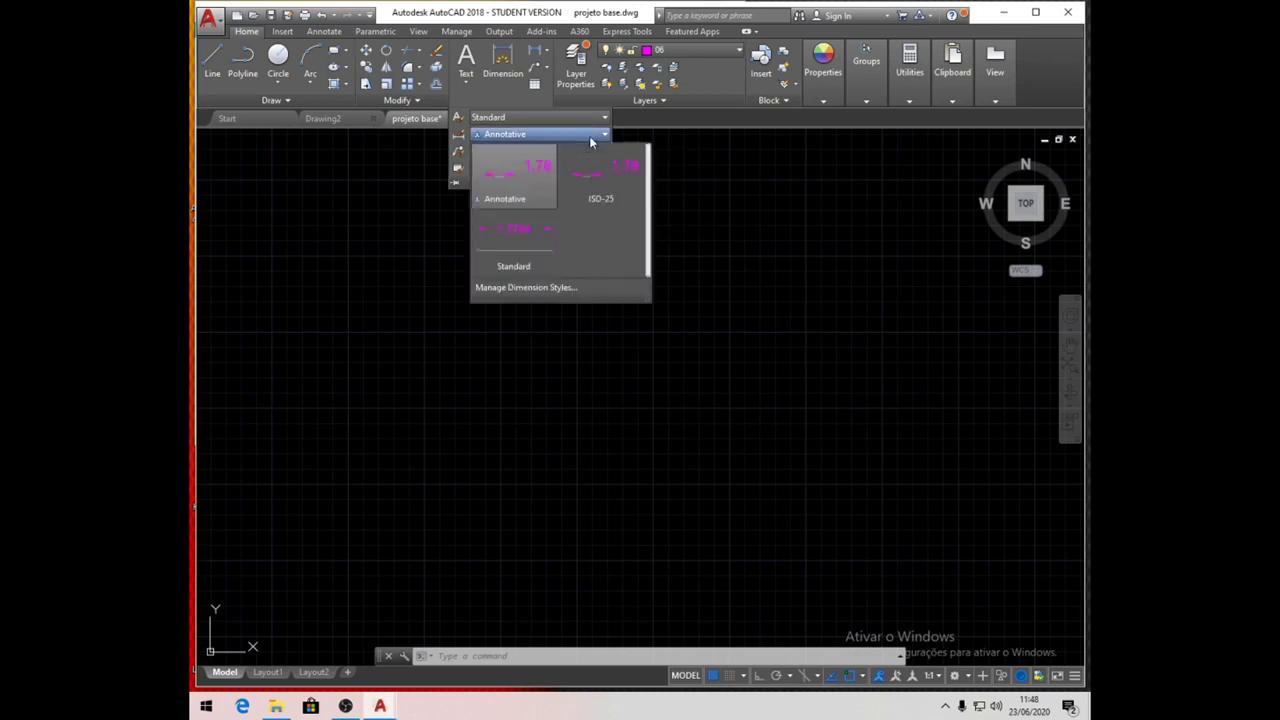
{"action": "left_click", "coordinate": [590, 140]}
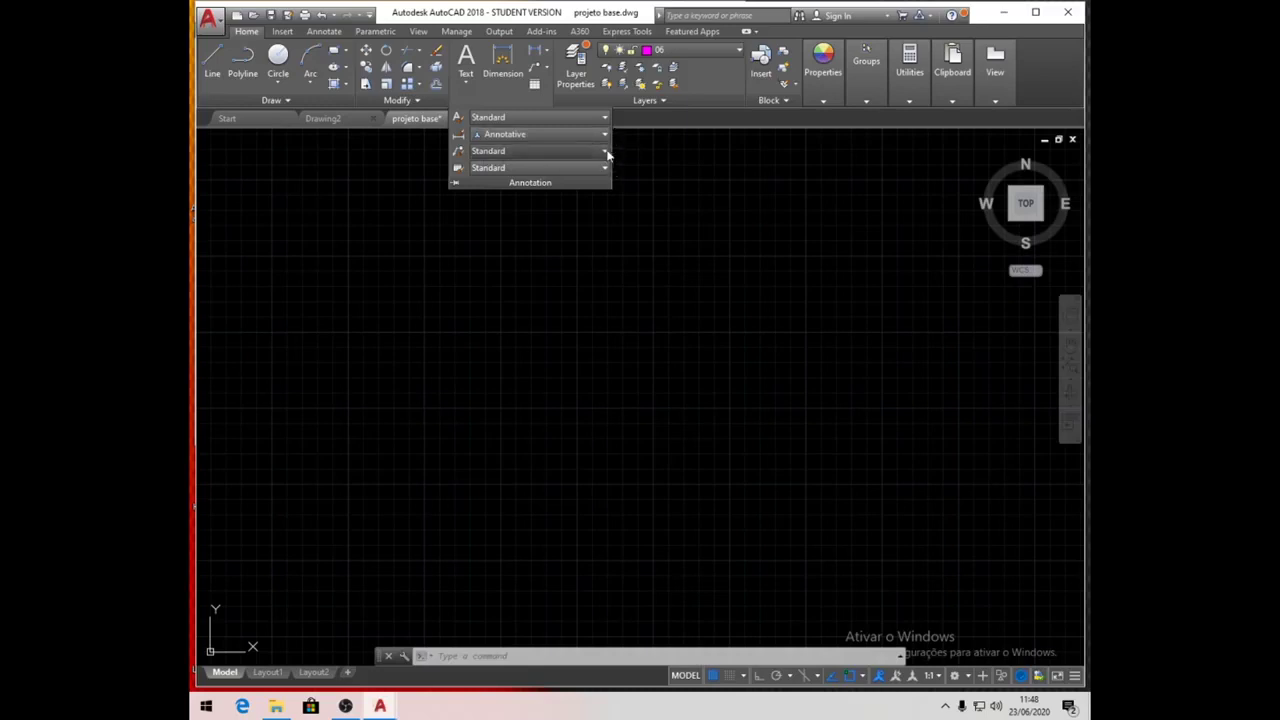
{"action": "left_click", "coordinate": [605, 151]}
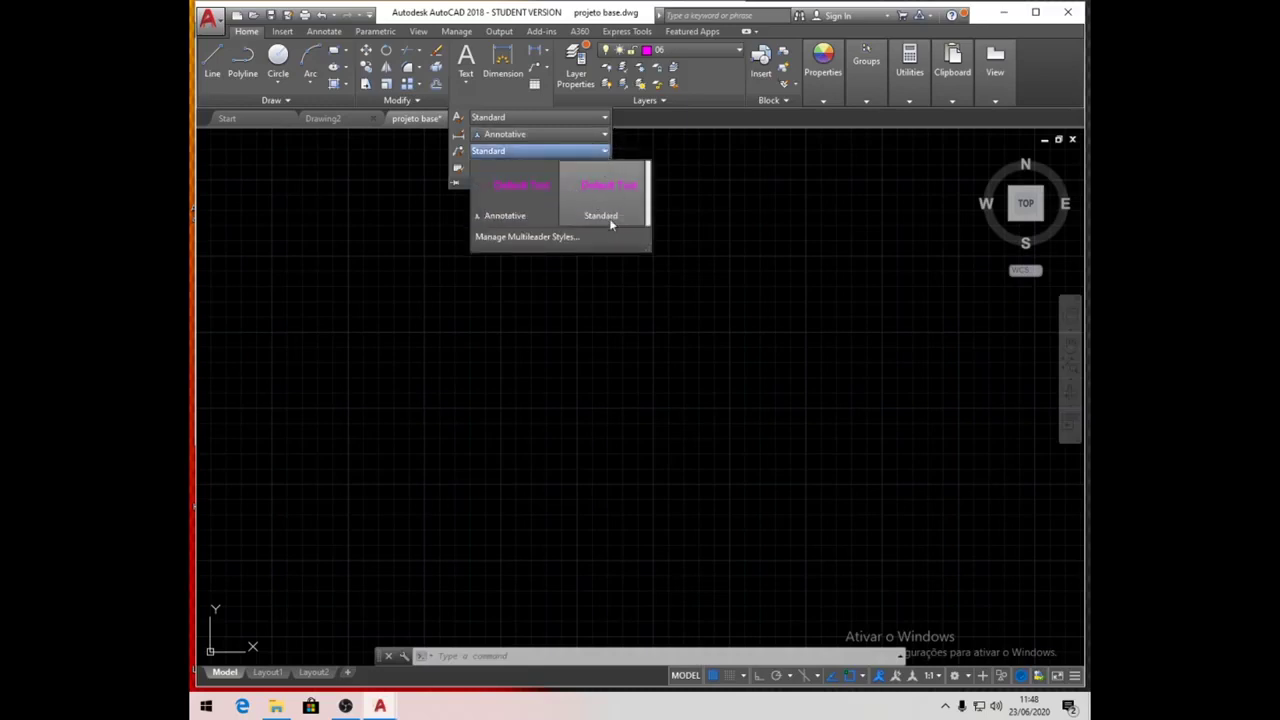
{"action": "left_click", "coordinate": [605, 153]}
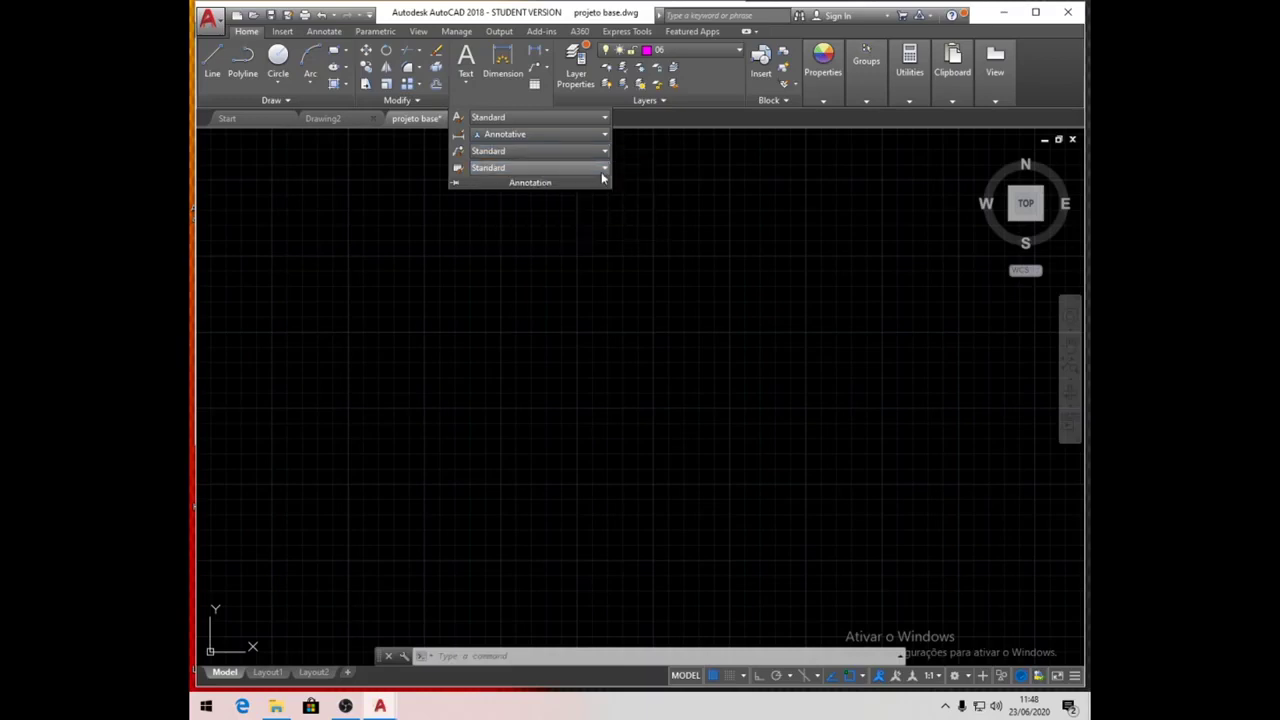
{"action": "left_click", "coordinate": [605, 168]}
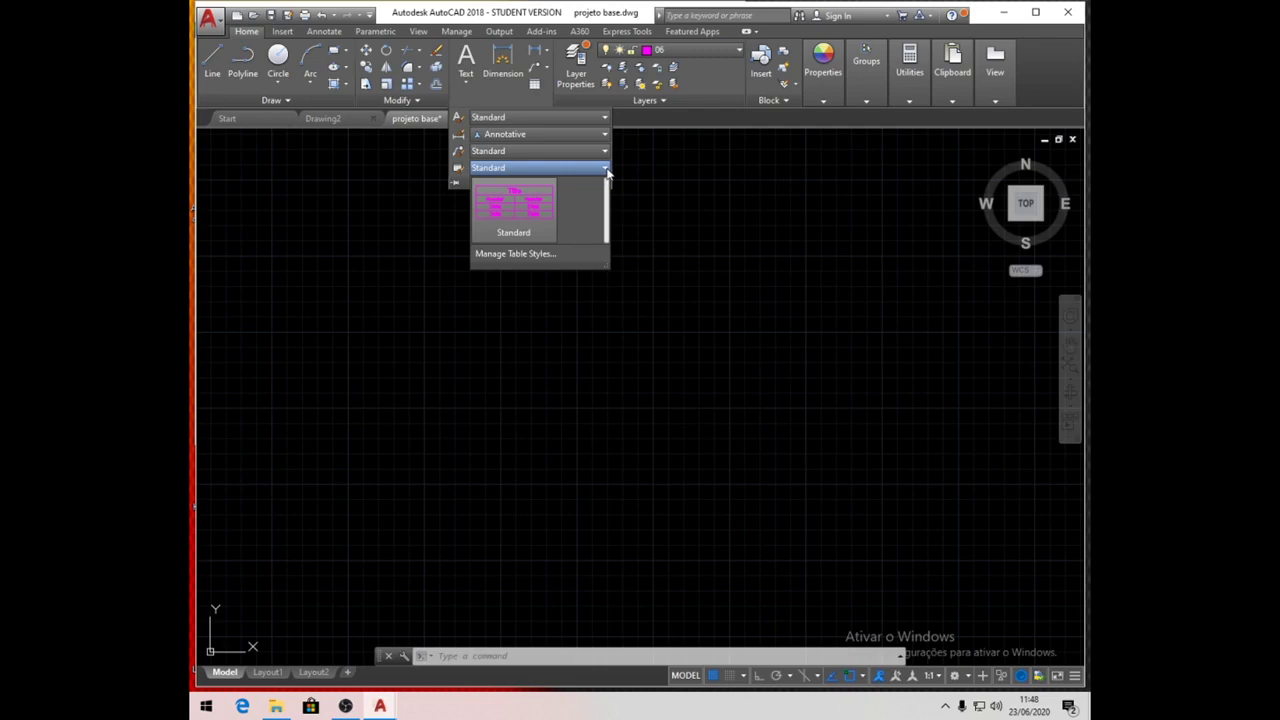
{"action": "left_click", "coordinate": [605, 168]}
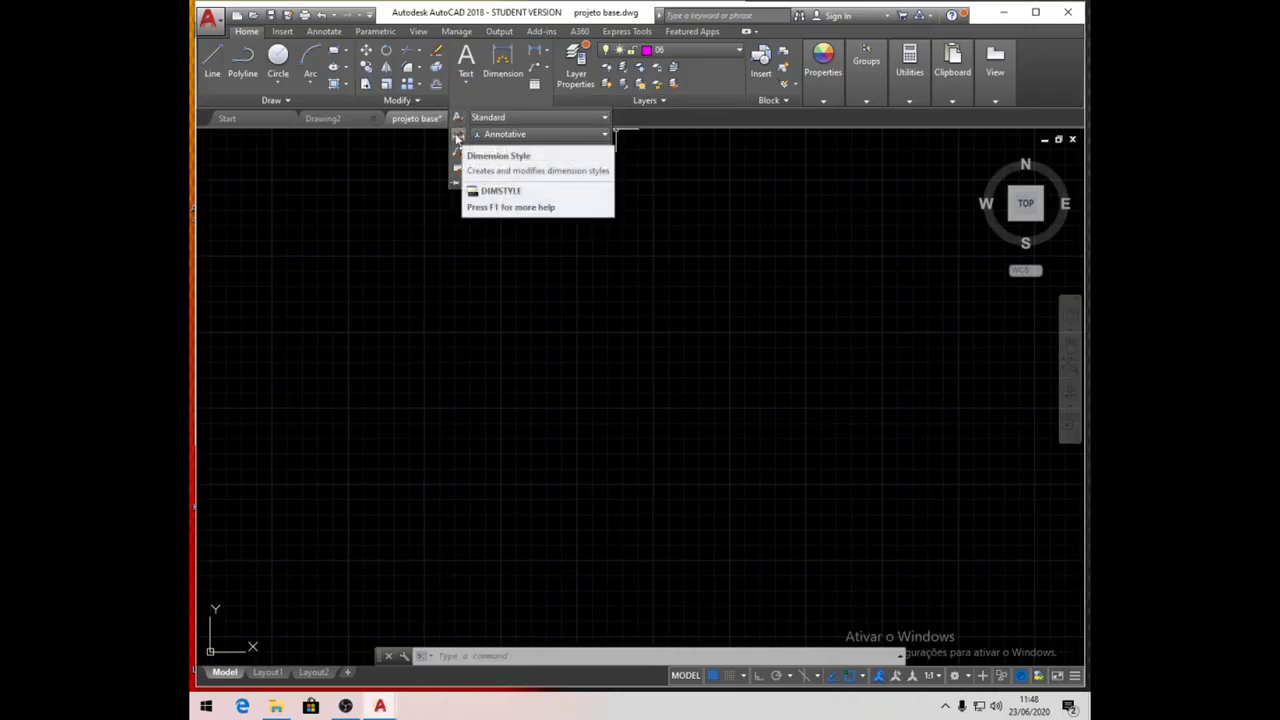
Create a new dimension style named "Cota 100" based on Annotative, for all dimensions, and continue to its settings
{"action": "left_click", "coordinate": [458, 137]}
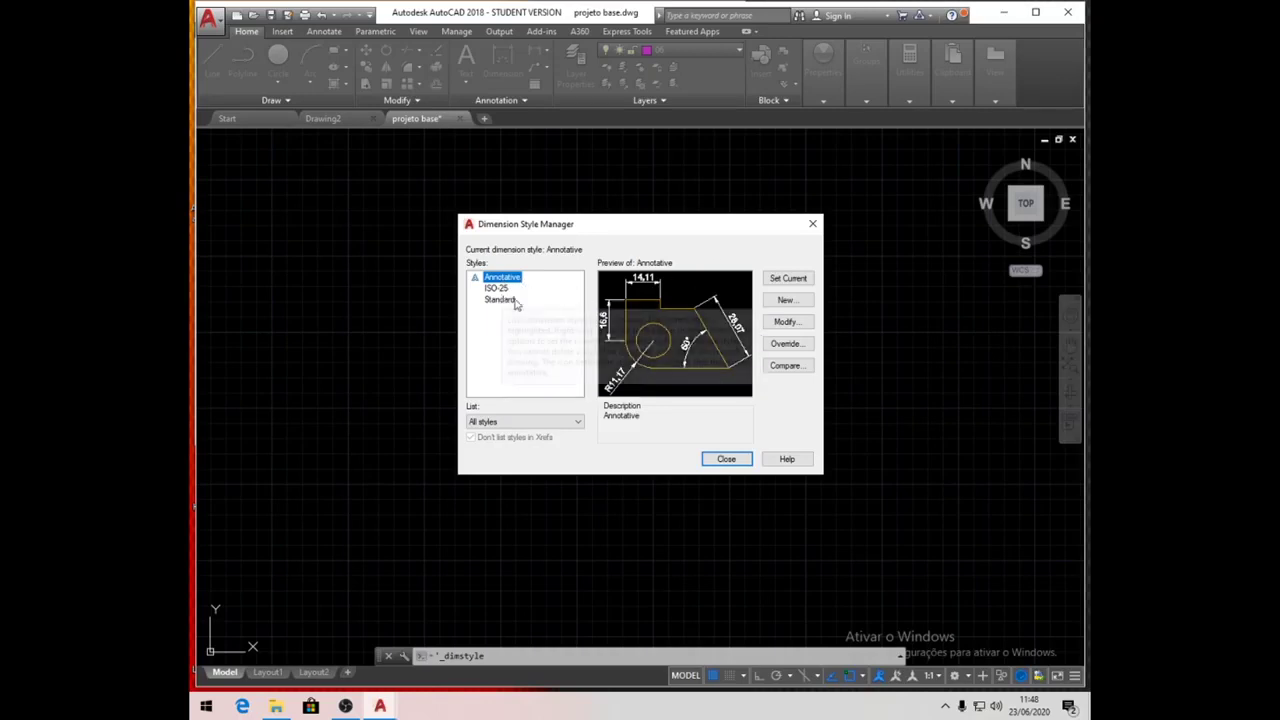
{"action": "left_click", "coordinate": [796, 304]}
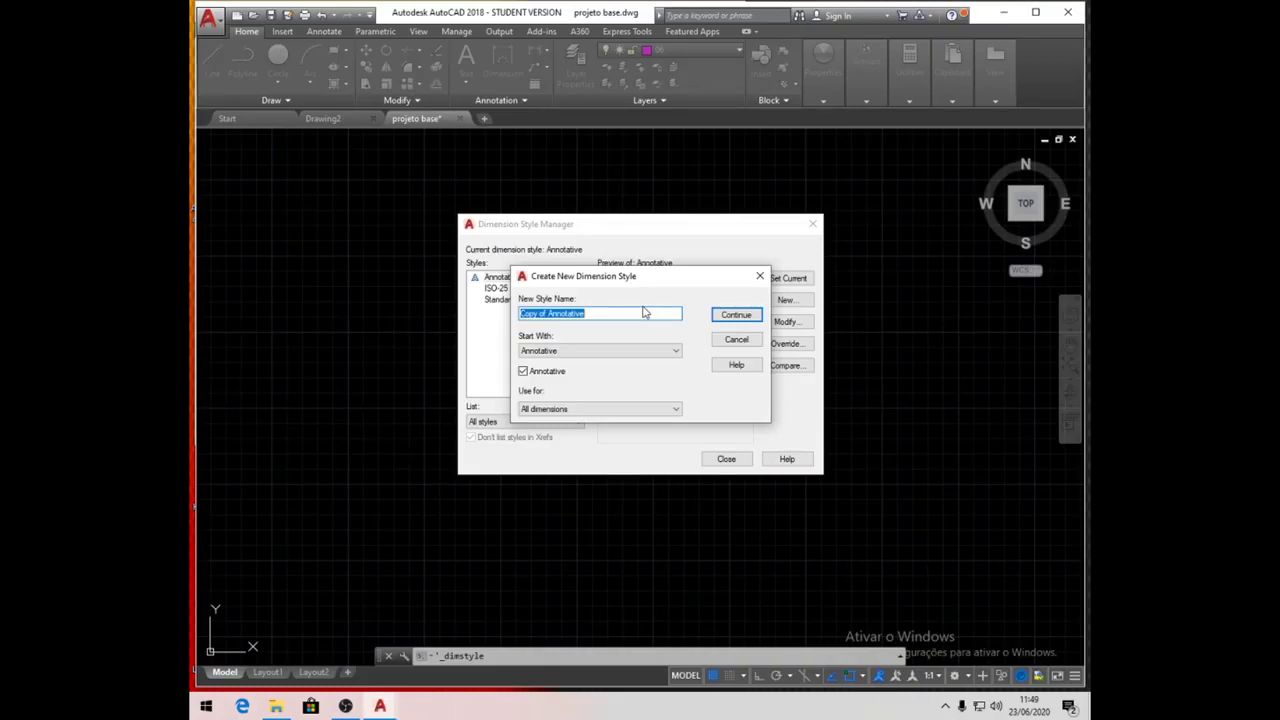
{"action": "type", "text": "Cota 100"}
{"action": "left_click", "coordinate": [740, 316]}
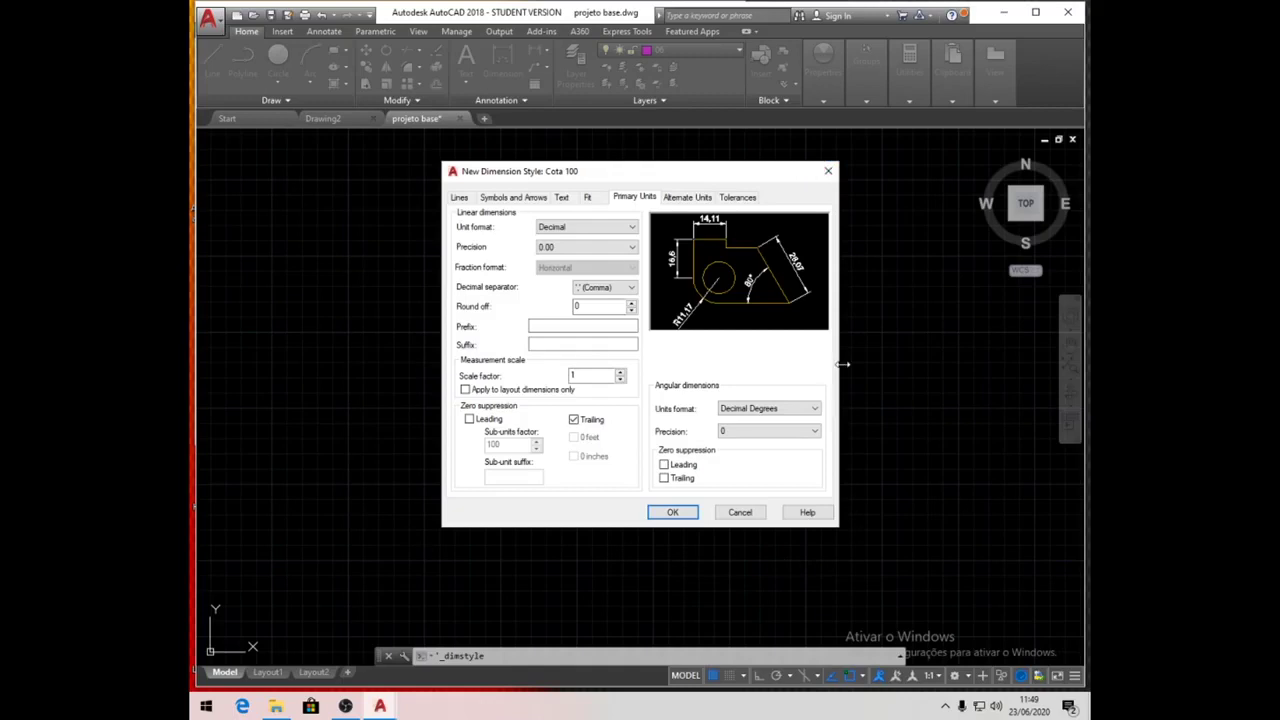
Set the dimension lines of the new style to index color 41 and their baseline spacing to 10
{"action": "left_click", "coordinate": [459, 198]}
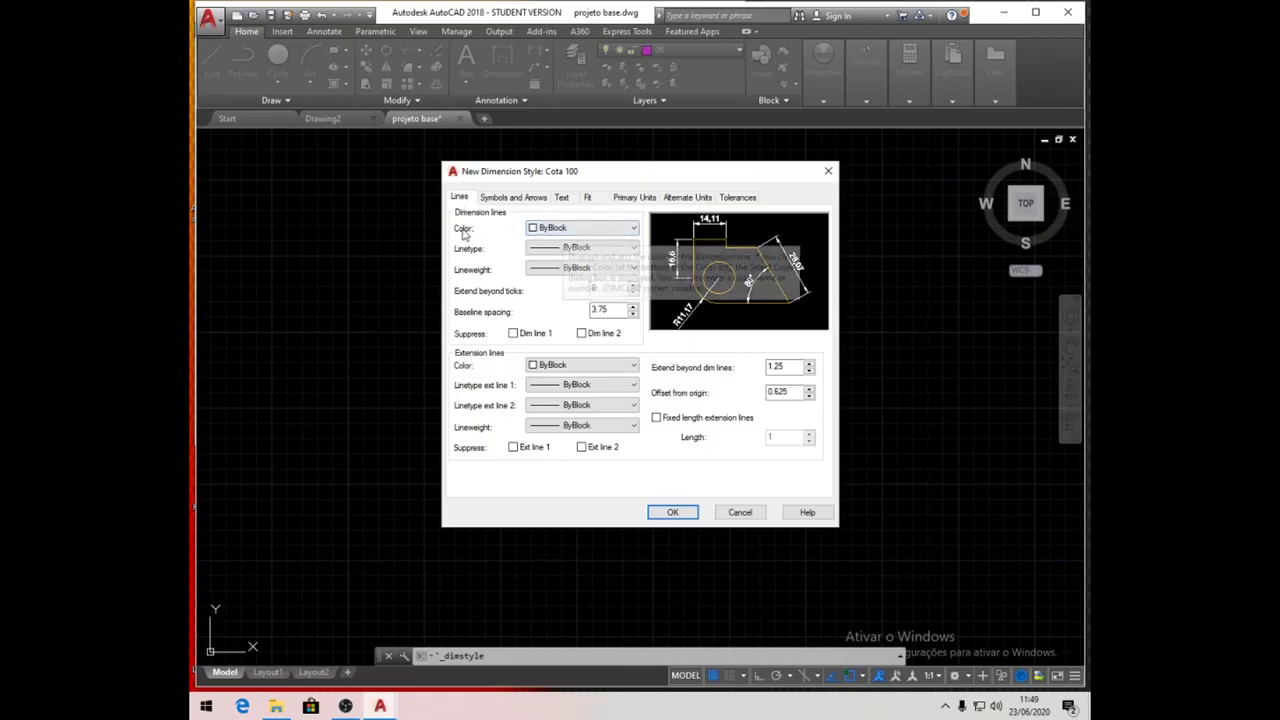
{"action": "left_click", "coordinate": [633, 230]}
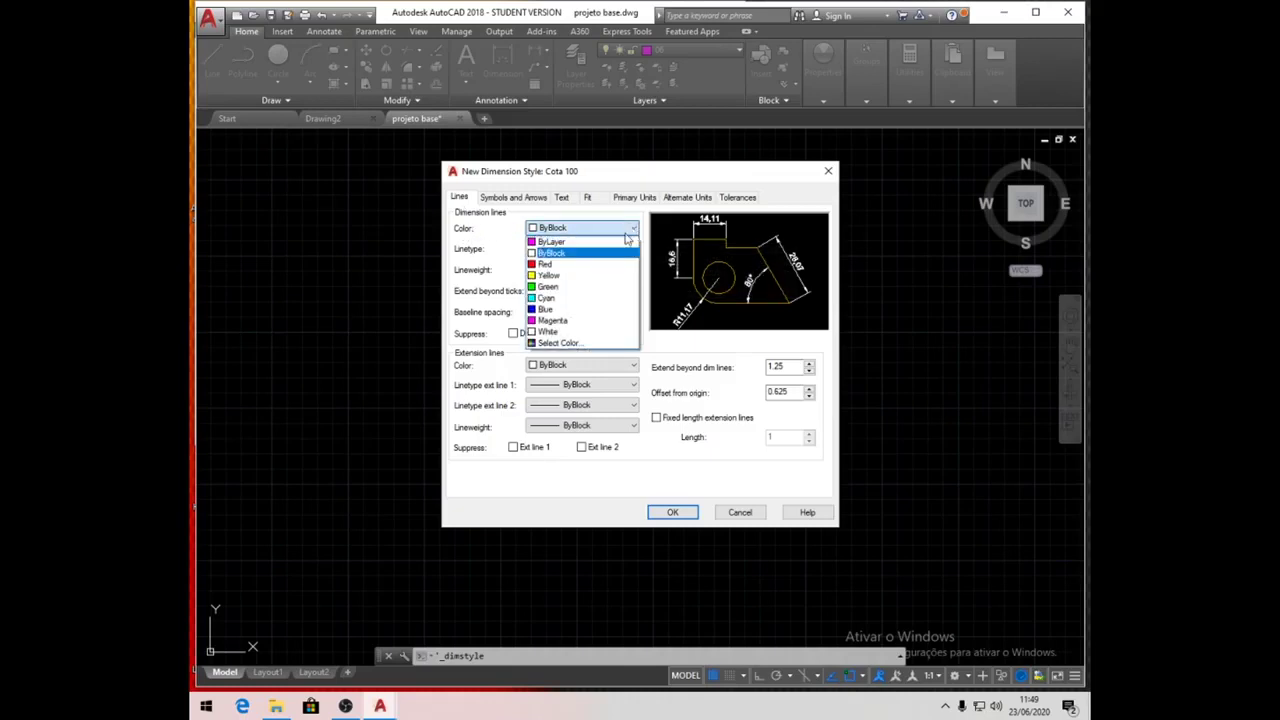
{"action": "left_click", "coordinate": [550, 344]}
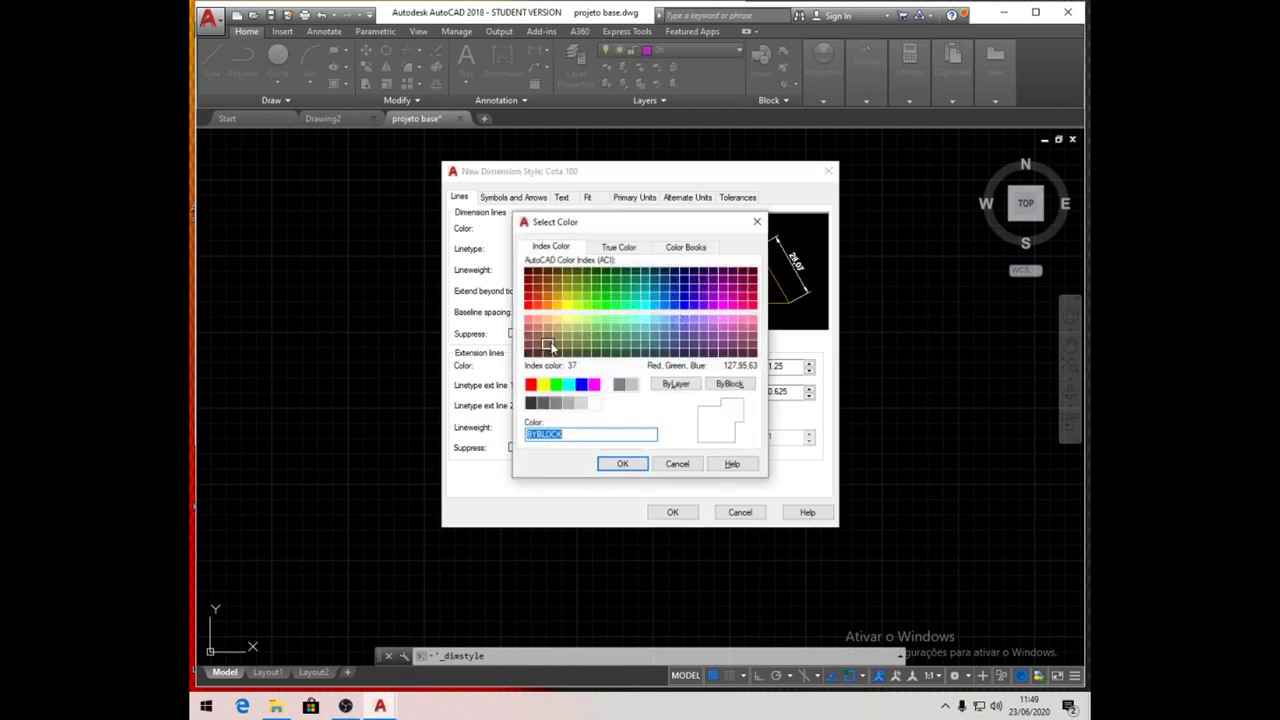
{"action": "type", "text": "41"}
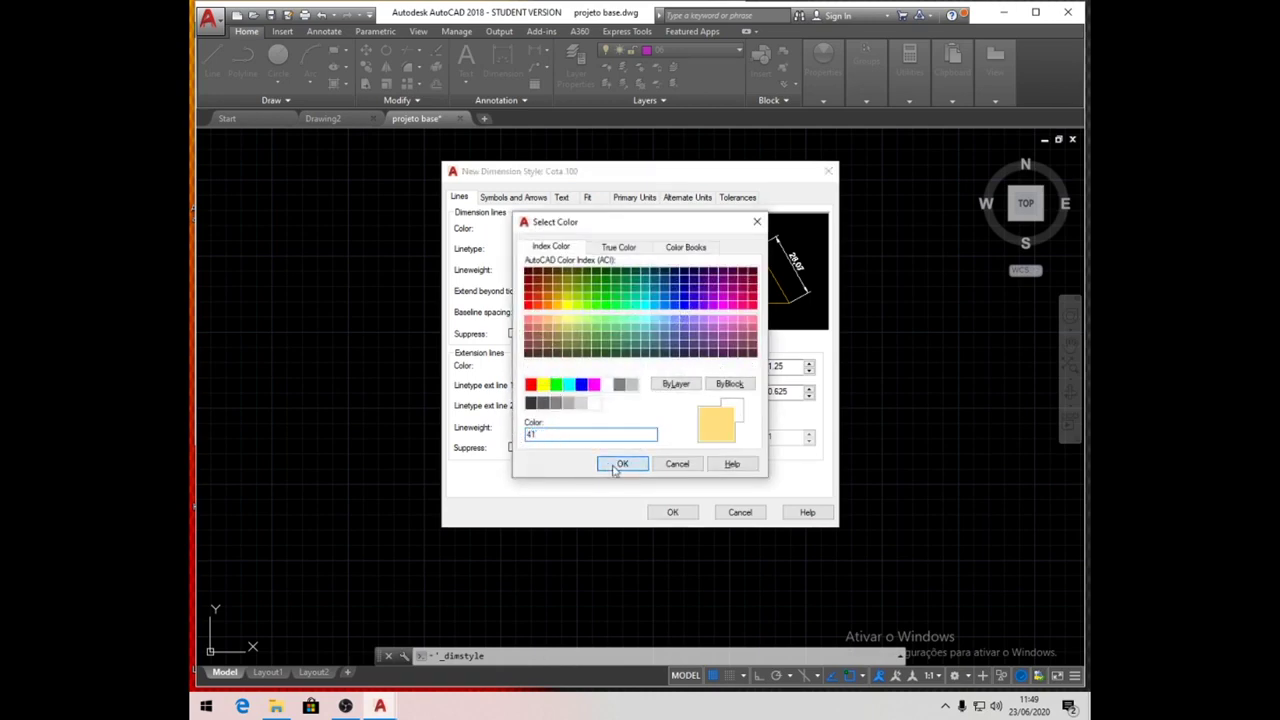
{"action": "left_click", "coordinate": [620, 464]}
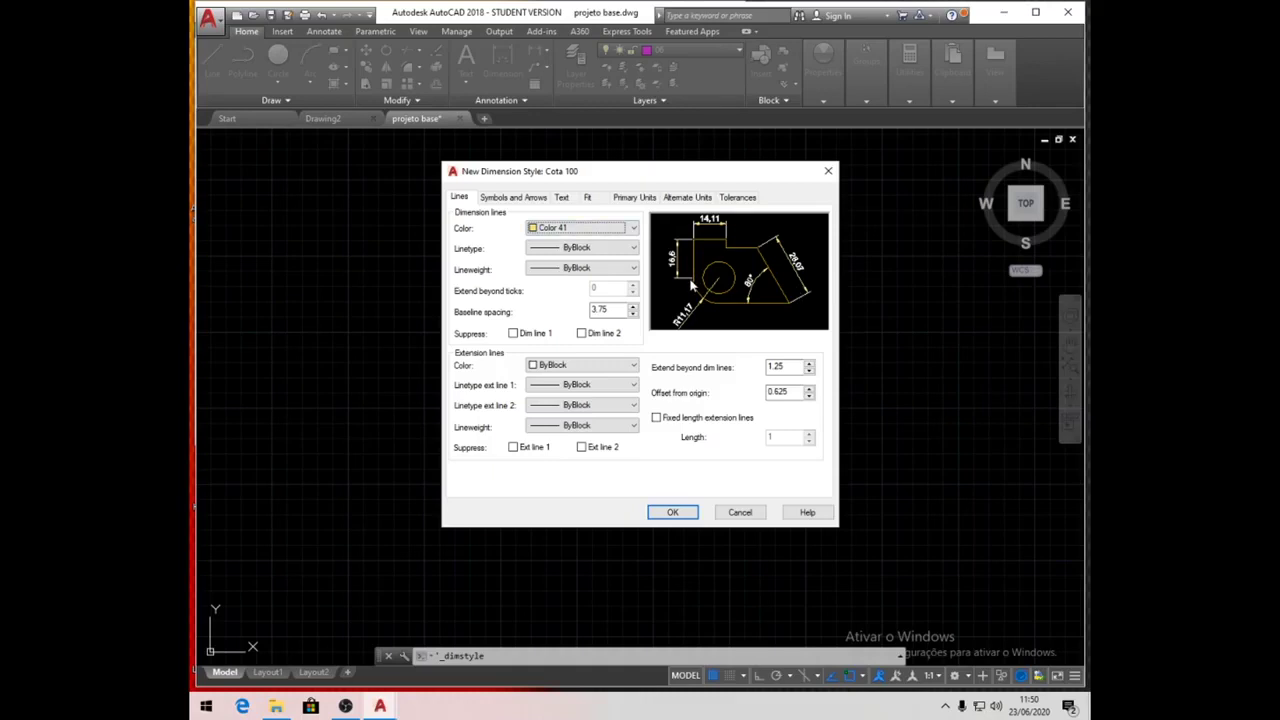
{"action": "left_click_drag", "start_coordinate": [610, 311], "coordinate": [579, 312]}
{"action": "type", "text": "10"}
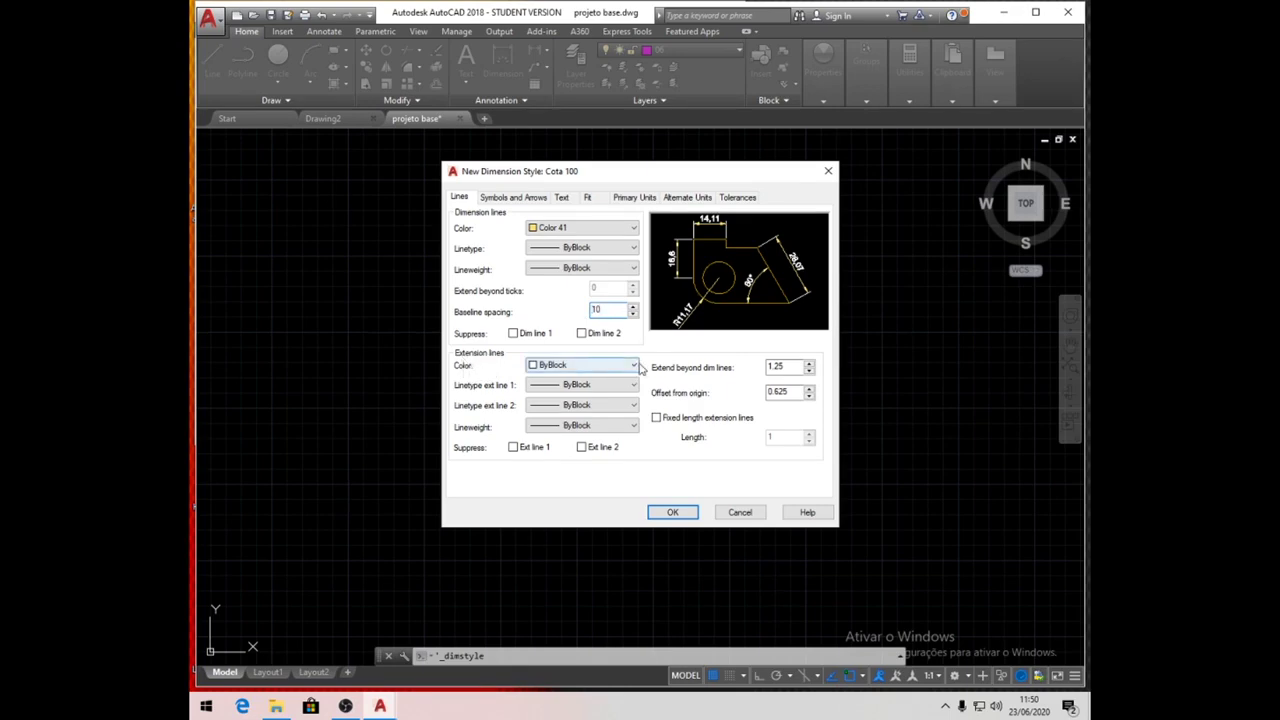
Set the extension lines to index color 41, extending 10 beyond the dimension lines and offset 10 from the origin
{"action": "left_click", "coordinate": [552, 366]}
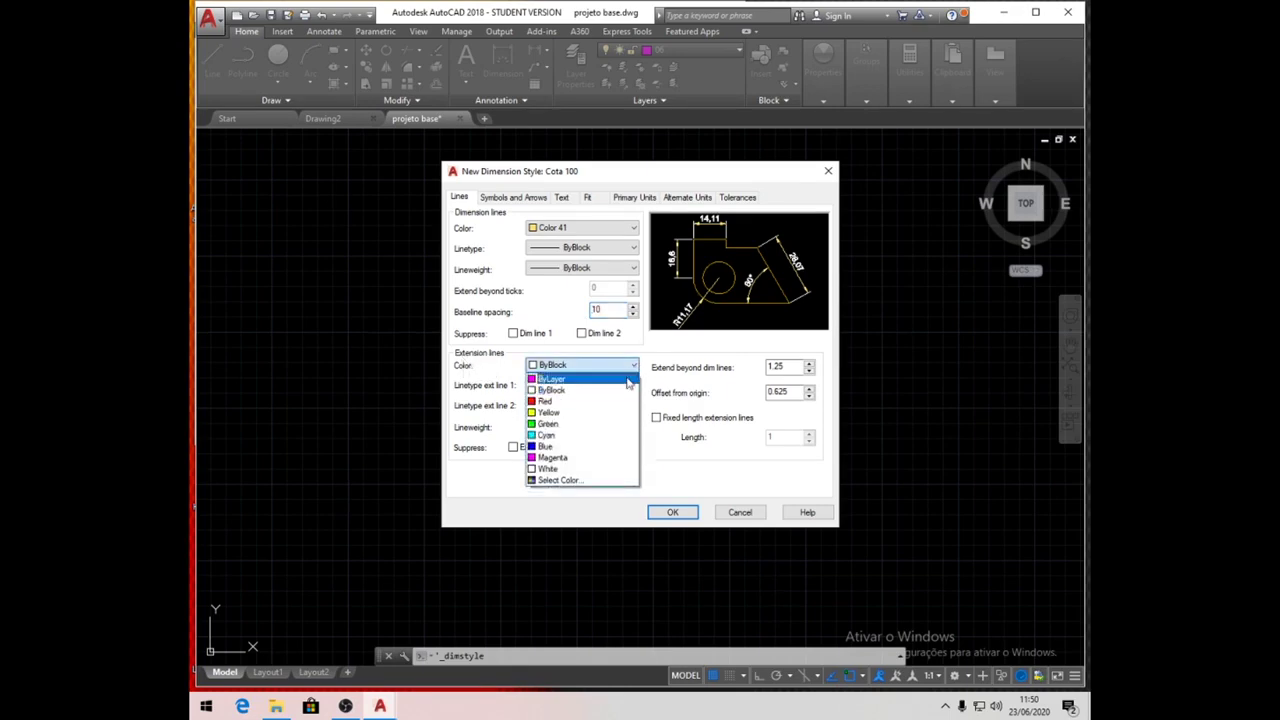
{"action": "left_click", "coordinate": [555, 481]}
{"action": "type", "text": "41"}
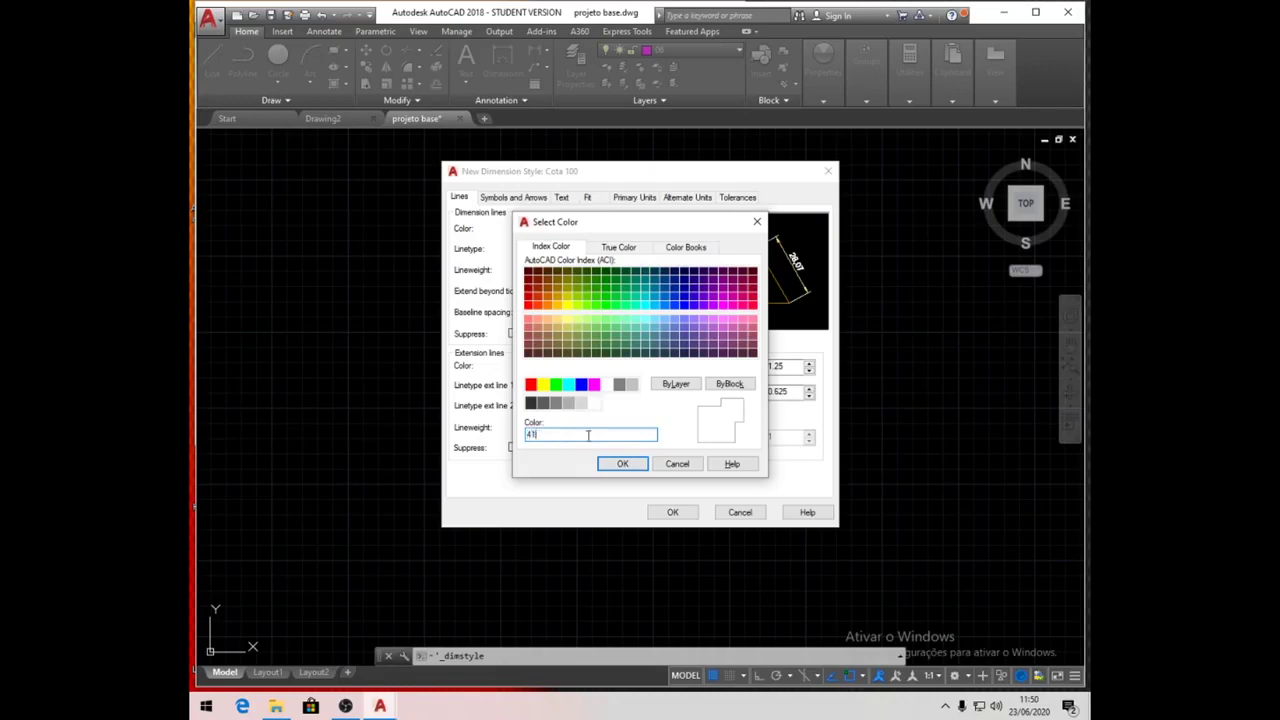
{"action": "left_click", "coordinate": [620, 466]}
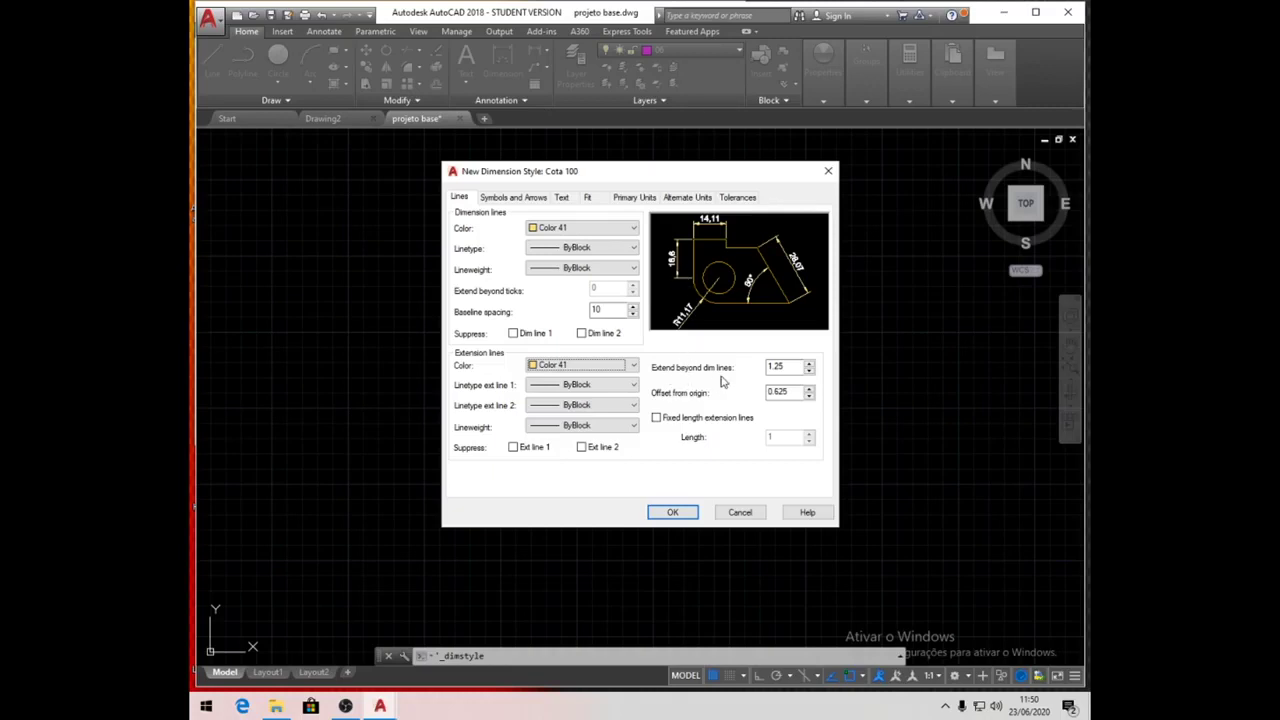
{"action": "left_click_drag", "start_coordinate": [786, 367], "coordinate": [757, 368]}
{"action": "type", "text": "10"}
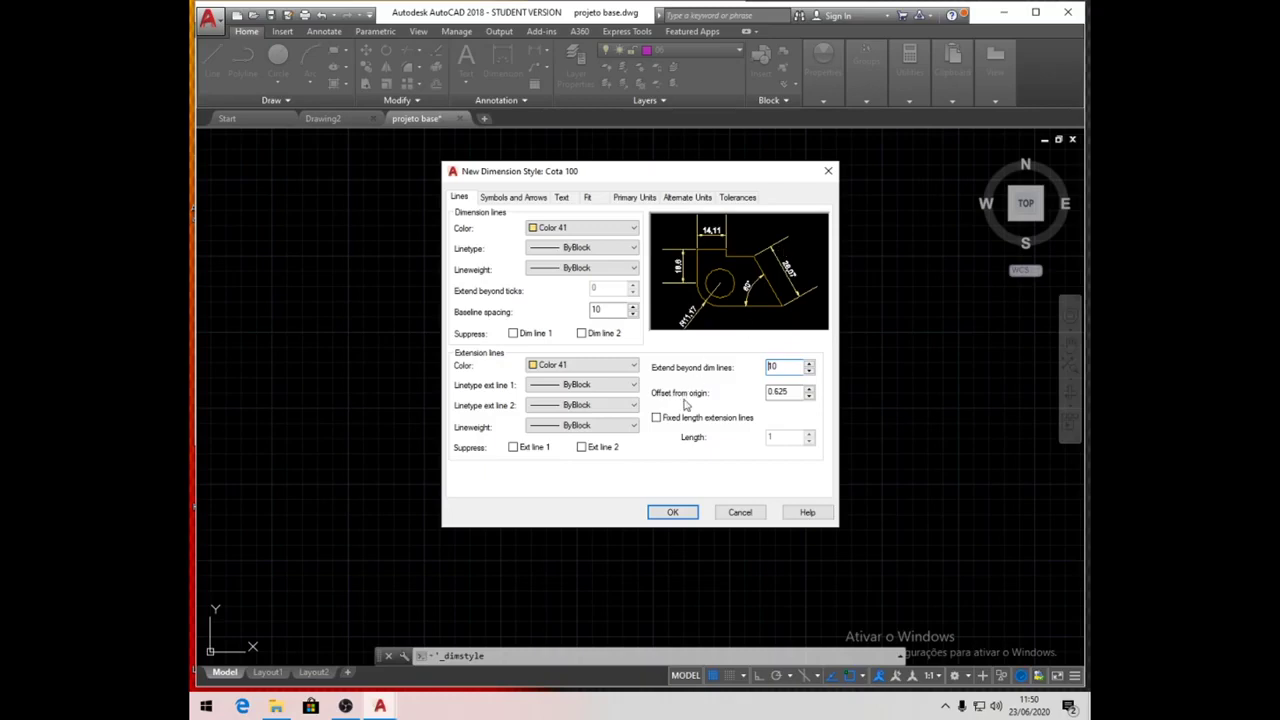
{"action": "left_click_drag", "start_coordinate": [786, 392], "coordinate": [748, 392]}
{"action": "type", "text": "10"}
Change the first, second and leader arrowheads of the style to Oblique
{"action": "left_click", "coordinate": [511, 198]}
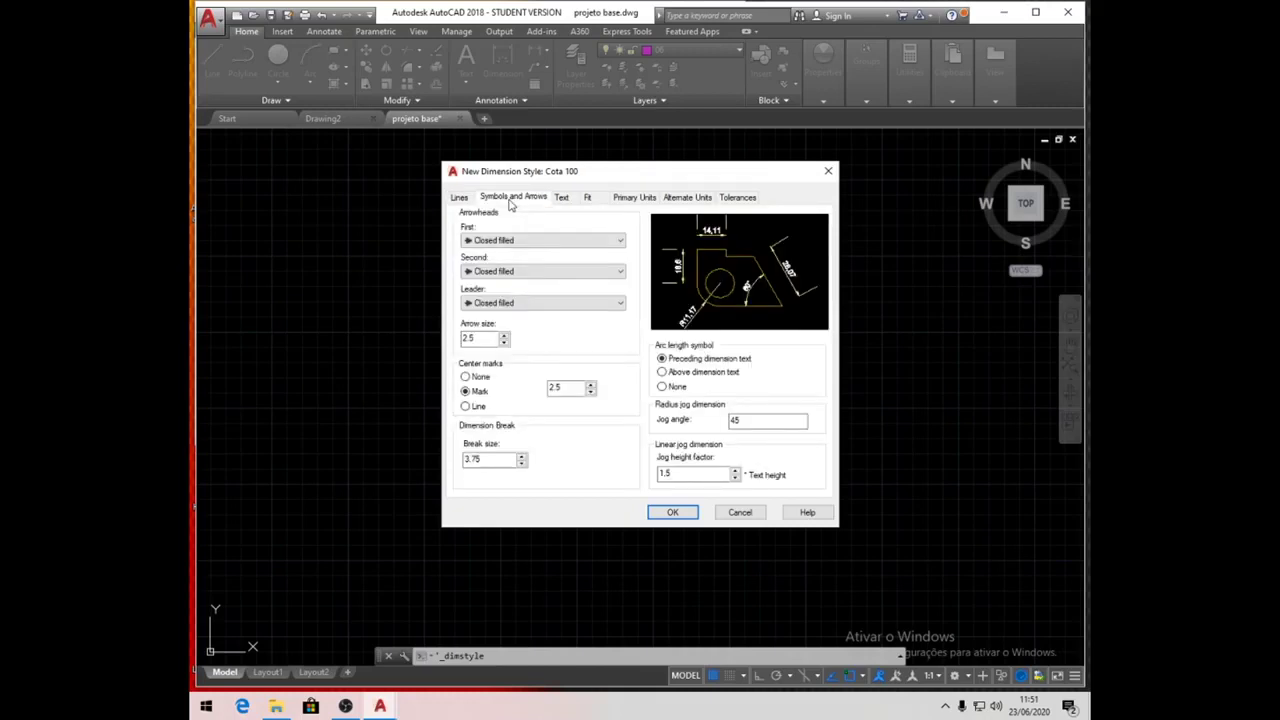
{"action": "left_click", "coordinate": [620, 241]}
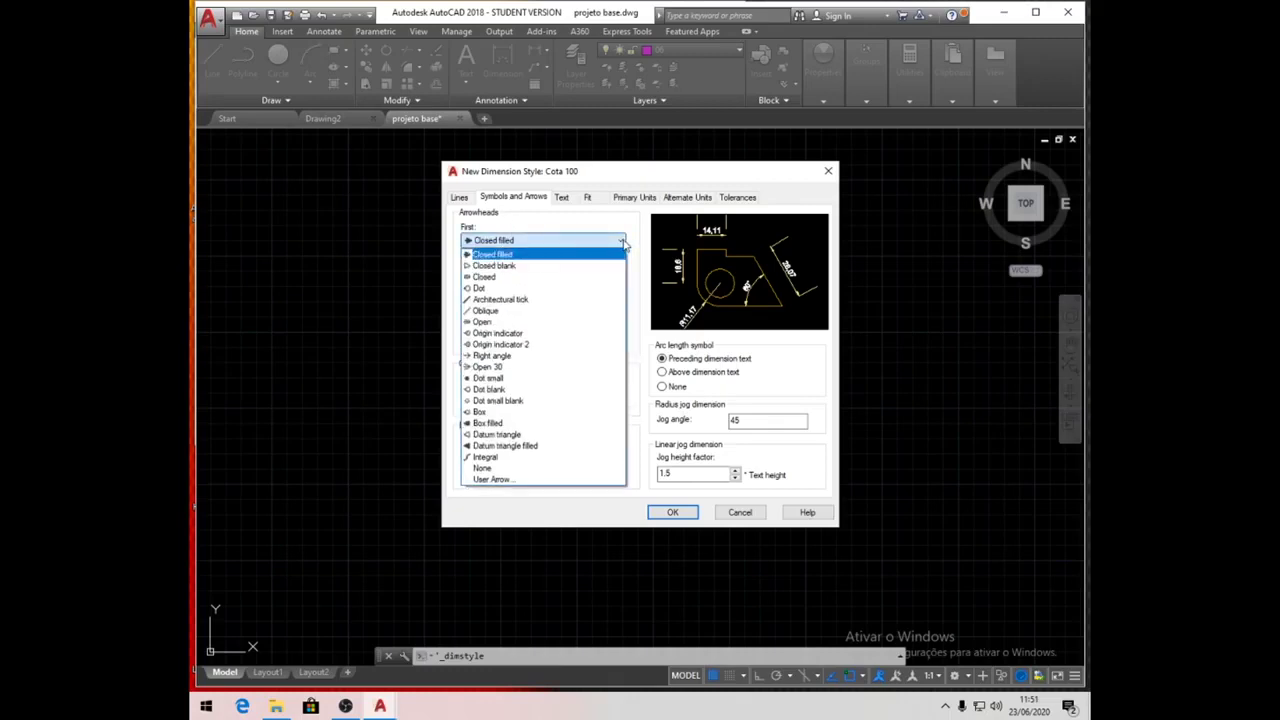
{"action": "left_click", "coordinate": [505, 311]}
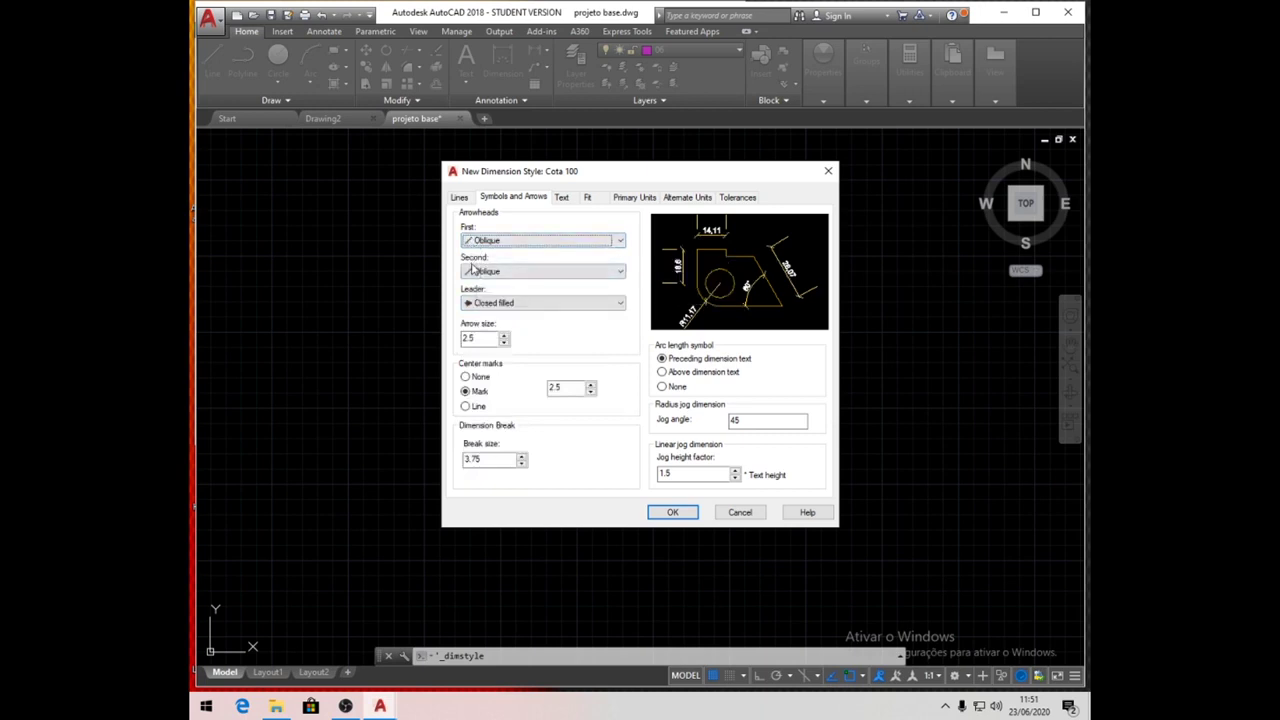
{"action": "left_click", "coordinate": [614, 307]}
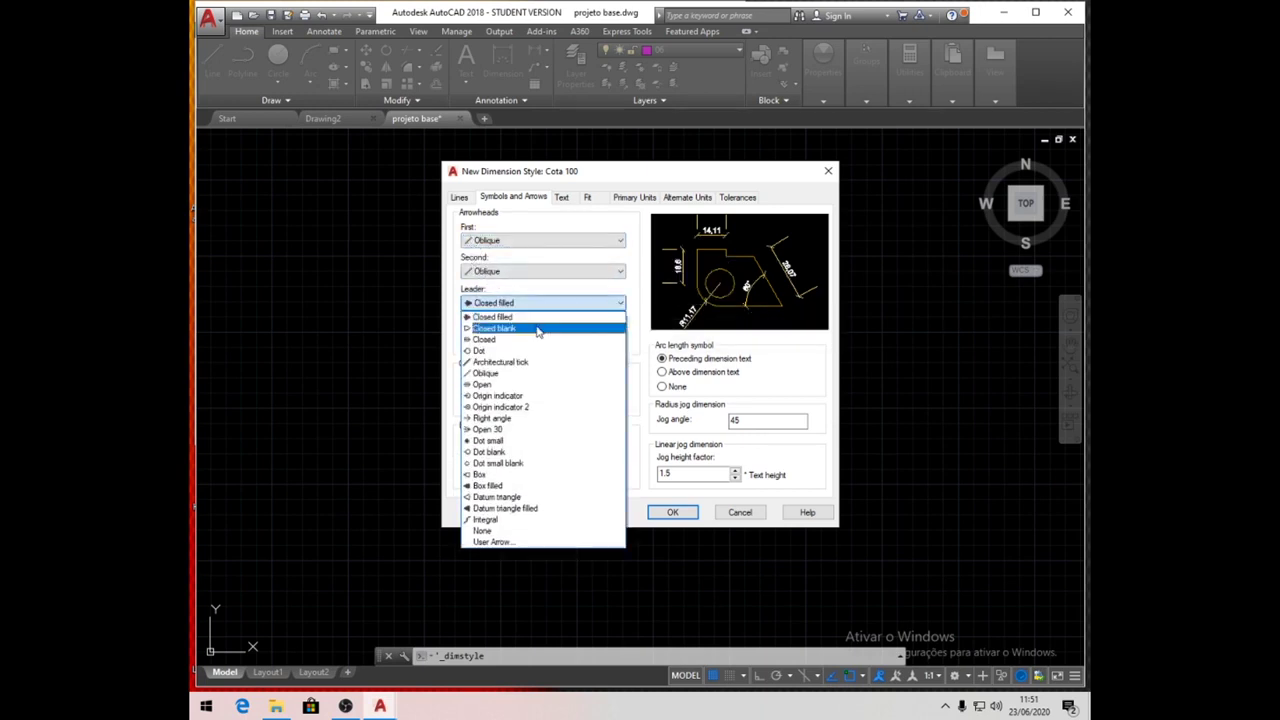
{"action": "left_click", "coordinate": [505, 373]}
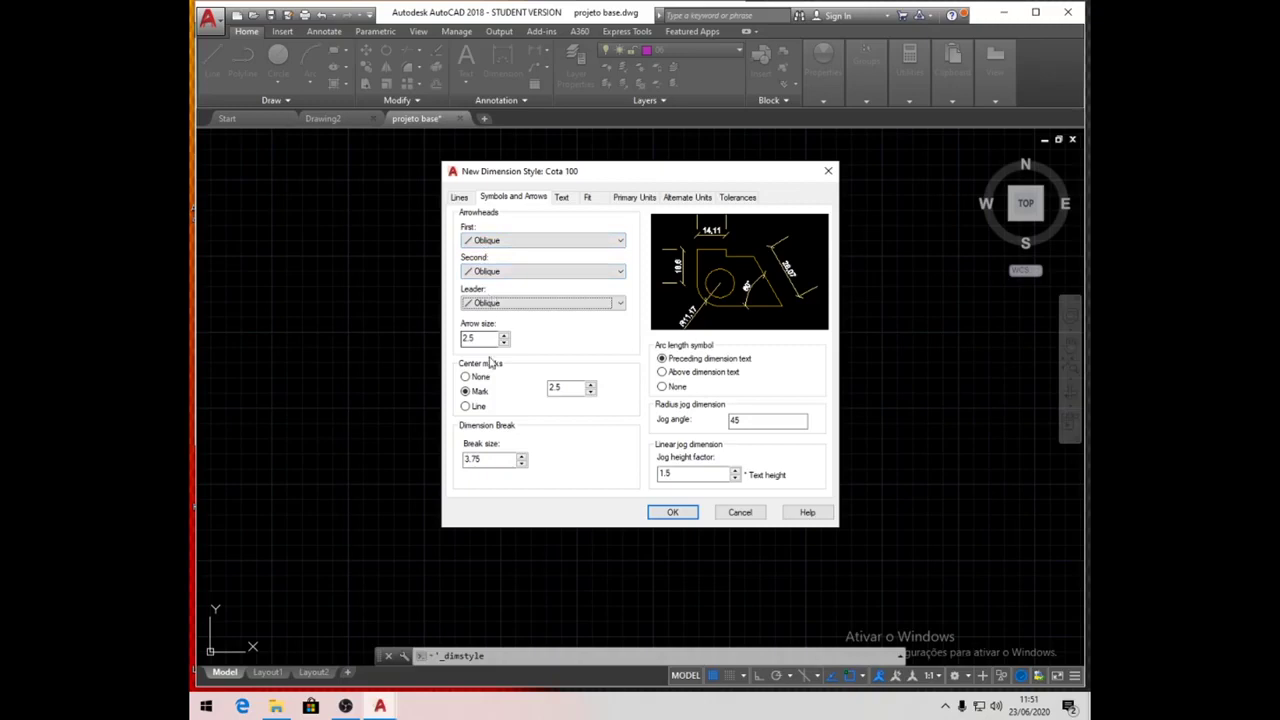
Set the arrow size, center mark size and dimension break size to 10, and accept the new style
{"action": "left_click_drag", "start_coordinate": [484, 339], "coordinate": [447, 339]}
{"action": "type", "text": "10"}
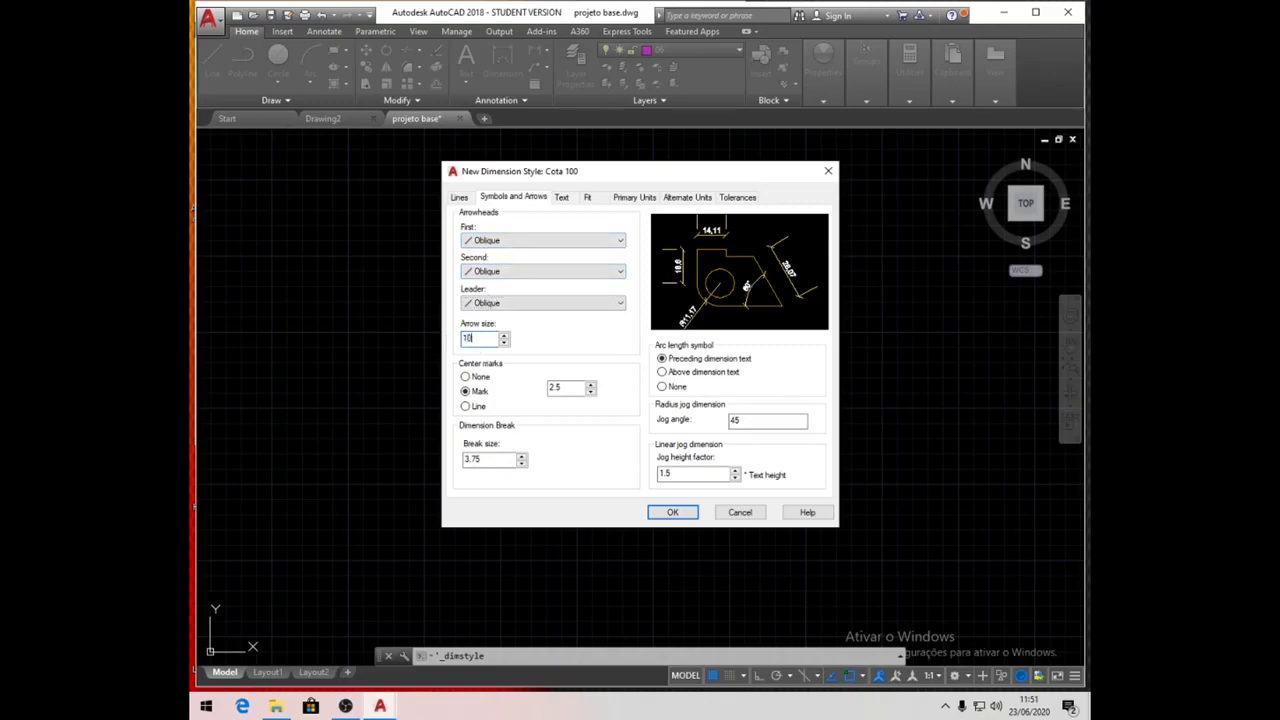
{"action": "left_click", "coordinate": [571, 387]}
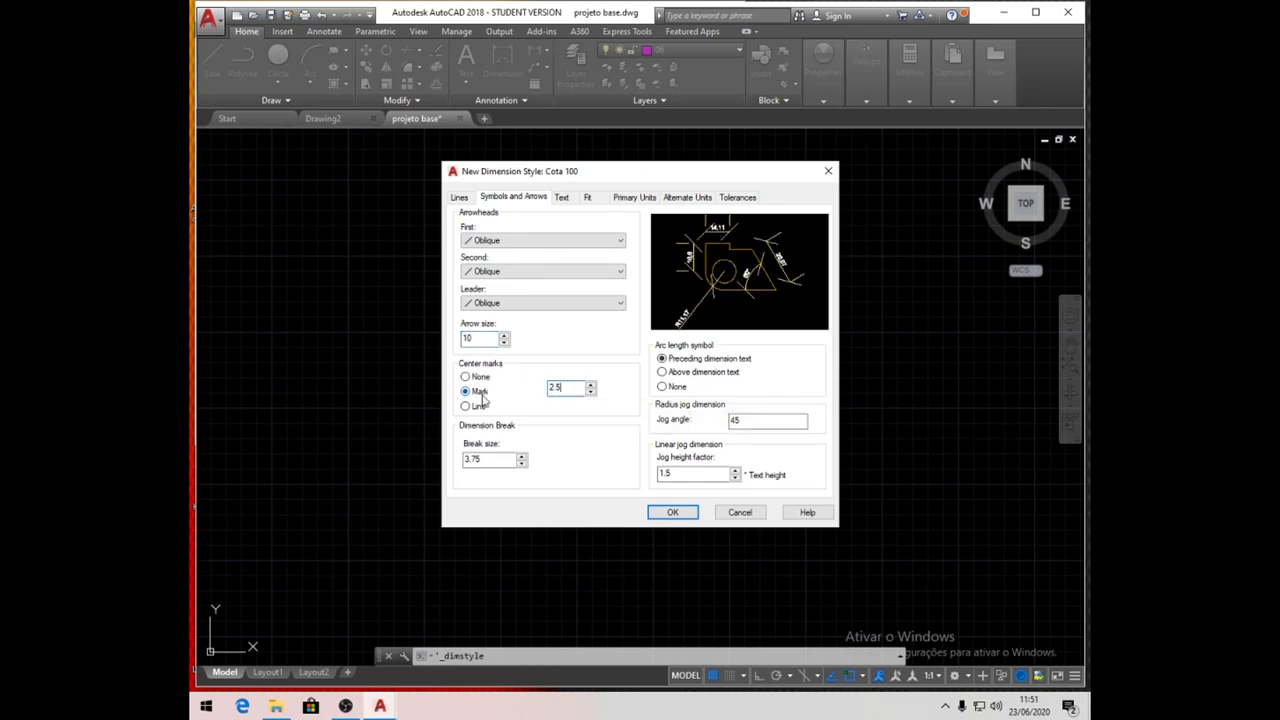
{"action": "left_click_drag", "start_coordinate": [562, 388], "coordinate": [535, 398]}
{"action": "type", "text": "10"}
{"action": "left_click", "coordinate": [500, 460]}
{"action": "left_click_drag", "start_coordinate": [492, 458], "coordinate": [437, 462]}
{"action": "key", "text": "Return"}
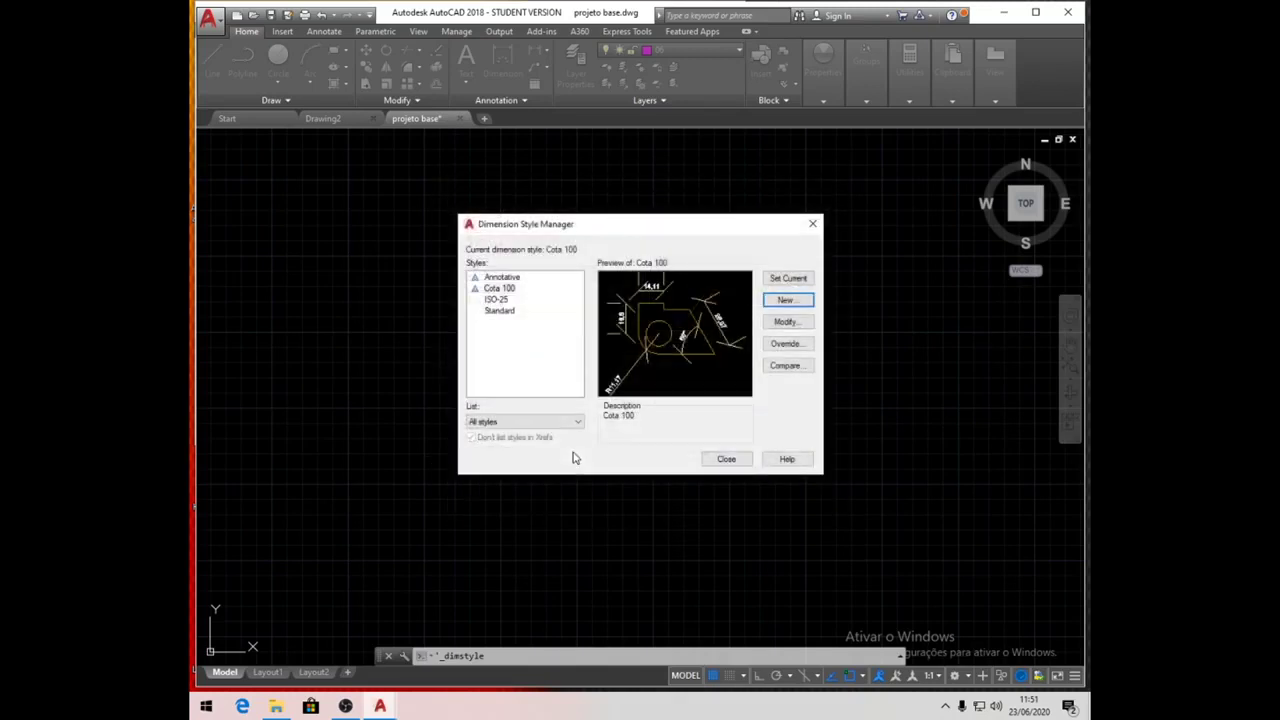
Reopen the Cota 100 style for modification and set its linear jog height factor to 10
{"action": "left_click", "coordinate": [793, 324]}
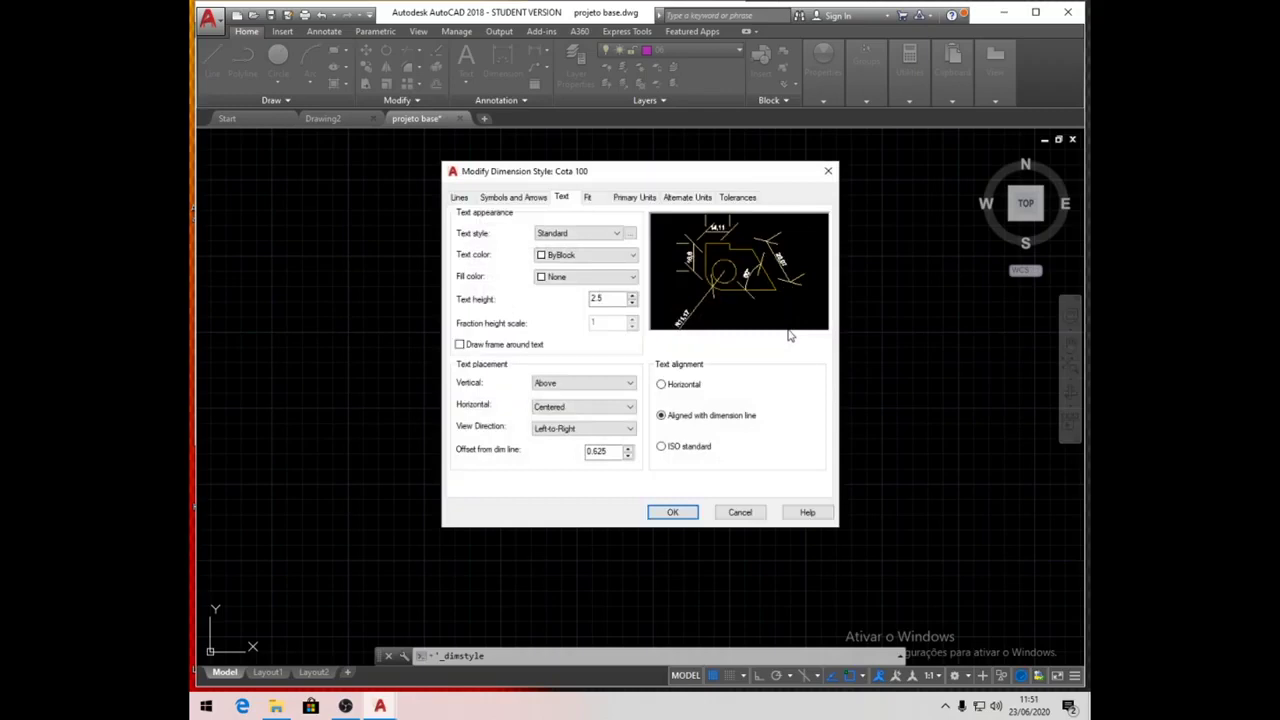
{"action": "left_click", "coordinate": [459, 198]}
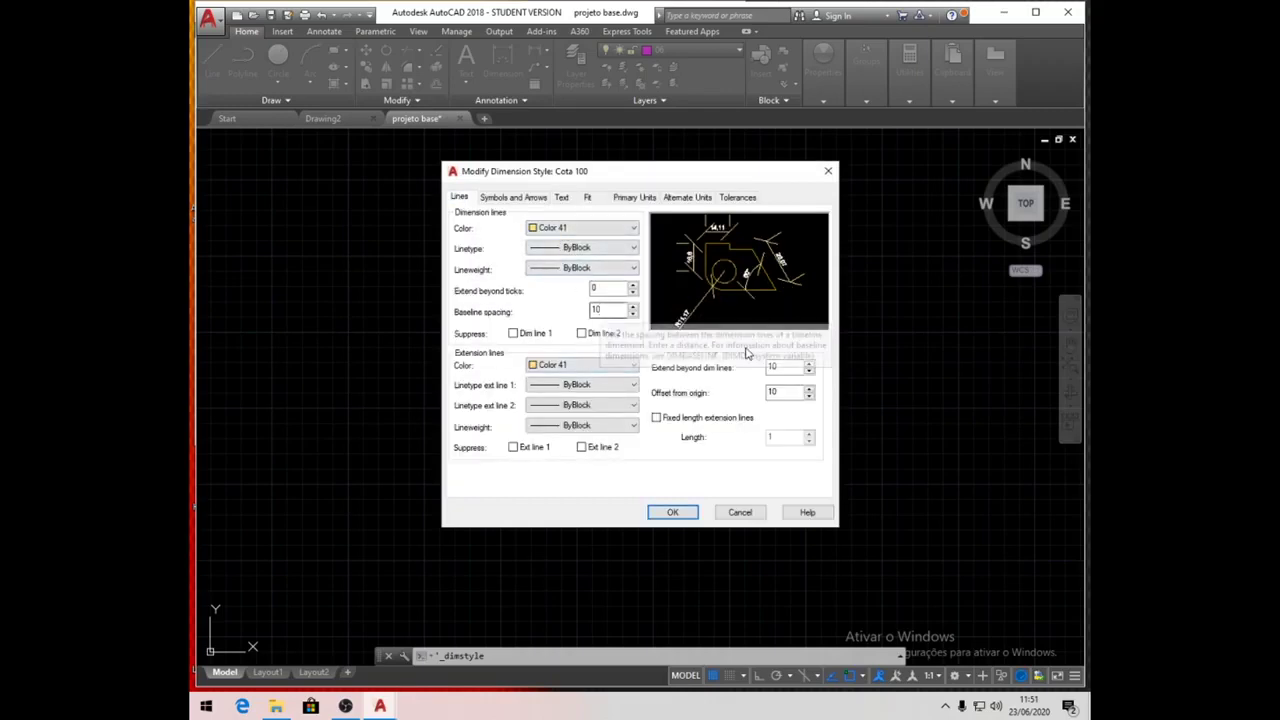
{"action": "left_click", "coordinate": [513, 199]}
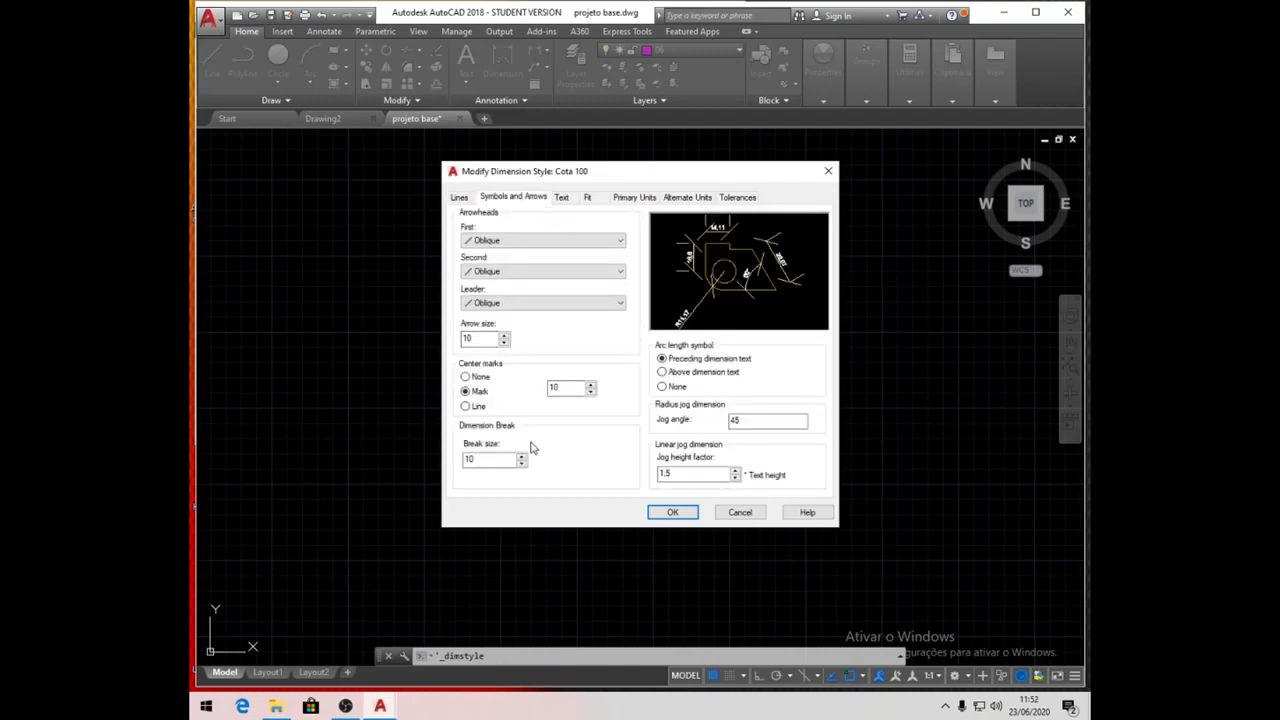
{"action": "double_click", "coordinate": [683, 476]}
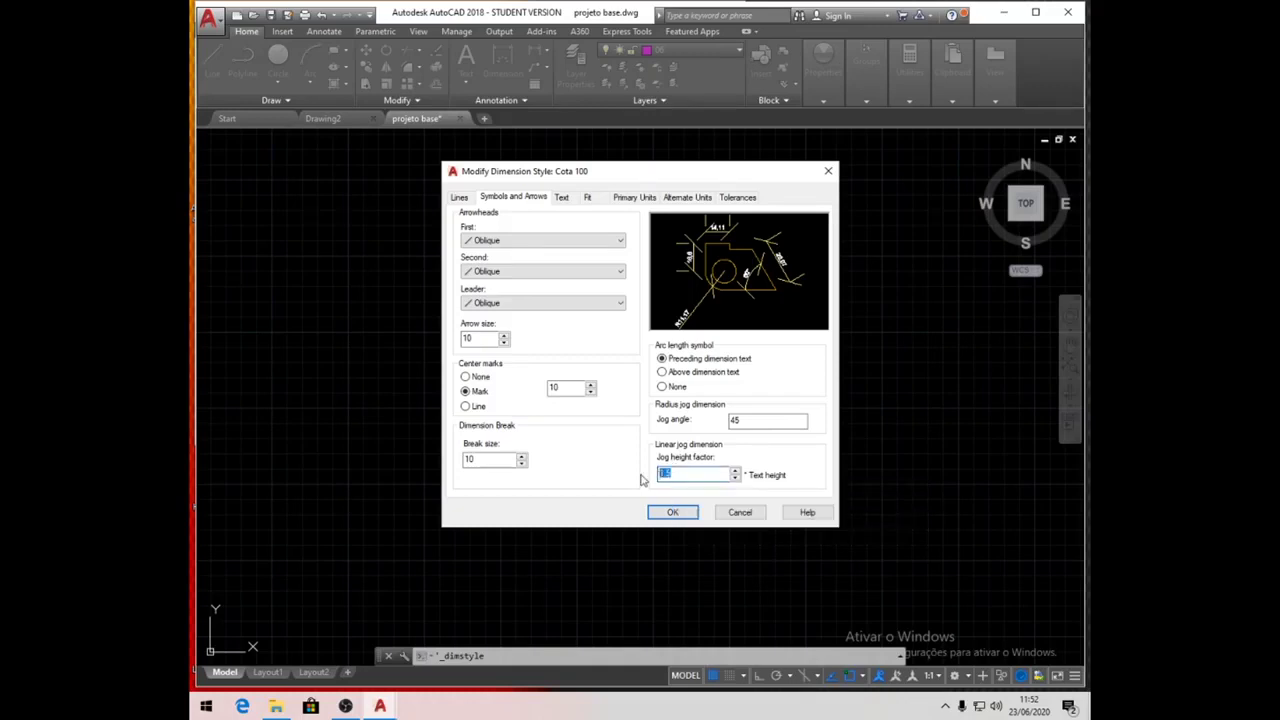
{"action": "type", "text": "10"}
{"action": "left_click", "coordinate": [731, 420]}
Check the font of the Standard text style, and set the dimension text of Cota 100 to index color 41
{"action": "left_click", "coordinate": [564, 198]}
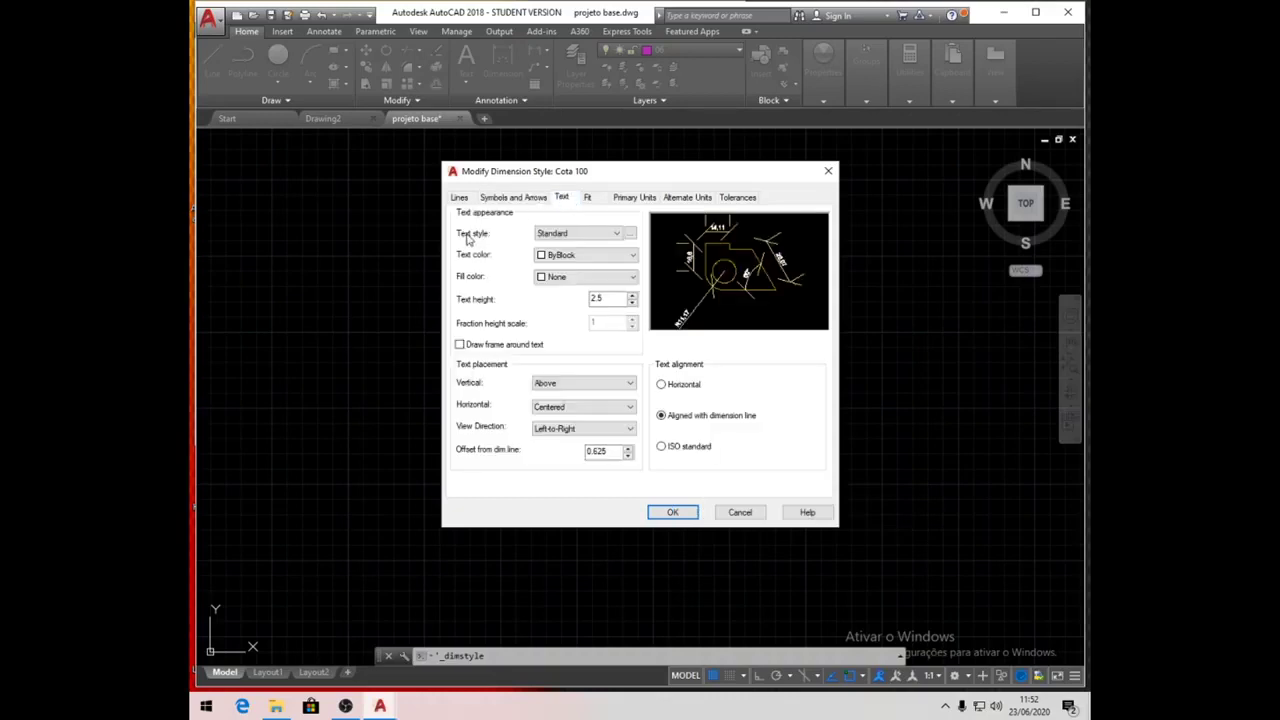
{"action": "left_click", "coordinate": [630, 236]}
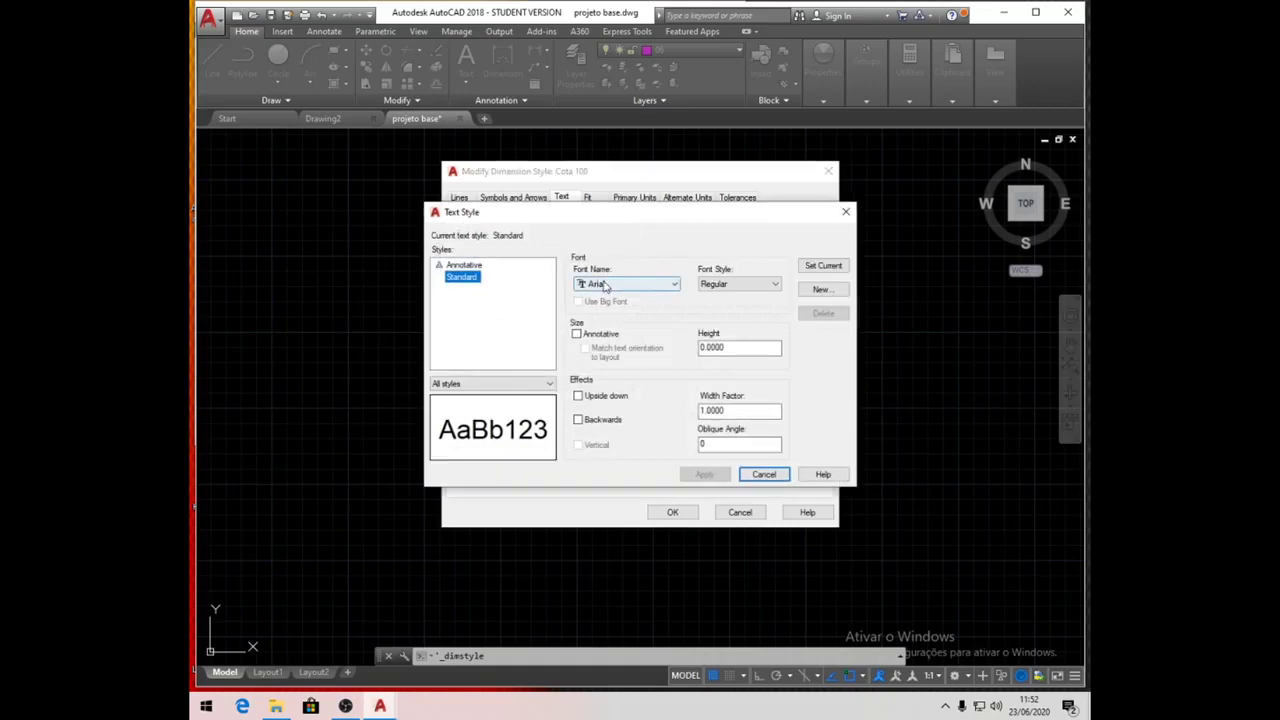
{"action": "left_click", "coordinate": [765, 476]}
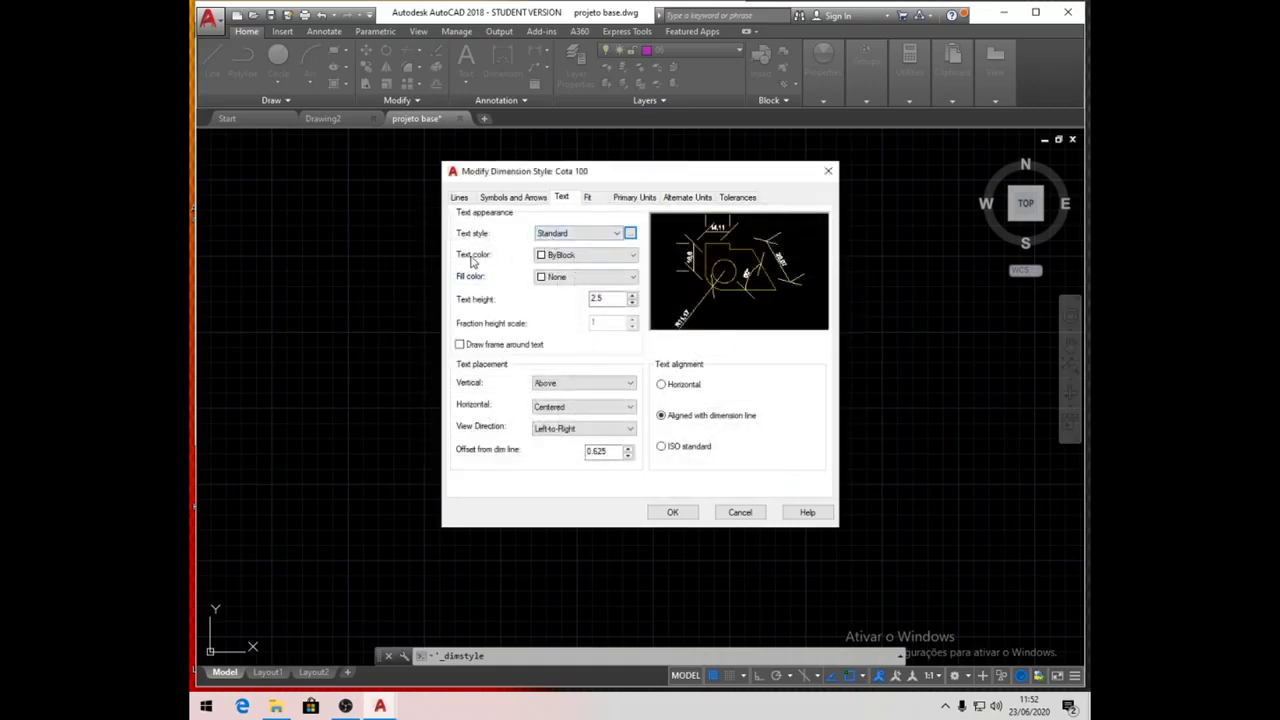
{"action": "left_click", "coordinate": [622, 258]}
{"action": "left_click", "coordinate": [566, 370]}
{"action": "left_click", "coordinate": [568, 403]}
{"action": "left_click", "coordinate": [620, 464]}
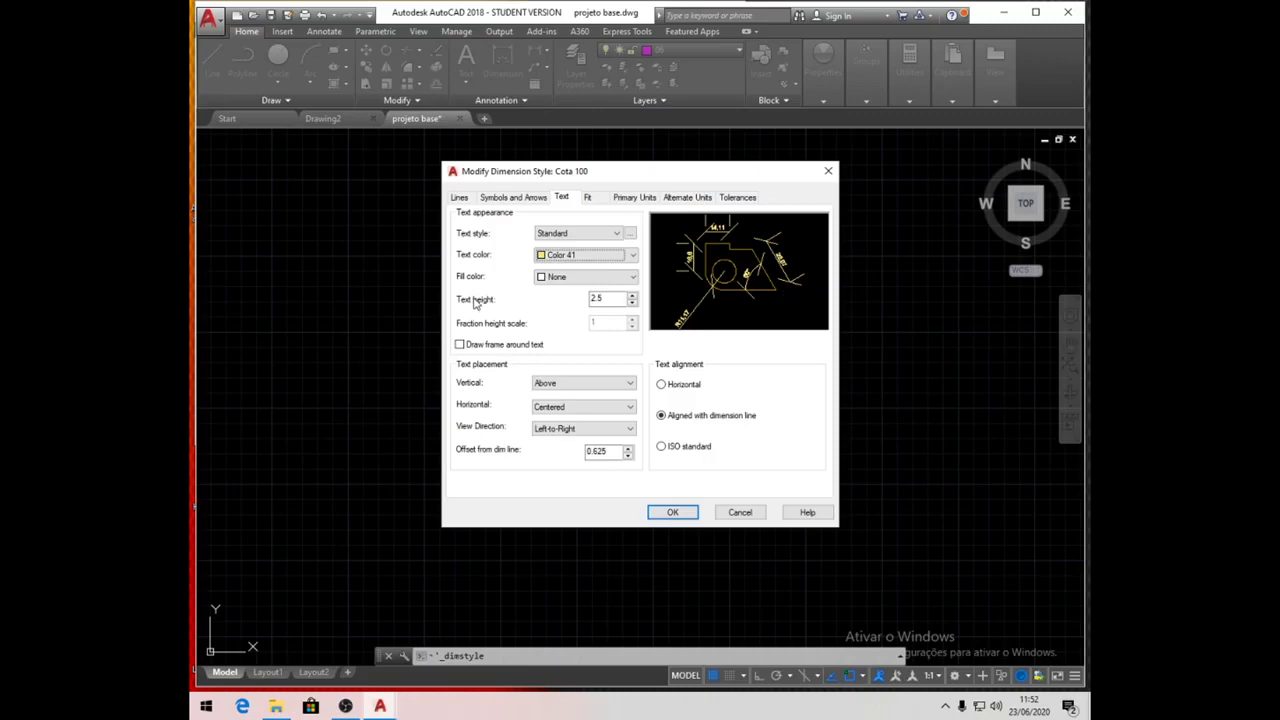
Set the dimension text height to 25 and its offset from the dimension line to 10
{"action": "left_click", "coordinate": [609, 299]}
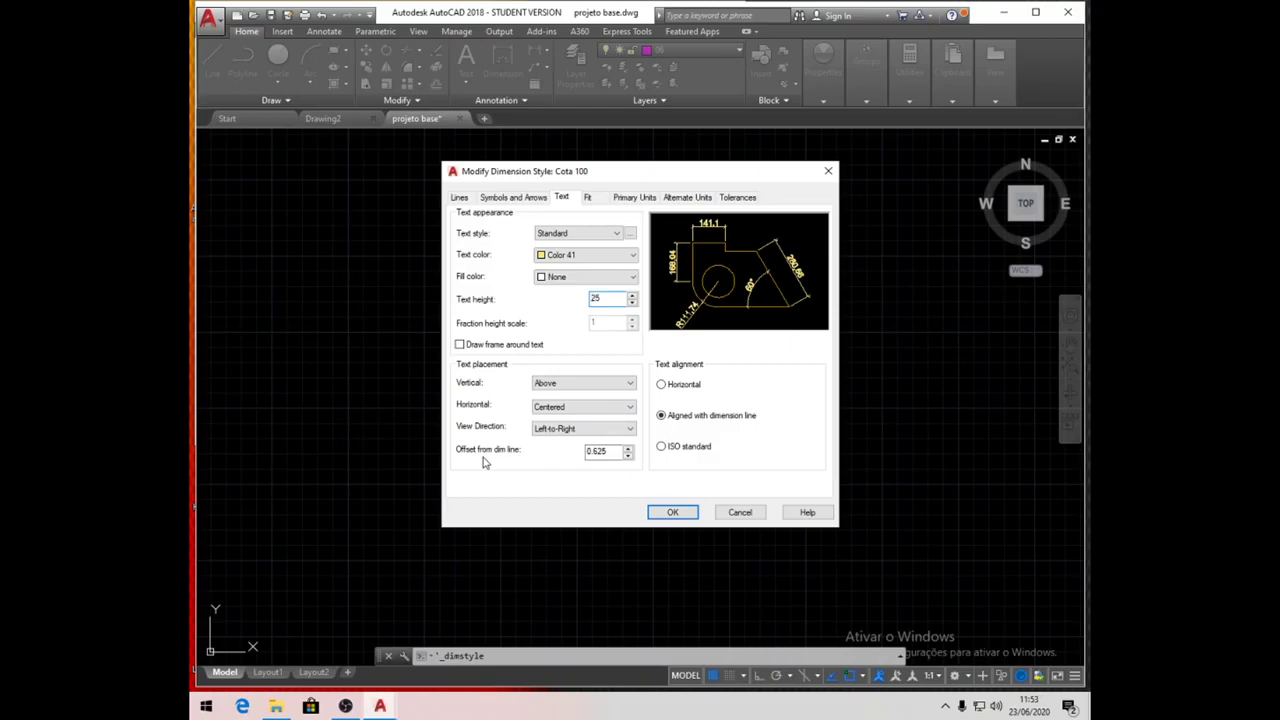
{"action": "left_click_drag", "start_coordinate": [612, 452], "coordinate": [575, 455]}
{"action": "type", "text": "10"}
Review the fit, primary unit, alternate unit and tolerance settings of Cota 100, and accept the modified style
{"action": "left_click", "coordinate": [592, 200]}
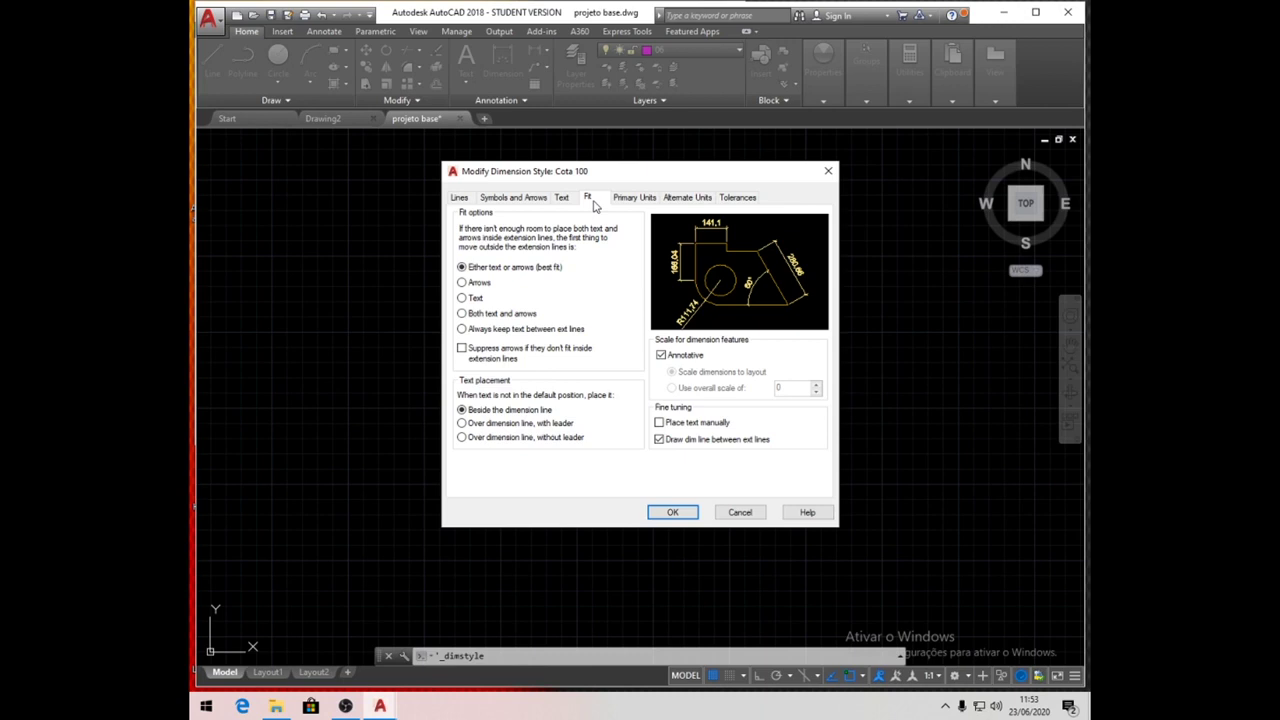
{"action": "left_click", "coordinate": [634, 199]}
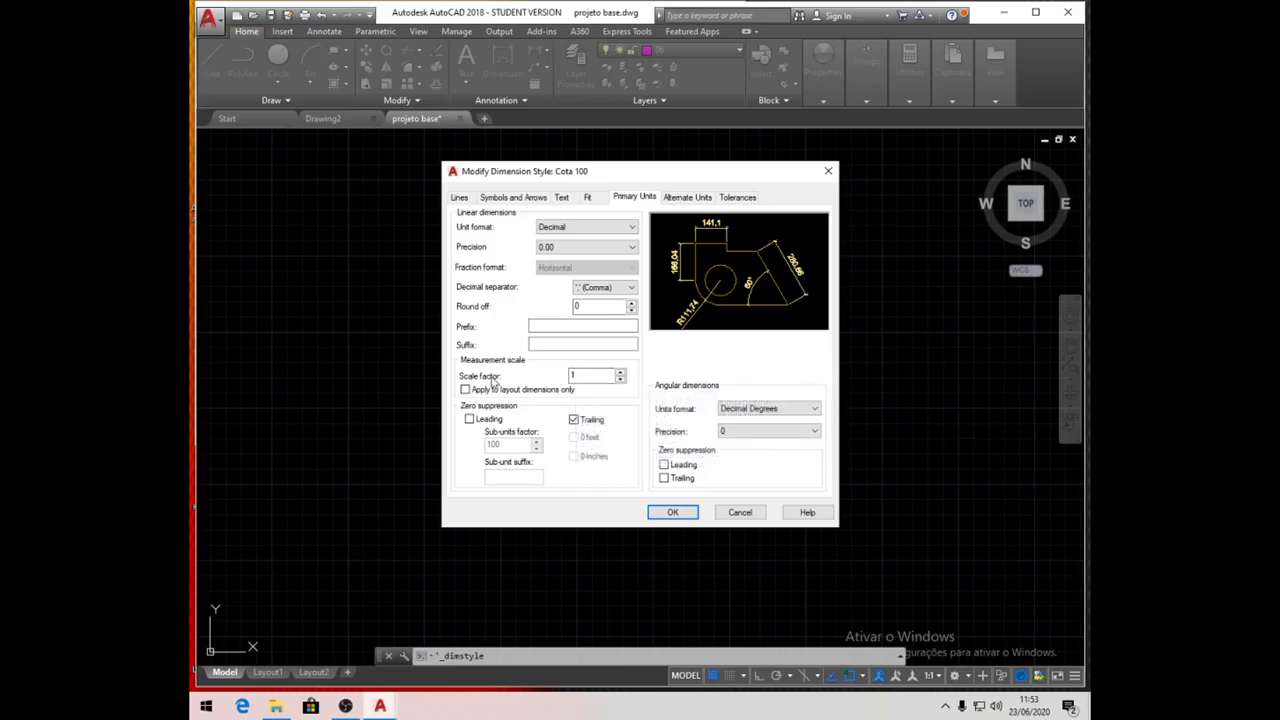
{"action": "left_click", "coordinate": [575, 376]}
{"action": "key", "text": "BackSpace"}
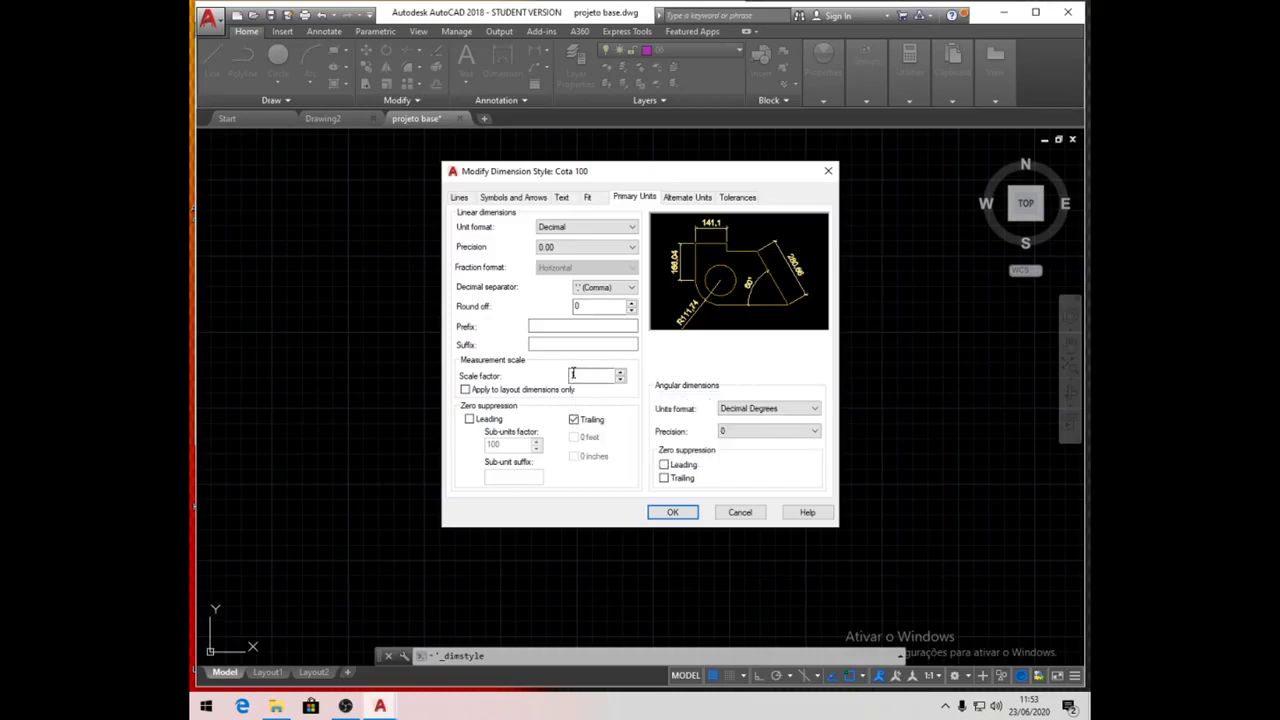
{"action": "left_click", "coordinate": [688, 198]}
{"action": "left_click", "coordinate": [739, 197]}
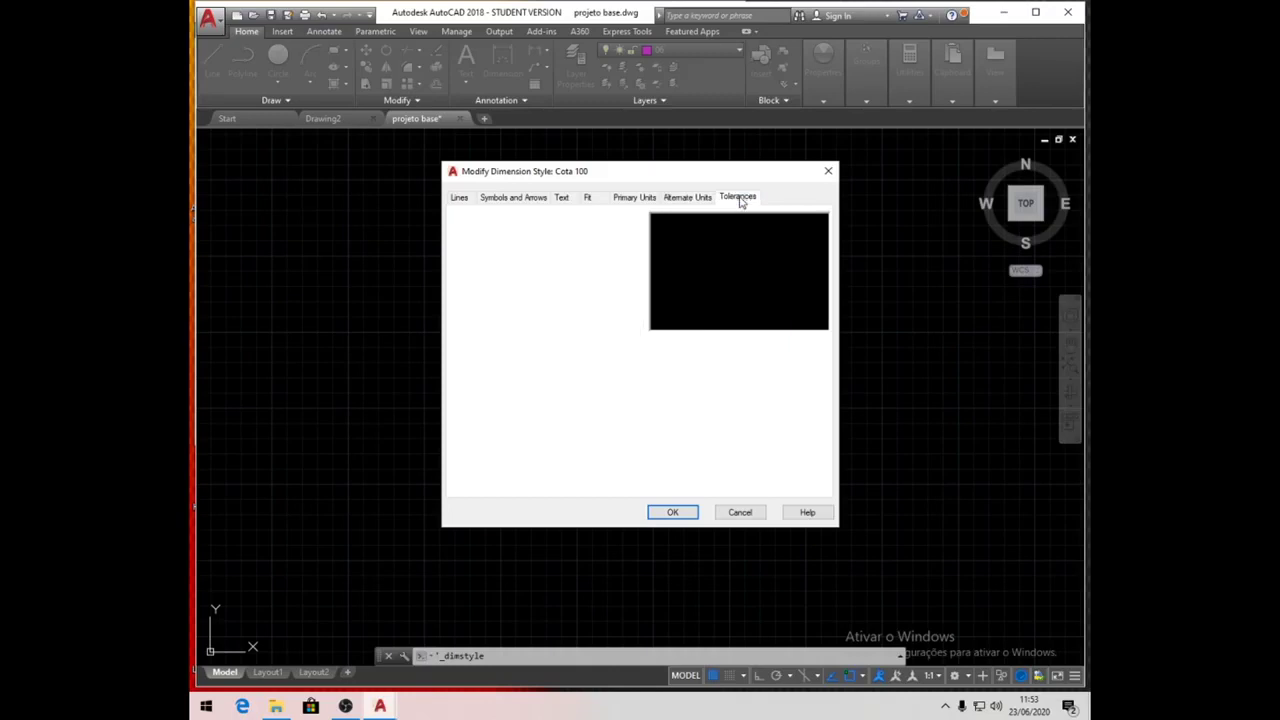
{"action": "left_click", "coordinate": [675, 513]}
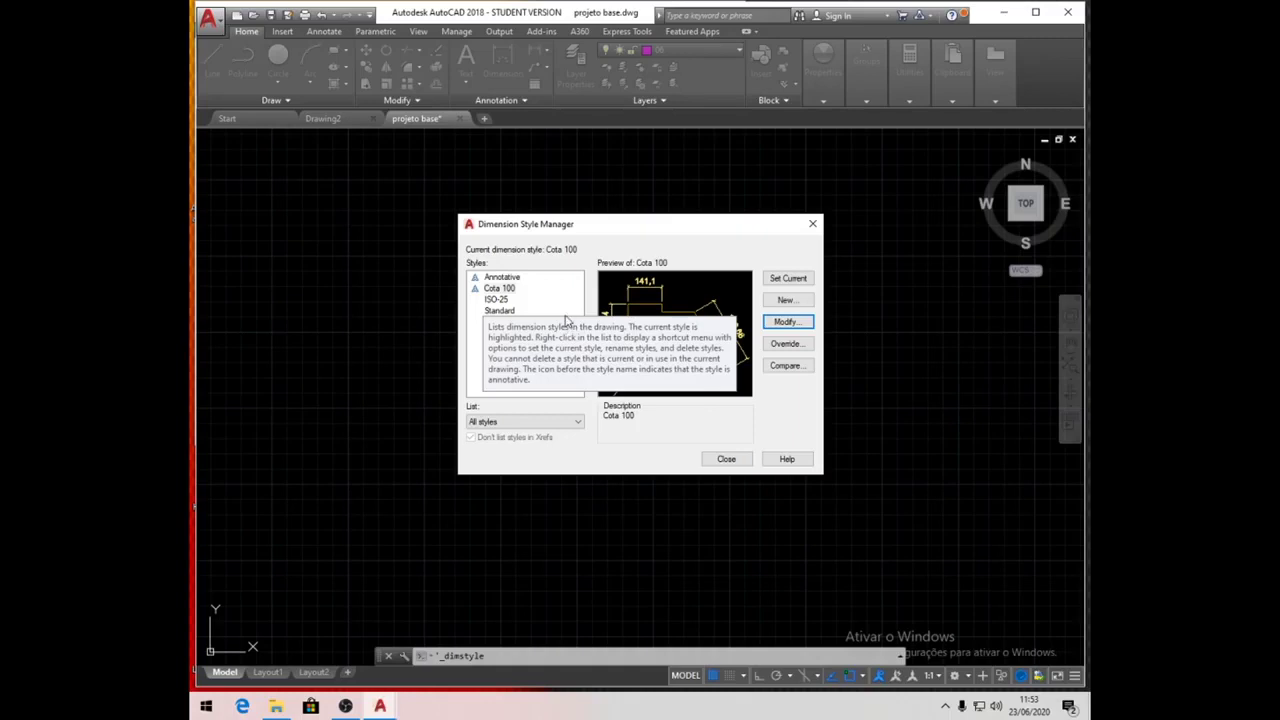
Create a new annotative dimension style named "Cota 50" based on Cota 100, for all dimensions, and continue to its settings
{"action": "left_click", "coordinate": [804, 302]}
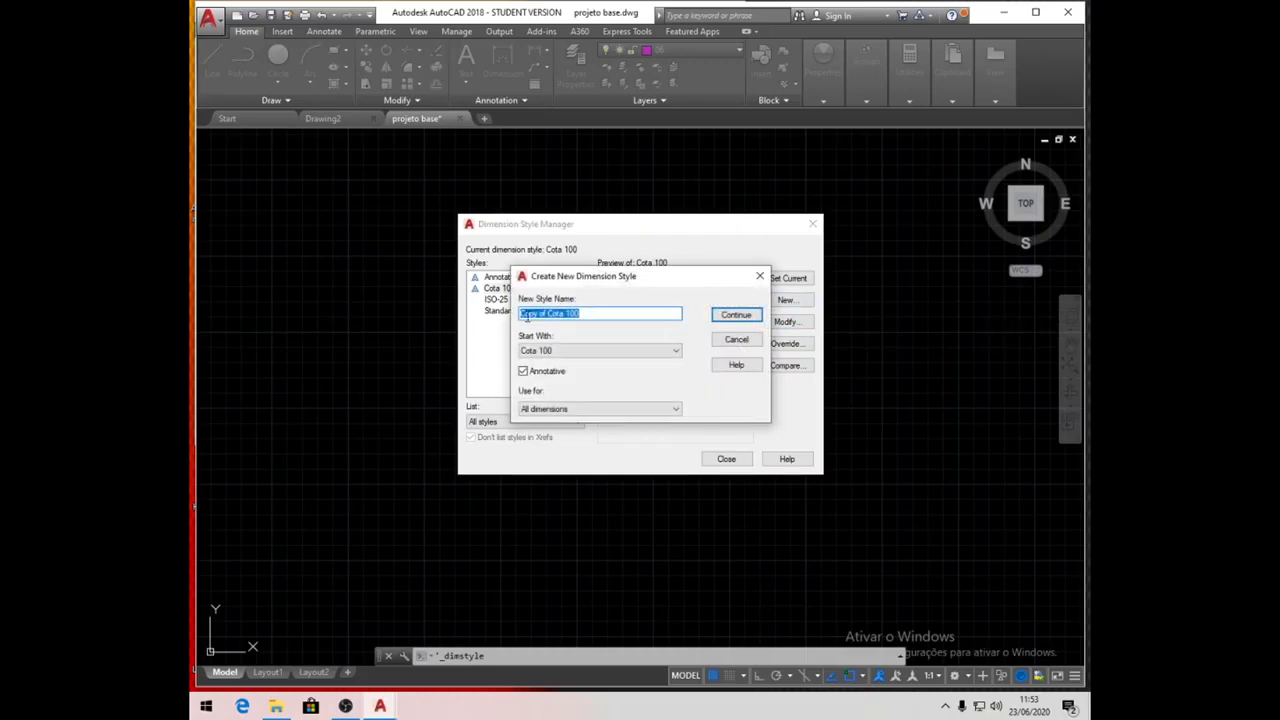
{"action": "mouse_move", "coordinate": [547, 313]}
{"action": "left_mouse_down"}
{"action": "mouse_move", "coordinate": [518, 313]}
{"action": "mouse_move", "coordinate": [541, 313]}
{"action": "left_mouse_up"}
{"action": "key", "text": "BackSpace"}
{"action": "type", "text": "50"}
{"action": "left_click", "coordinate": [737, 315]}
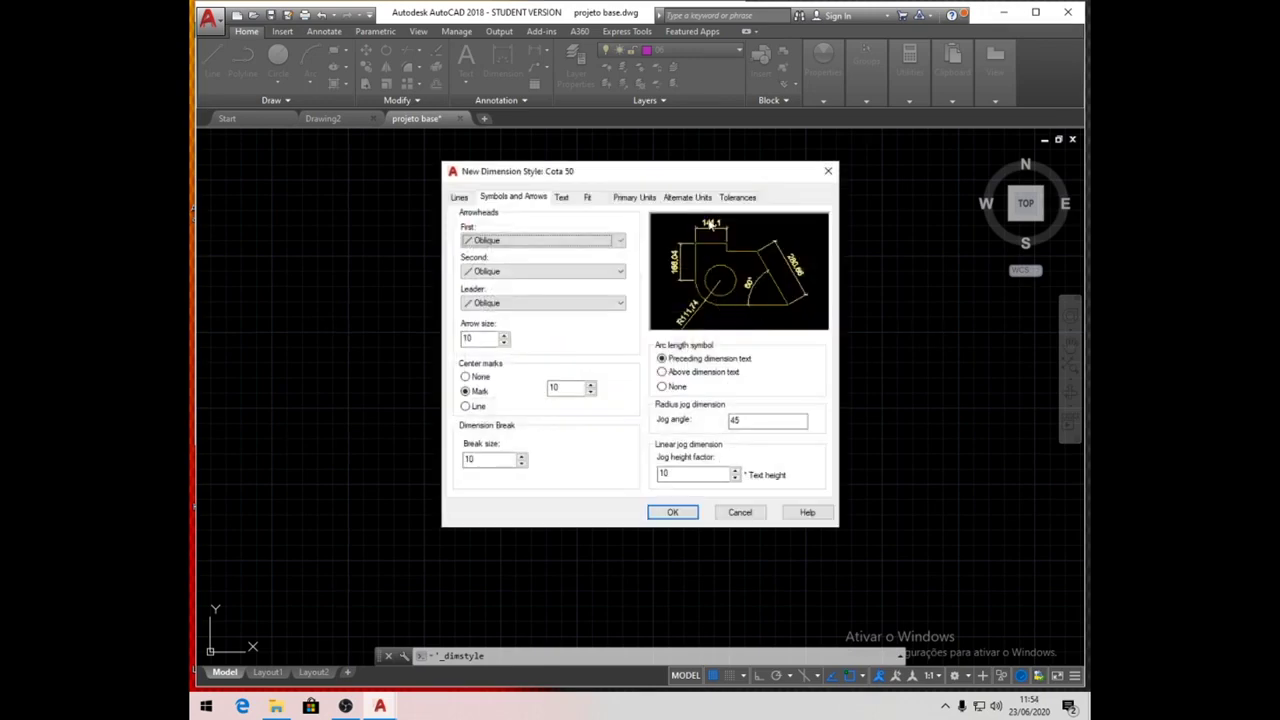
Set the baseline spacing, the extension beyond dimension lines and the offset from origin of Cota 50 to 4
{"action": "left_click", "coordinate": [461, 199]}
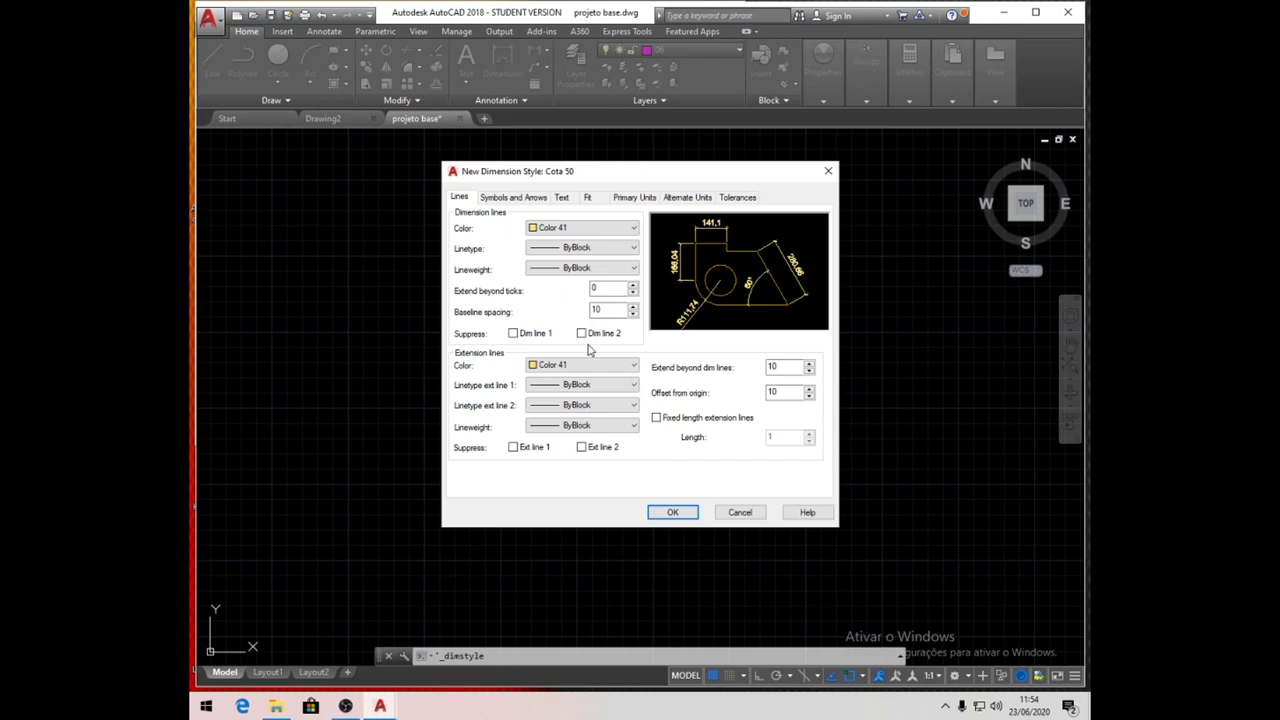
{"action": "left_click", "coordinate": [608, 310]}
{"action": "left_click_drag", "start_coordinate": [608, 310], "coordinate": [585, 316]}
{"action": "type", "text": "4"}
{"action": "left_click", "coordinate": [790, 367]}
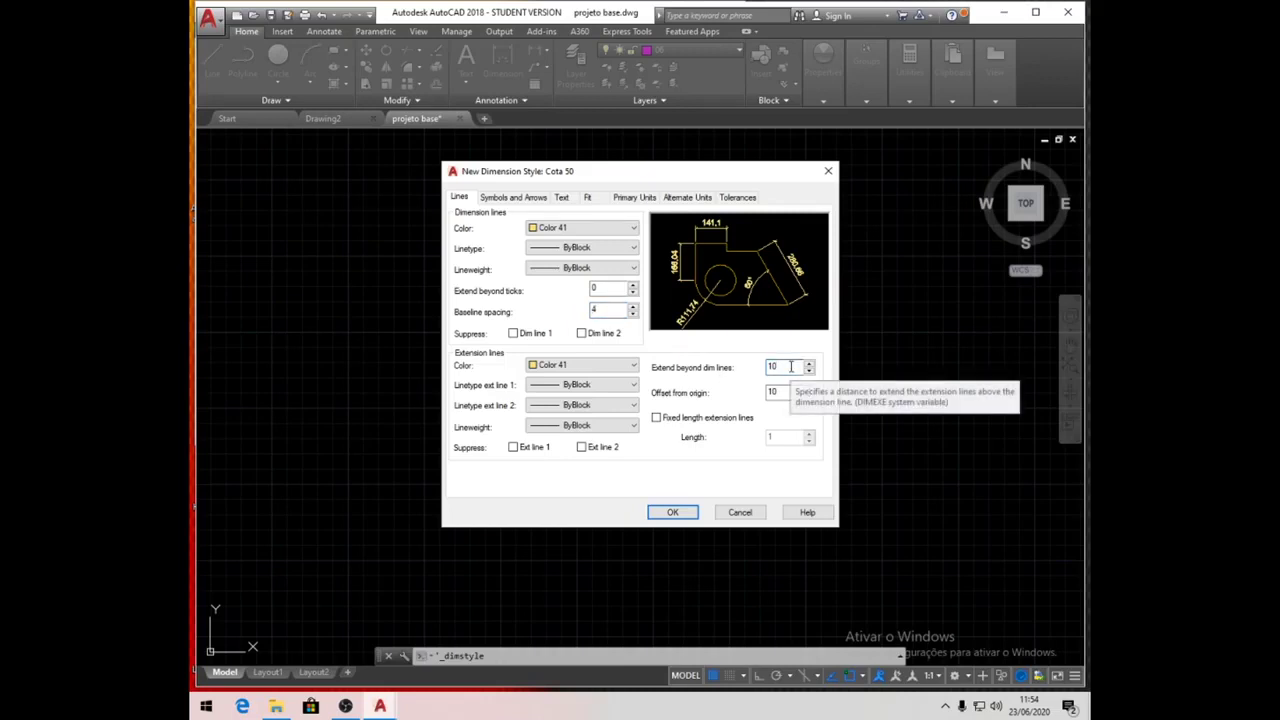
{"action": "left_click_drag", "start_coordinate": [785, 373], "coordinate": [751, 367]}
{"action": "type", "text": "4"}
{"action": "left_click_drag", "start_coordinate": [797, 392], "coordinate": [728, 394]}
{"action": "type", "text": "4"}
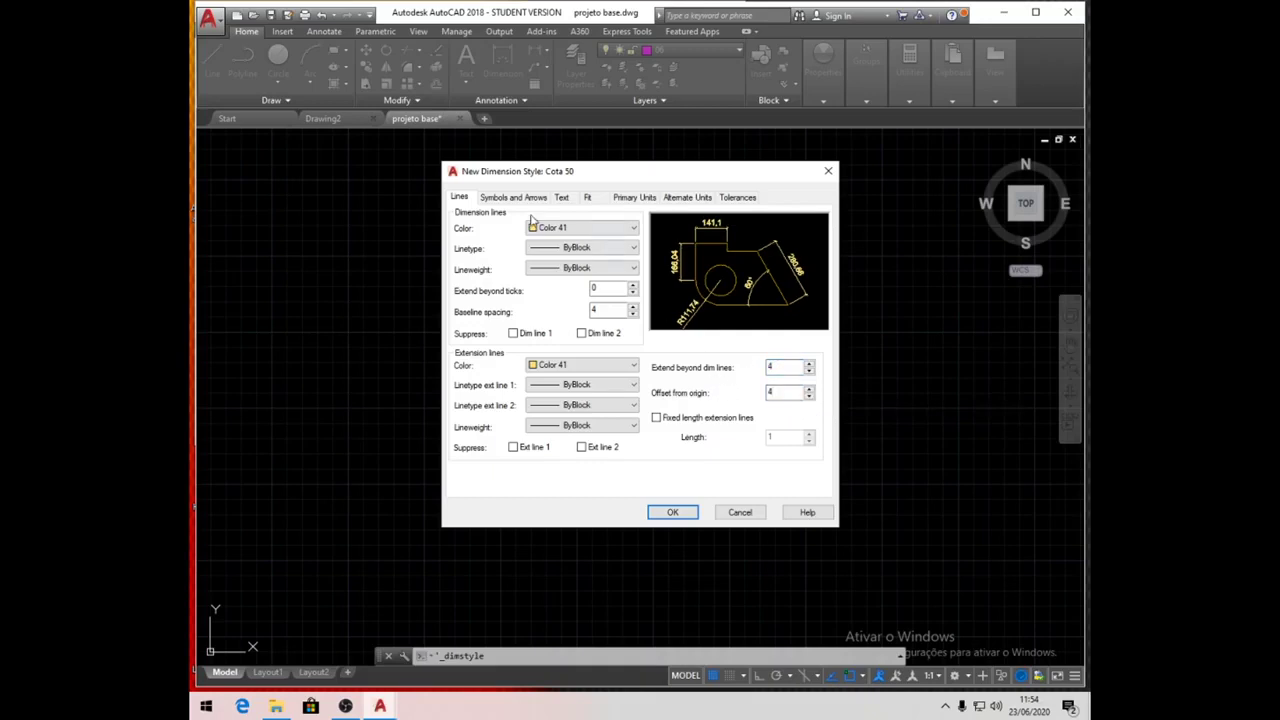
Set the arrow size, center mark size, break size and jog height factor of Cota 50 to 4, and open its text settings
{"action": "left_click", "coordinate": [521, 199]}
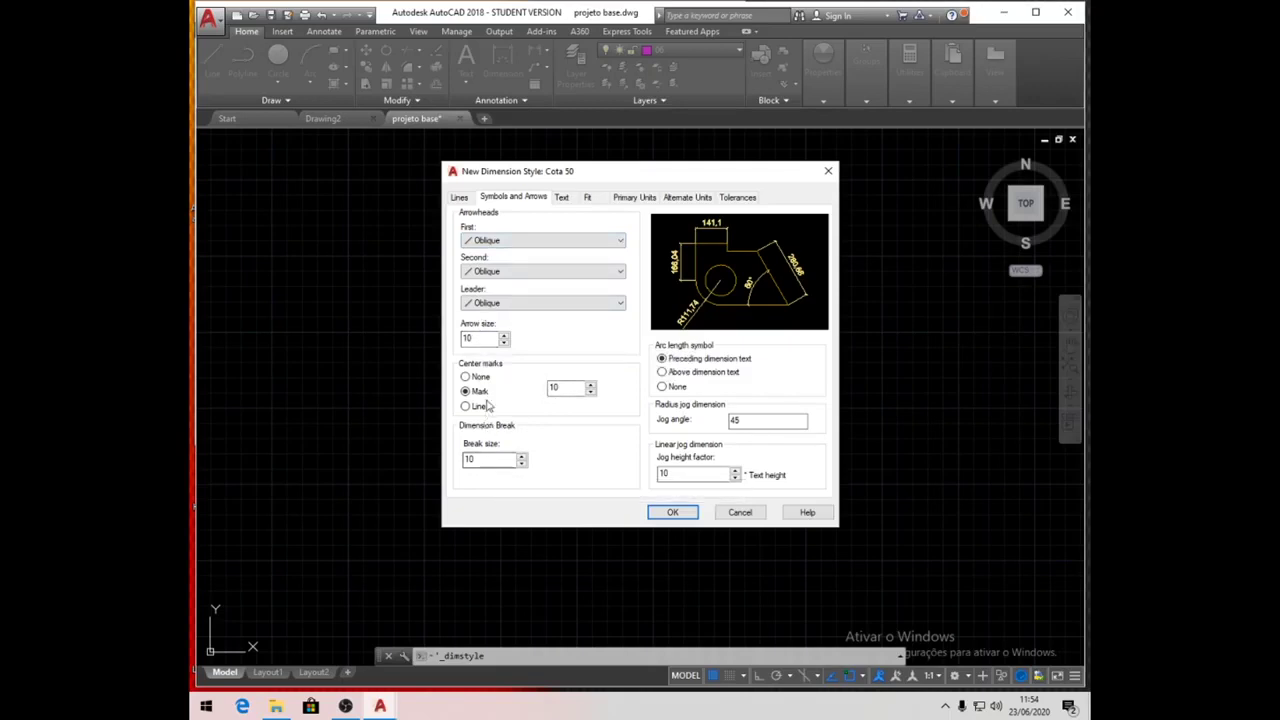
{"action": "left_click_drag", "start_coordinate": [480, 338], "coordinate": [452, 342]}
{"action": "type", "text": "4"}
{"action": "double_click", "coordinate": [560, 387]}
{"action": "type", "text": "4"}
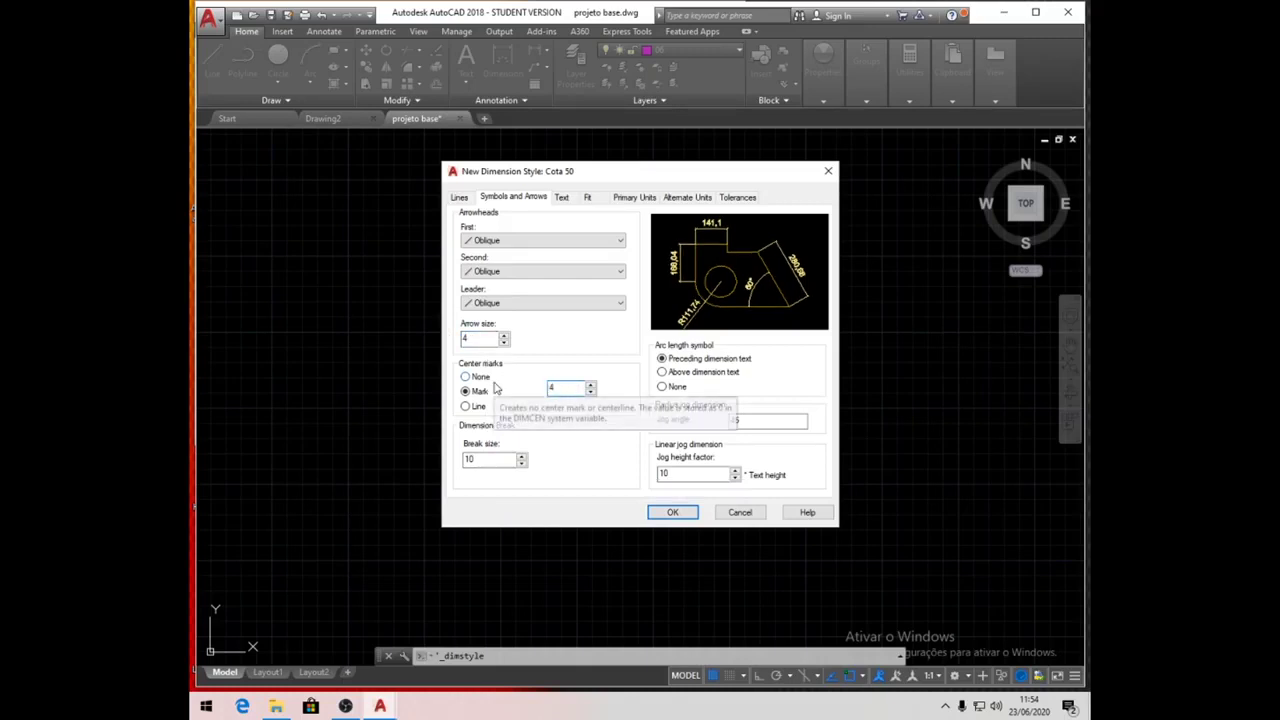
{"action": "left_click_drag", "start_coordinate": [486, 459], "coordinate": [423, 456]}
{"action": "type", "text": "4"}
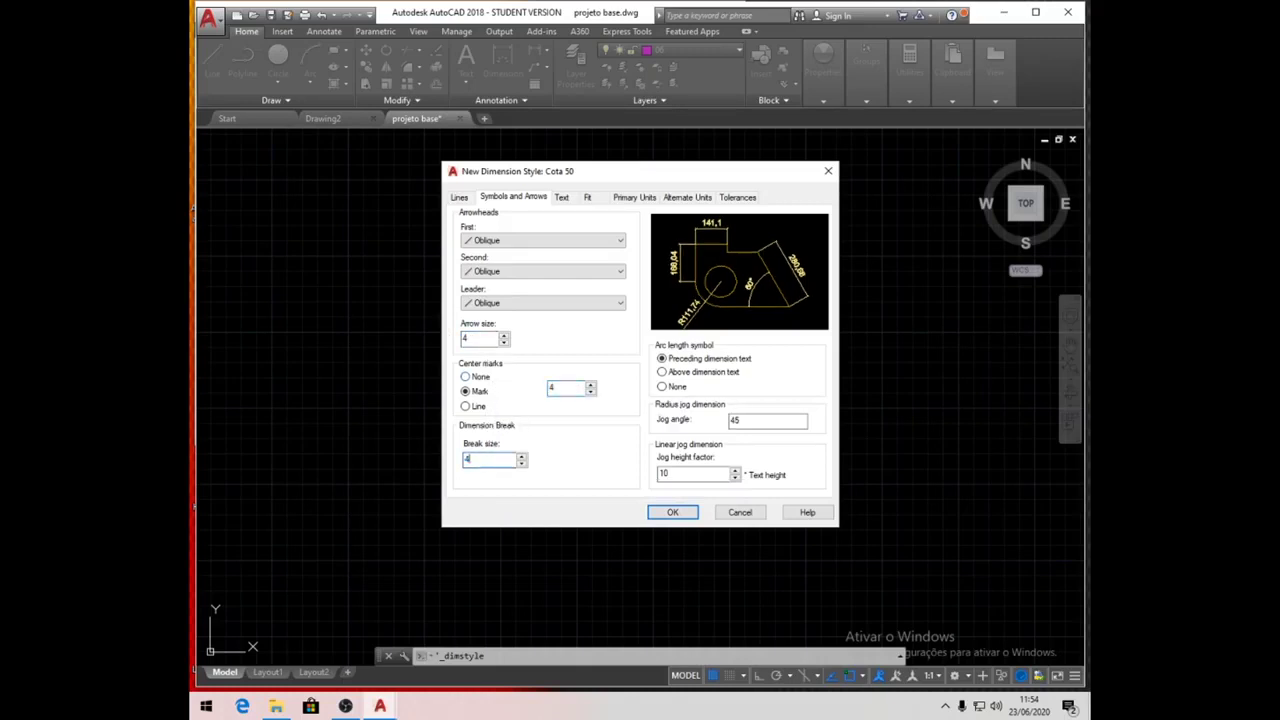
{"action": "left_click_drag", "start_coordinate": [690, 473], "coordinate": [614, 474]}
{"action": "type", "text": "4"}
{"action": "left_click", "coordinate": [561, 198]}
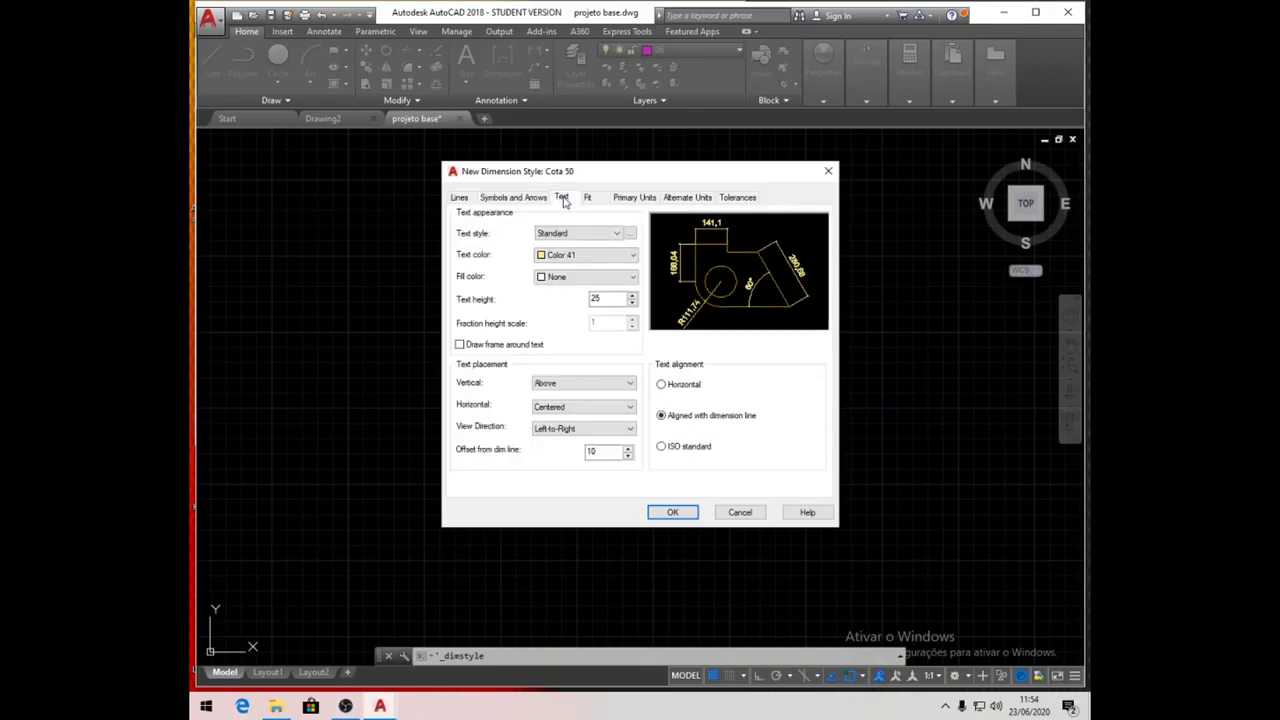
Set the text height of Cota 50 to 14 and its offset from the dimension line to 6, and accept the style
{"action": "double_click", "coordinate": [596, 298]}
{"action": "type", "text": "14"}
{"action": "double_click", "coordinate": [598, 451]}
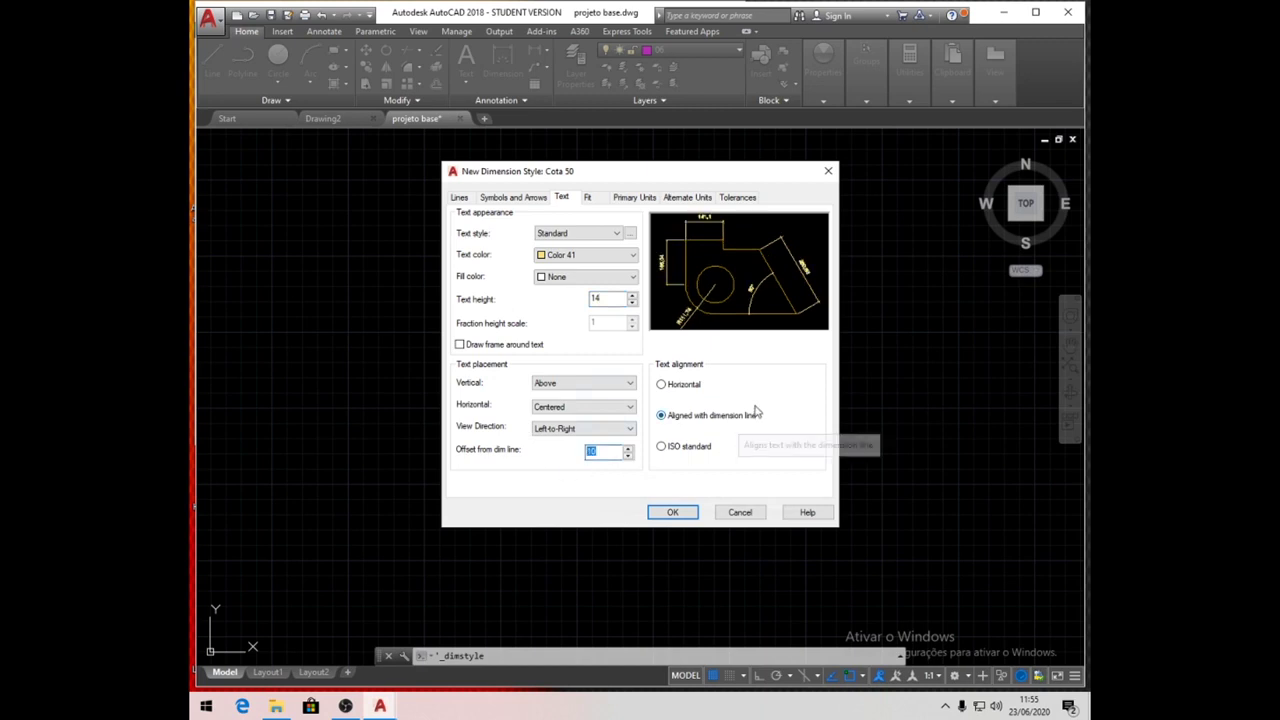
{"action": "type", "text": "6"}
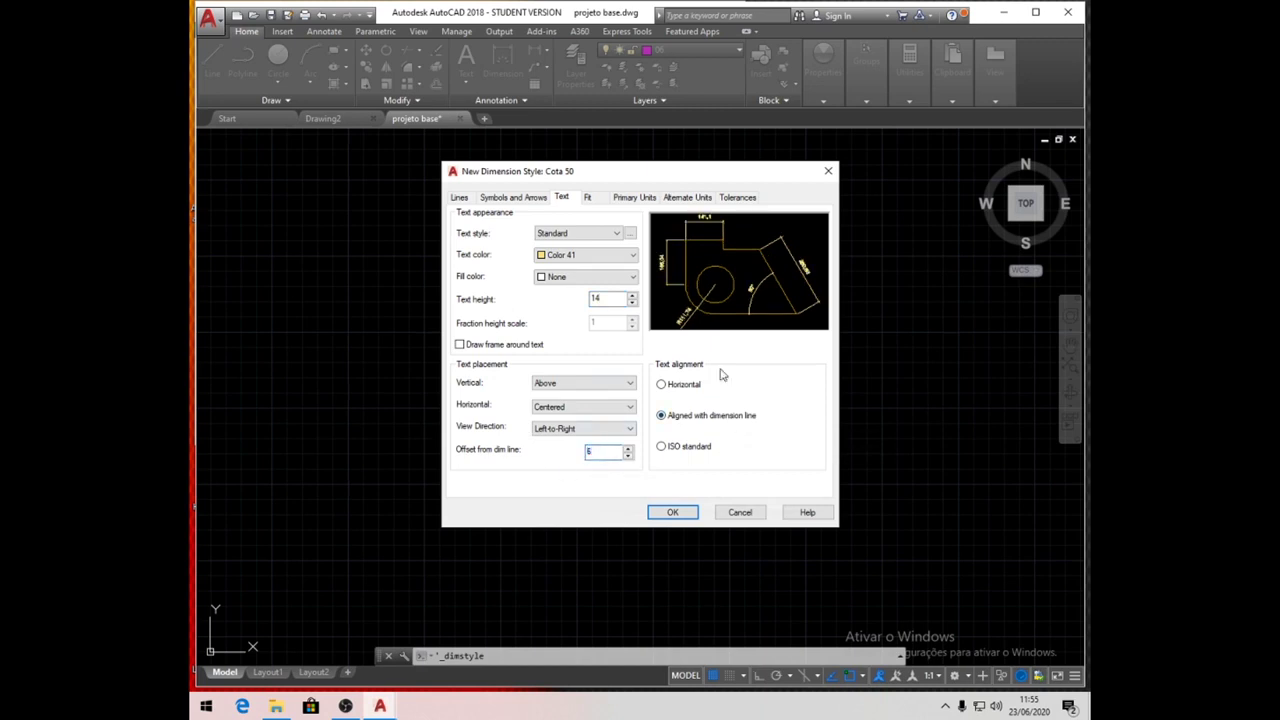
{"action": "left_click", "coordinate": [590, 199]}
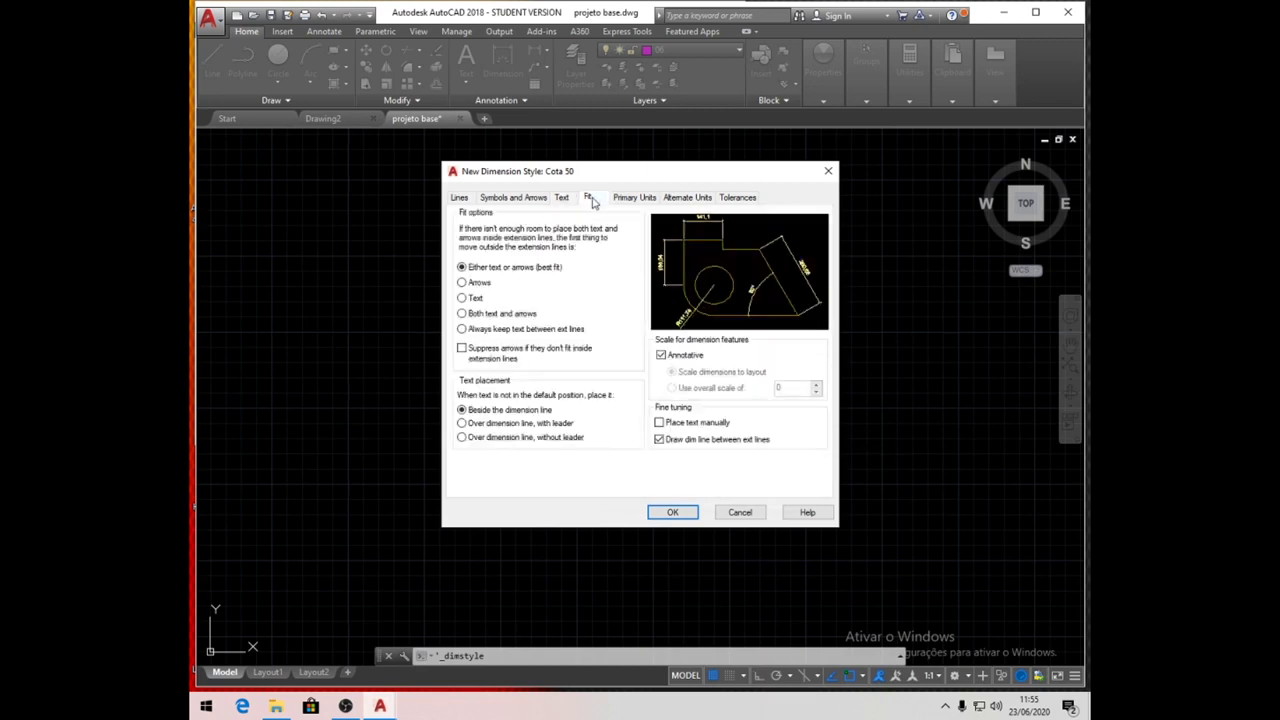
{"action": "left_click", "coordinate": [561, 198]}
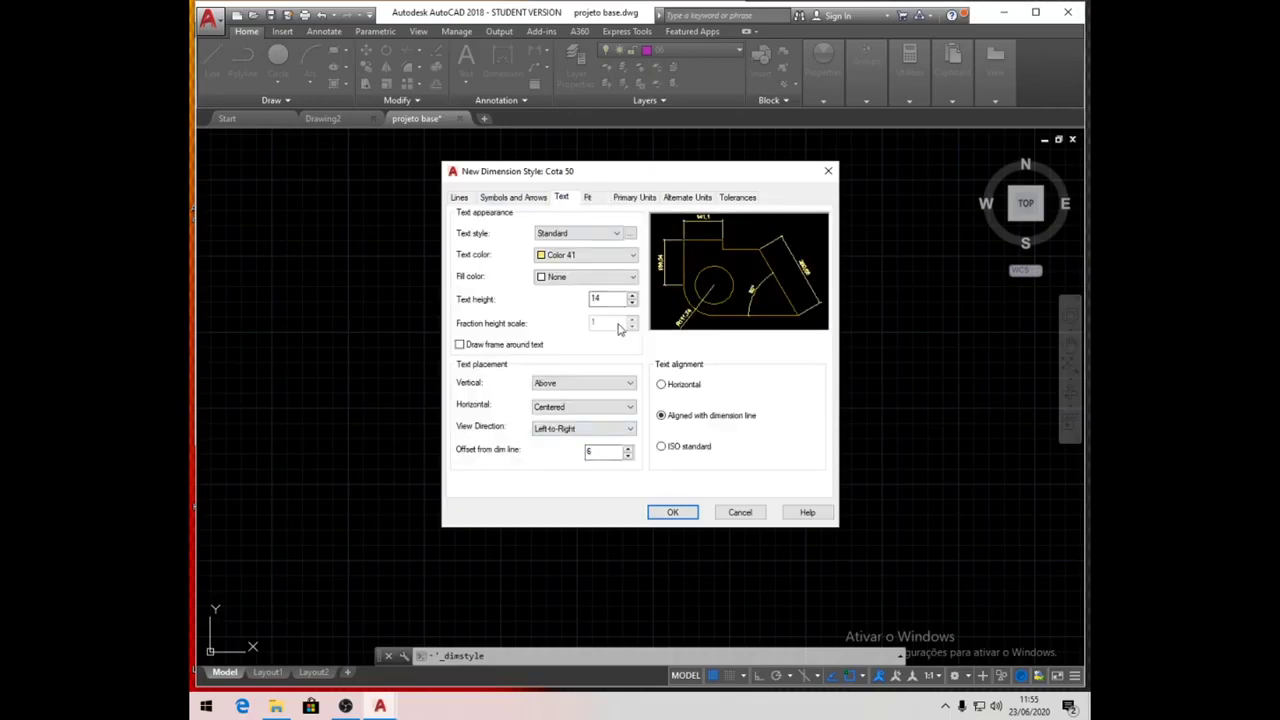
{"action": "left_click", "coordinate": [665, 511]}
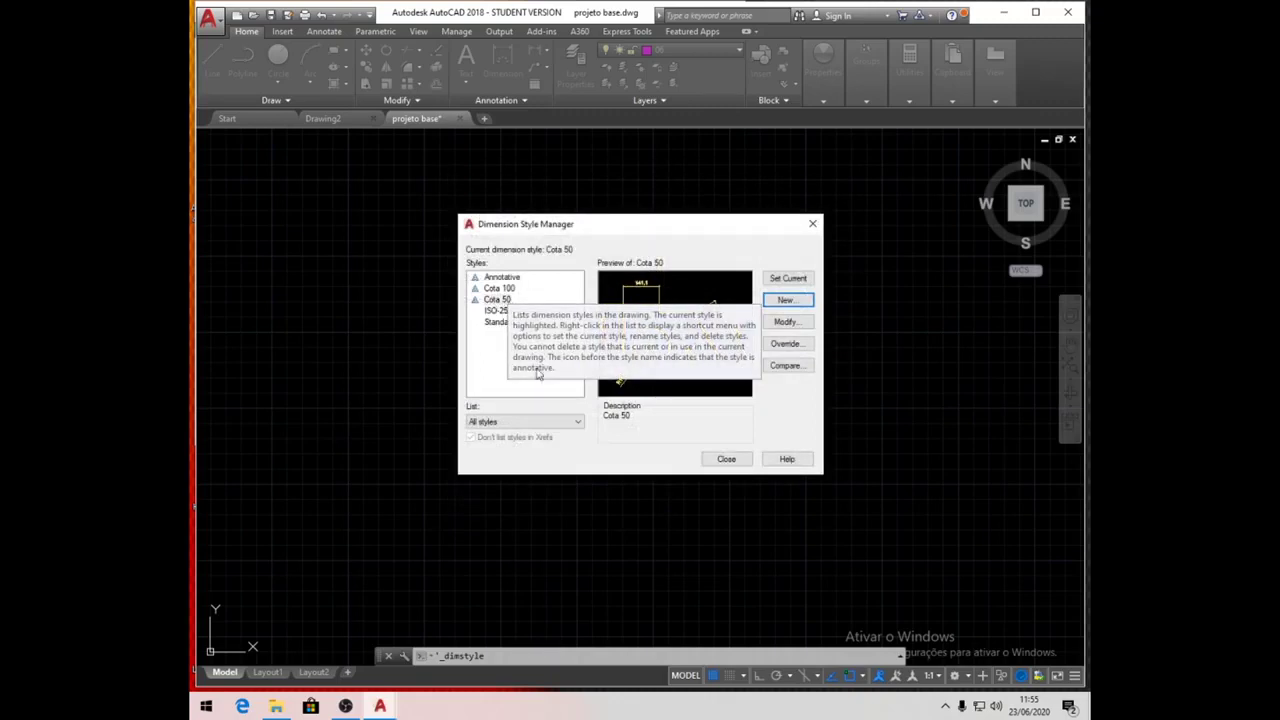
Create a new annotative dimension style named "Cota 200" based on Cota 50, for all dimensions, and continue to its settings
{"action": "left_click", "coordinate": [798, 299]}
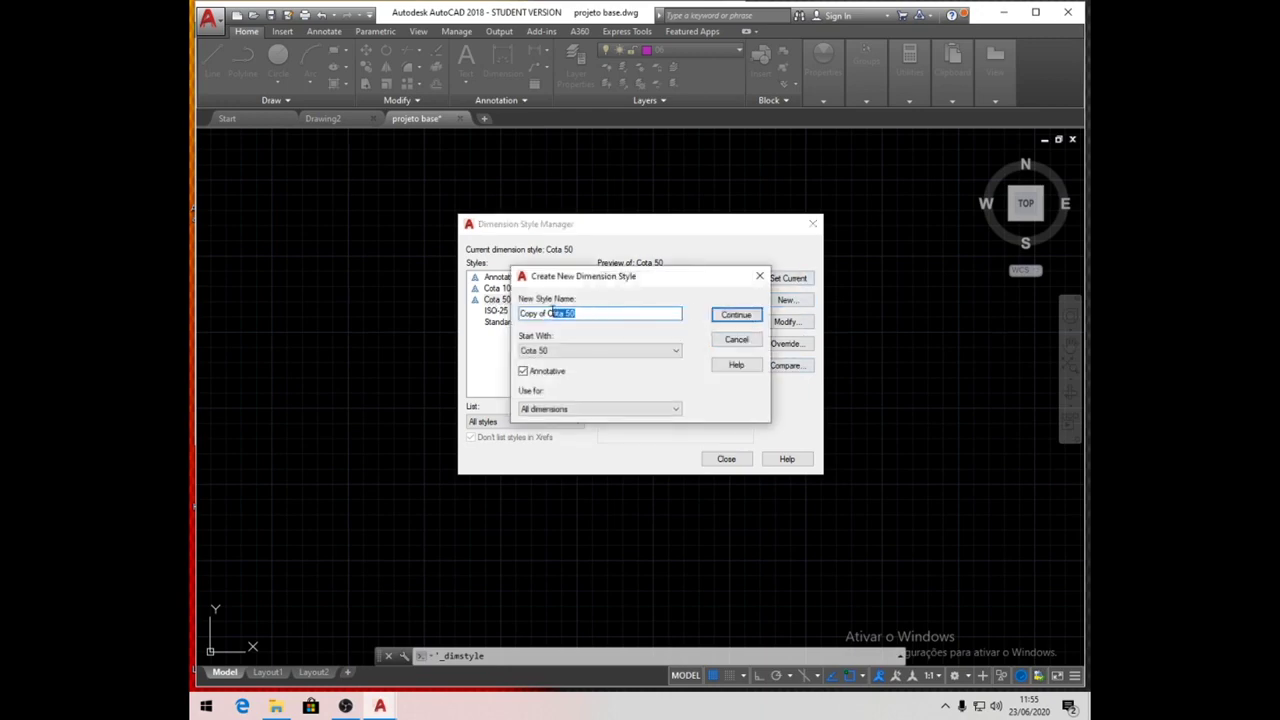
{"action": "left_click_drag", "start_coordinate": [547, 313], "coordinate": [503, 311]}
{"action": "key", "text": "BackSpace"}
{"action": "left_click_drag", "start_coordinate": [541, 313], "coordinate": [557, 313]}
{"action": "type", "text": "200"}
{"action": "left_click", "coordinate": [741, 315]}
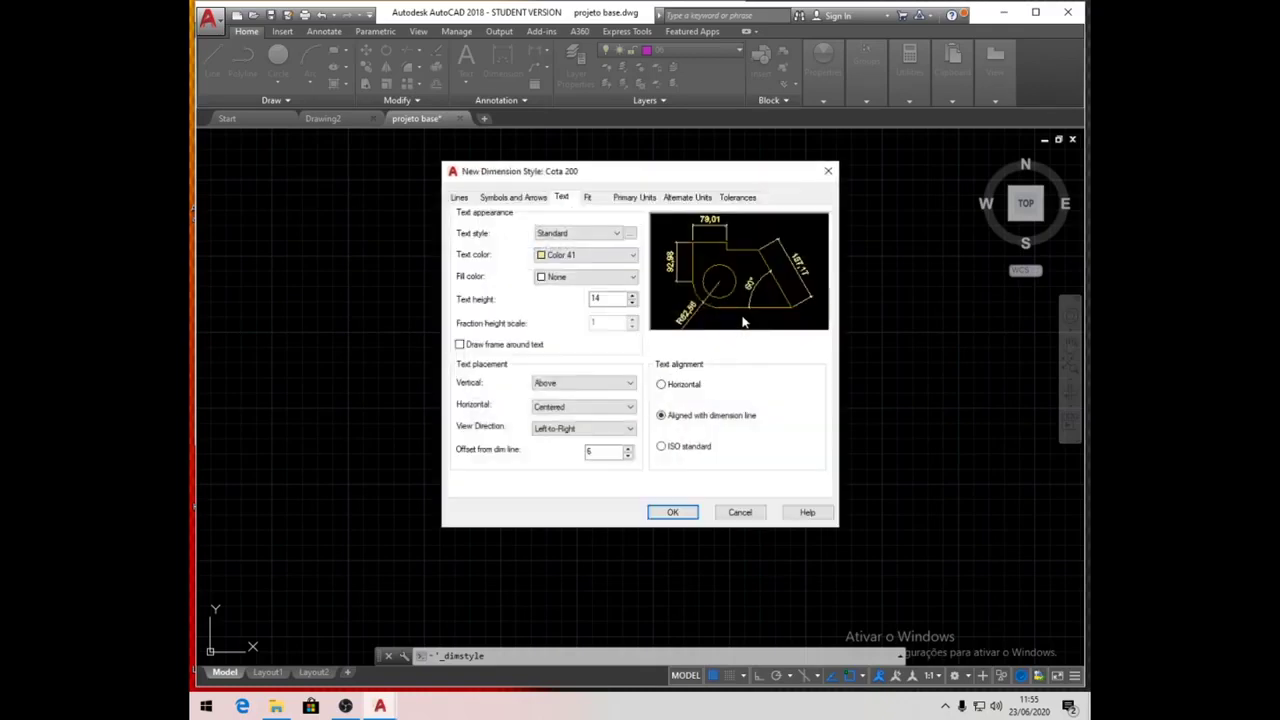
Set the baseline spacing, the extension beyond dimension lines and the offset from origin of Cota 200 to 16
{"action": "left_click", "coordinate": [459, 198]}
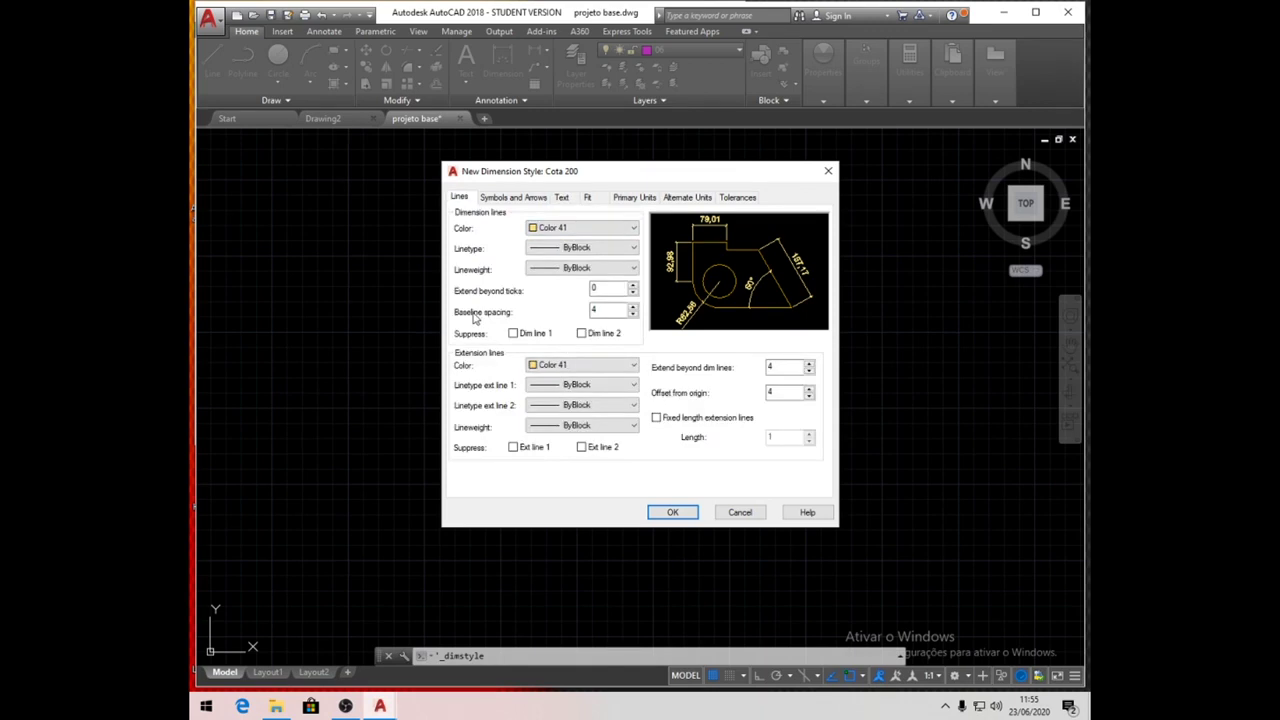
{"action": "double_click", "coordinate": [606, 311]}
{"action": "type", "text": "16"}
{"action": "double_click", "coordinate": [787, 367]}
{"action": "type", "text": "16"}
{"action": "double_click", "coordinate": [785, 392]}
{"action": "type", "text": "16"}
Set the arrow size, center mark size, break size and jog height factor of Cota 200 to 16
{"action": "left_click", "coordinate": [489, 198]}
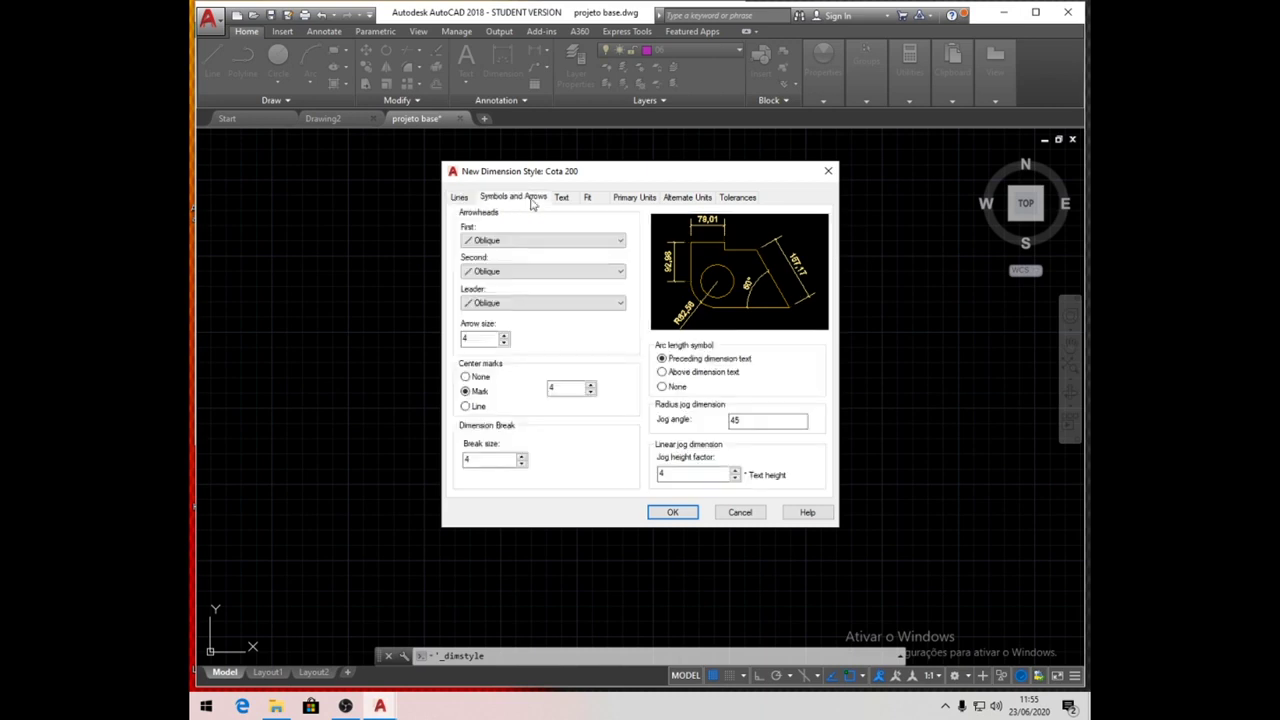
{"action": "double_click", "coordinate": [480, 339]}
{"action": "type", "text": "16"}
{"action": "key", "text": "Tab"}
{"action": "type", "text": "16"}
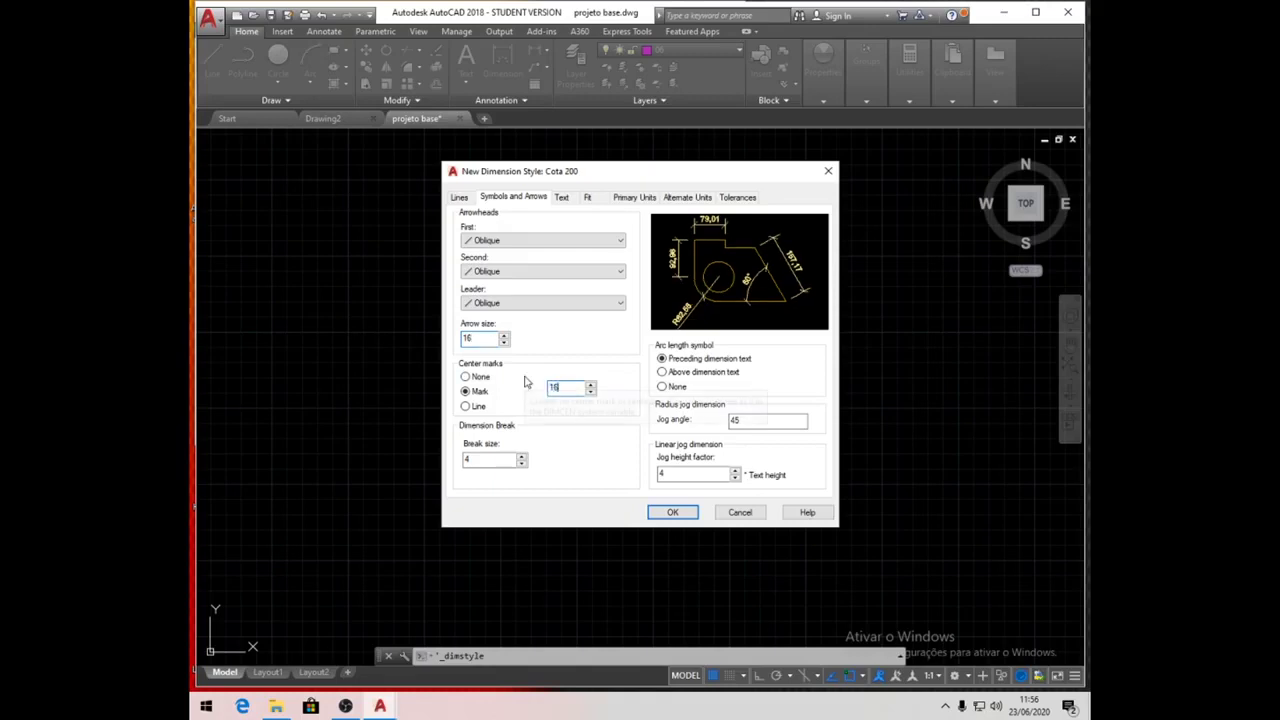
{"action": "key", "text": "Tab"}
{"action": "type", "text": "16"}
{"action": "left_click", "coordinate": [678, 475]}
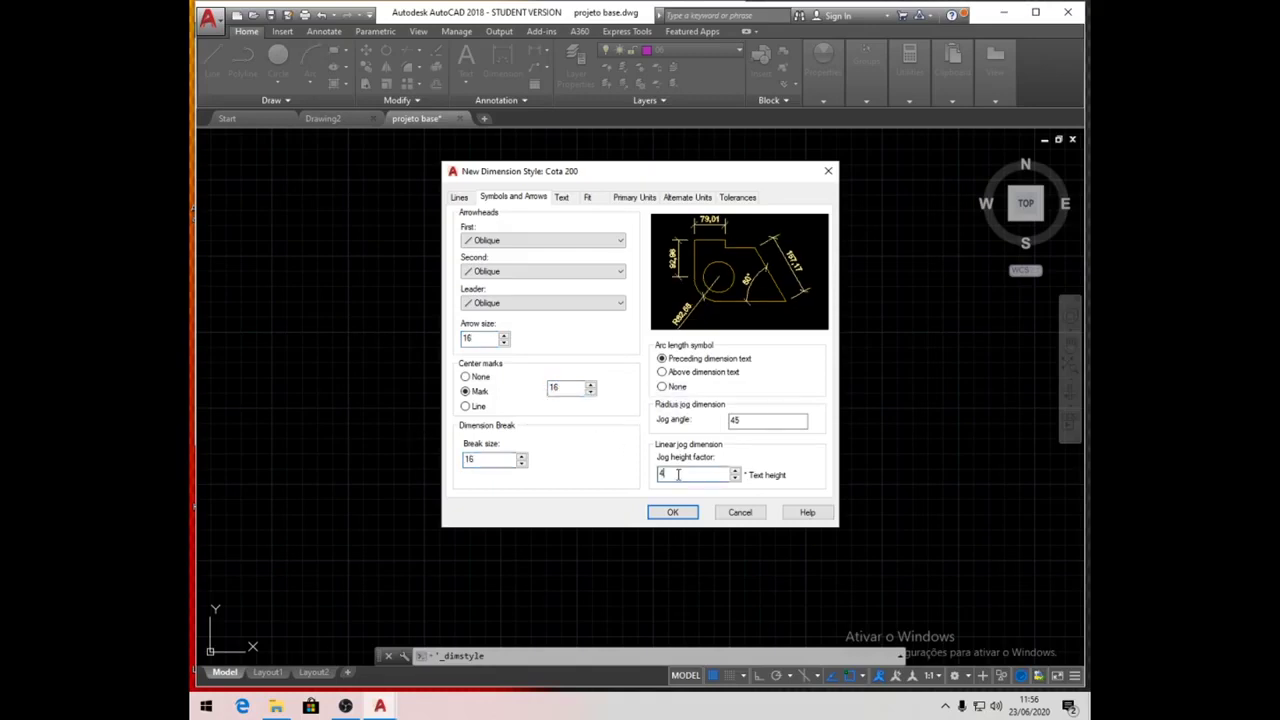
{"action": "double_click", "coordinate": [688, 475]}
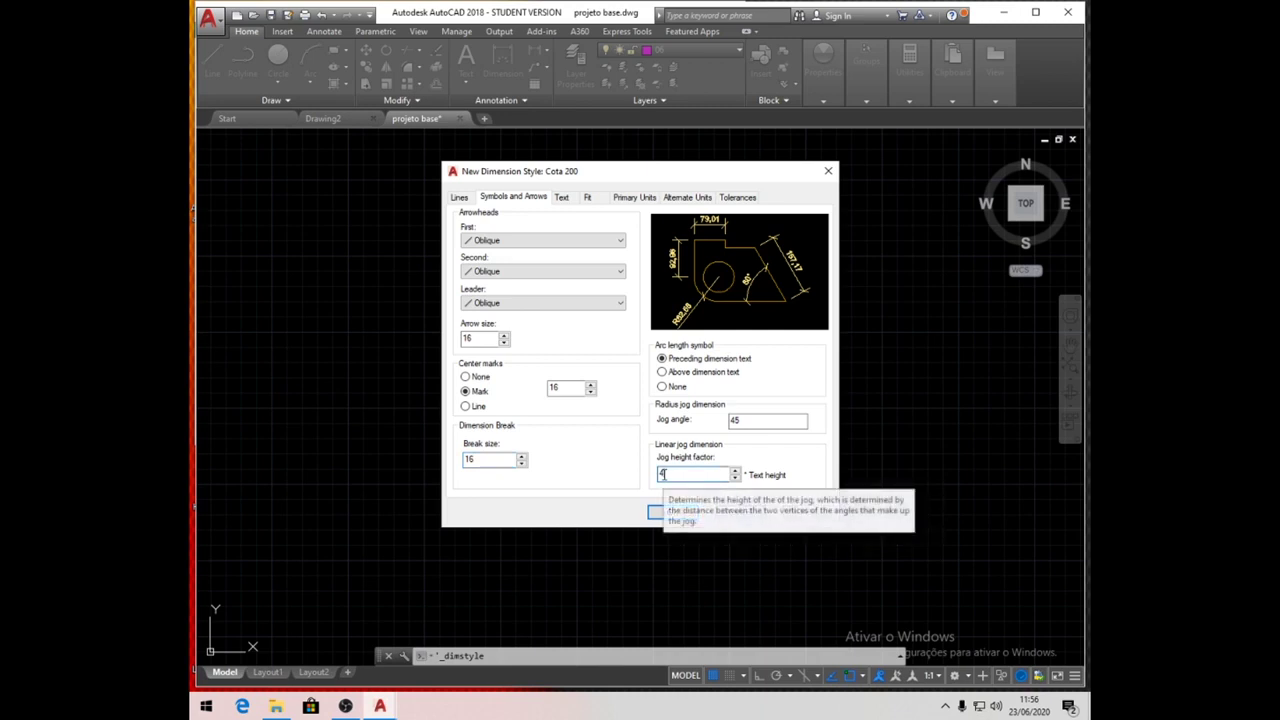
{"action": "type", "text": "16"}
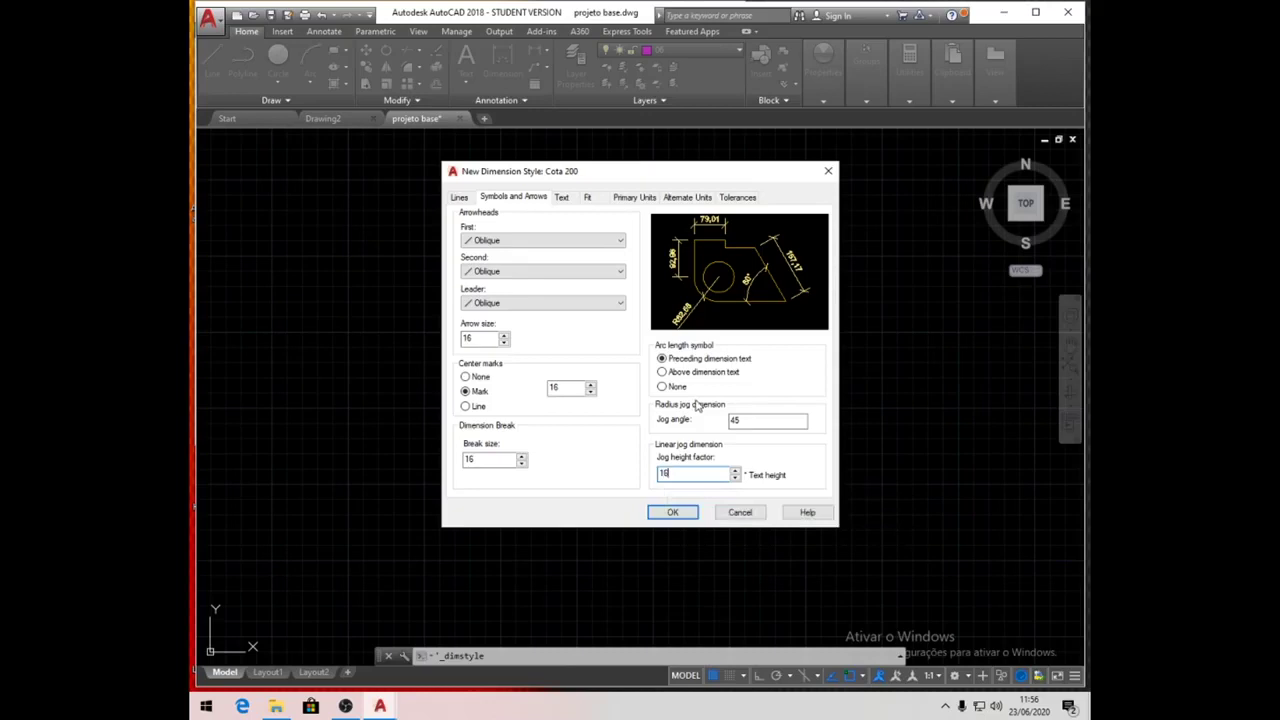
Set the text height of Cota 200 to 50 and its offset from the dimension line to 24
{"action": "left_click", "coordinate": [562, 197]}
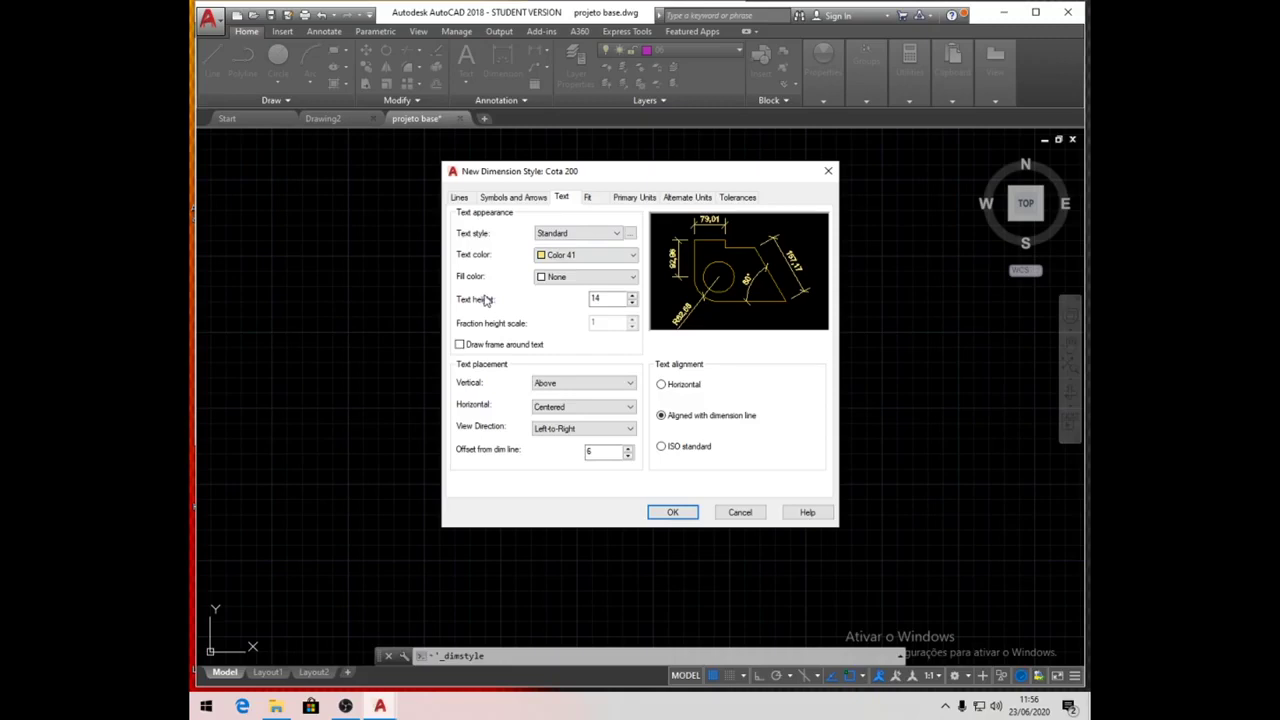
{"action": "double_click", "coordinate": [596, 299]}
{"action": "type", "text": "50"}
{"action": "left_click", "coordinate": [609, 451]}
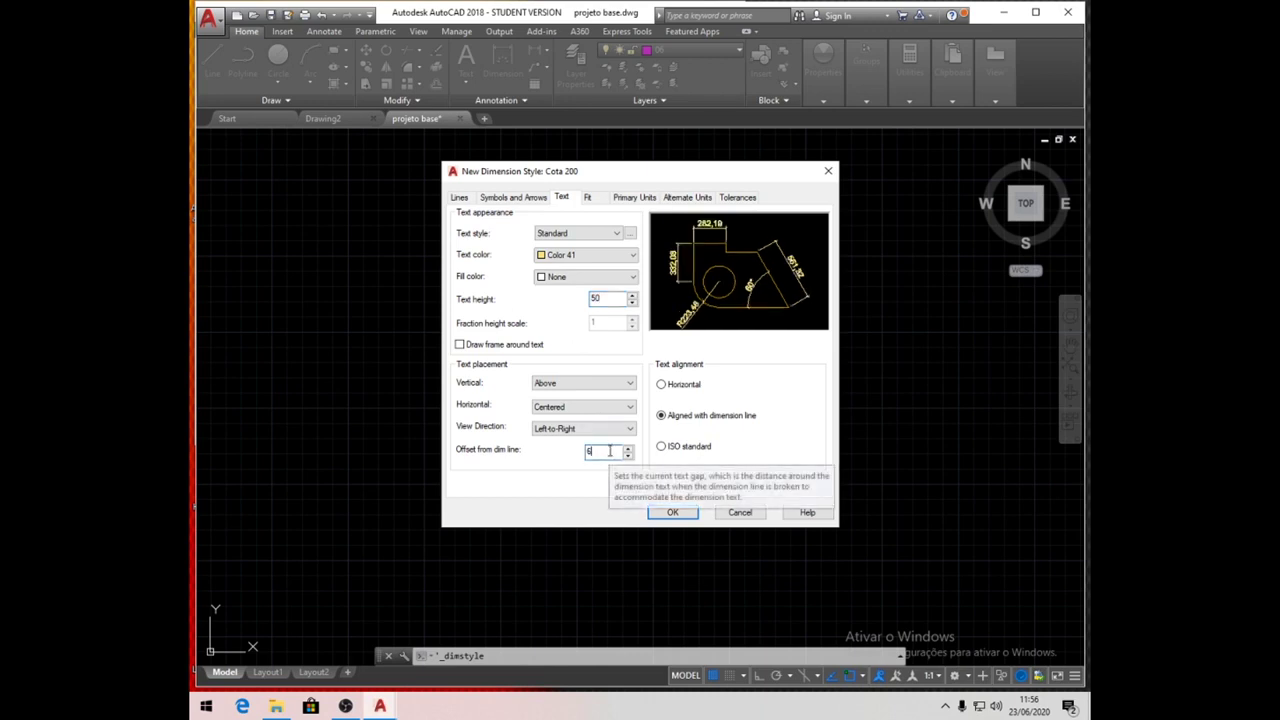
{"action": "left_click_drag", "start_coordinate": [609, 455], "coordinate": [535, 448]}
{"action": "type", "text": "24"}
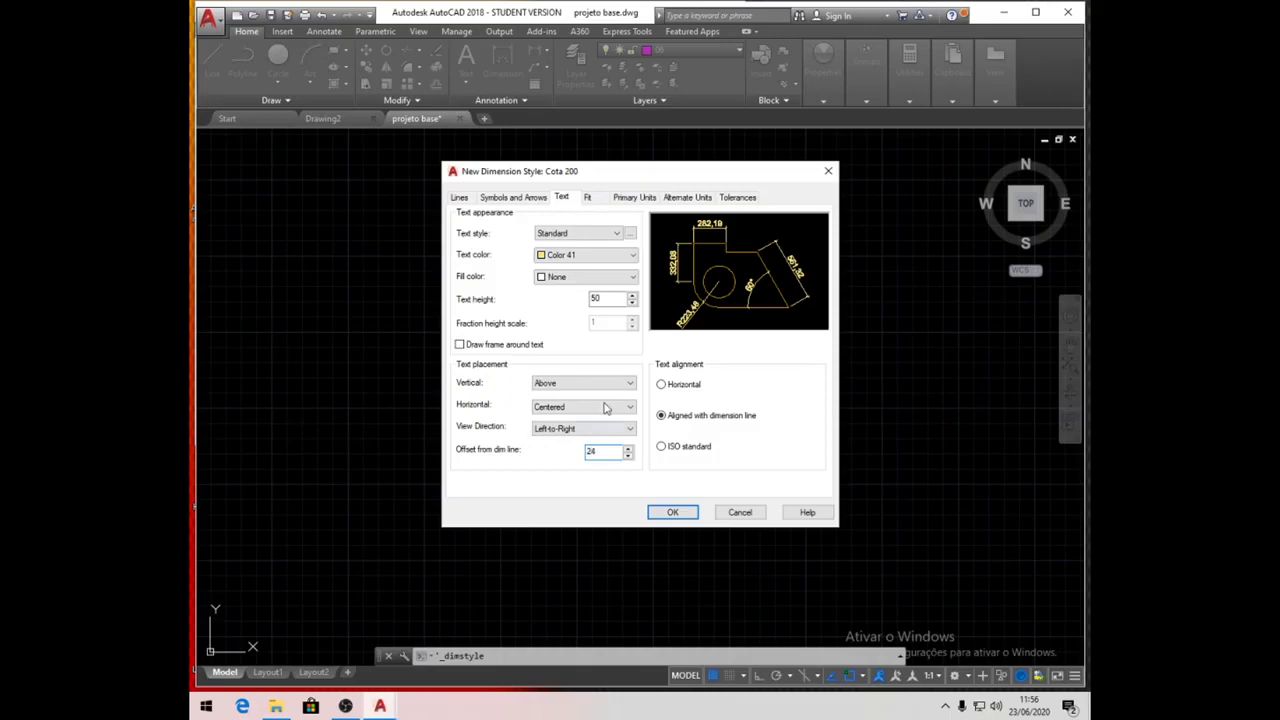
Review the fit, text, symbol and line settings of Cota 200, and accept the new style
{"action": "left_click", "coordinate": [597, 200]}
{"action": "left_click", "coordinate": [562, 199]}
{"action": "left_click", "coordinate": [514, 200]}
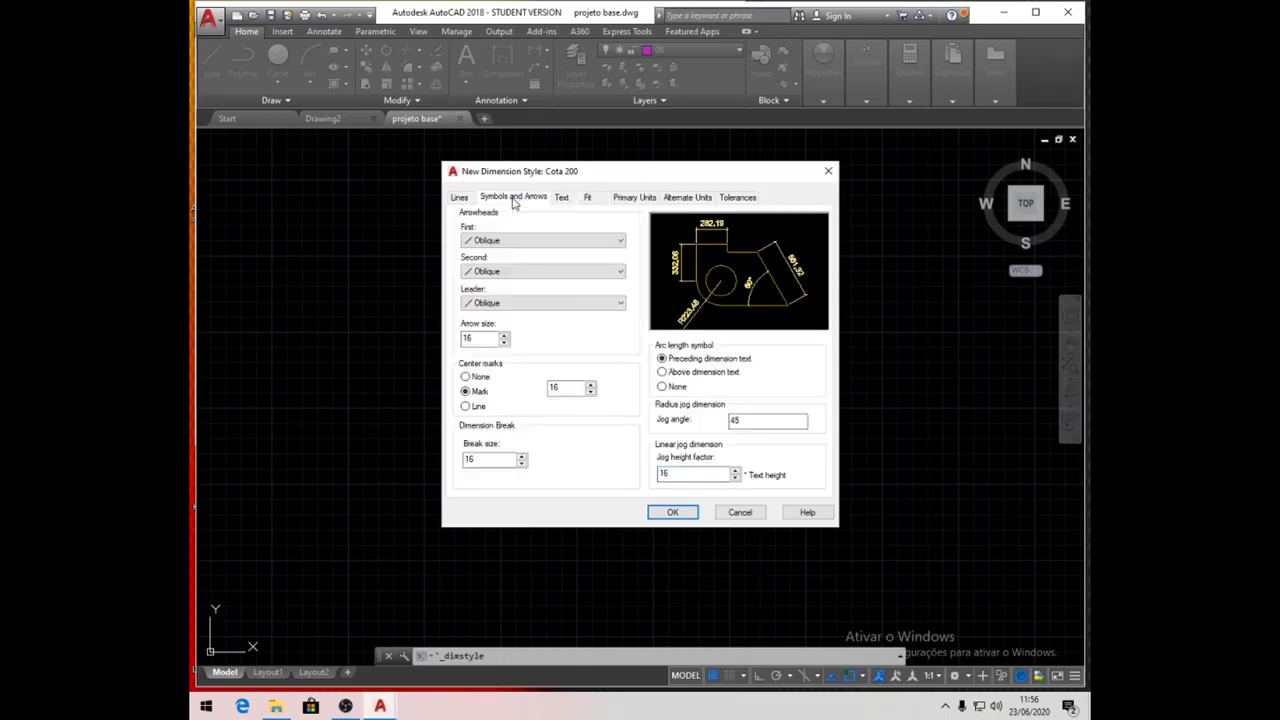
{"action": "left_click", "coordinate": [458, 202]}
{"action": "left_click", "coordinate": [516, 199]}
{"action": "left_click", "coordinate": [563, 199]}
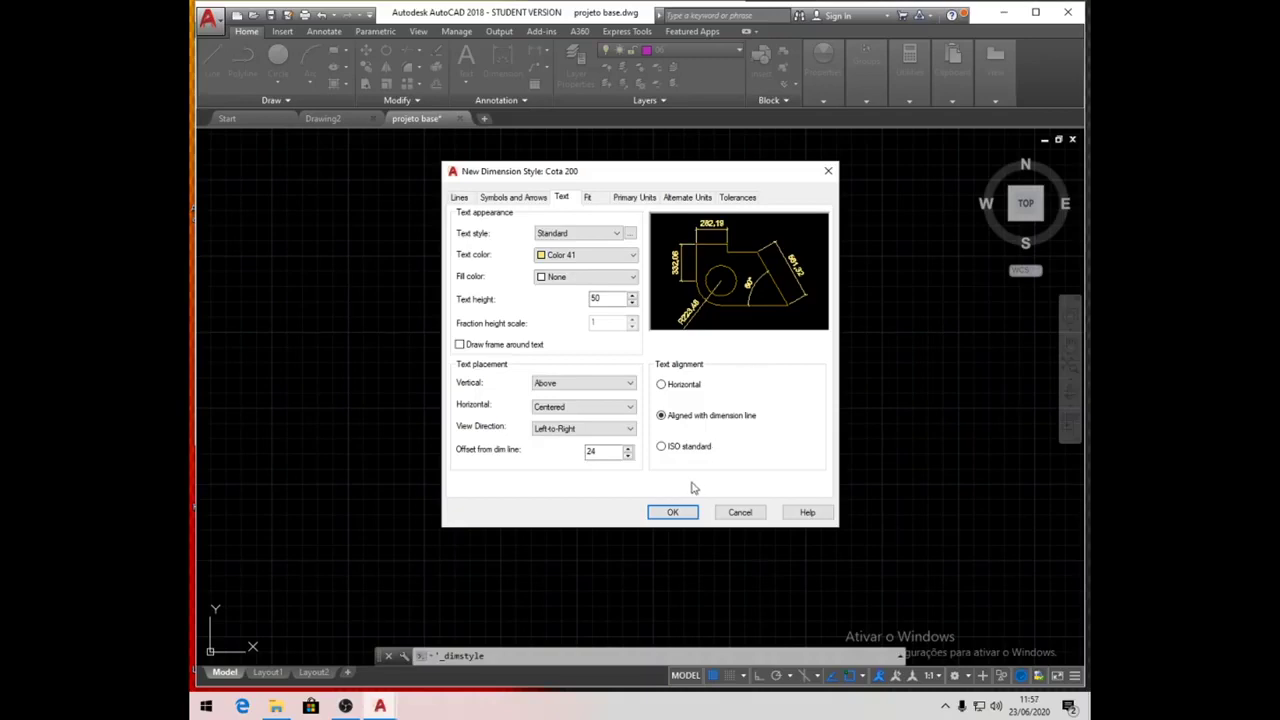
{"action": "left_click", "coordinate": [673, 513]}
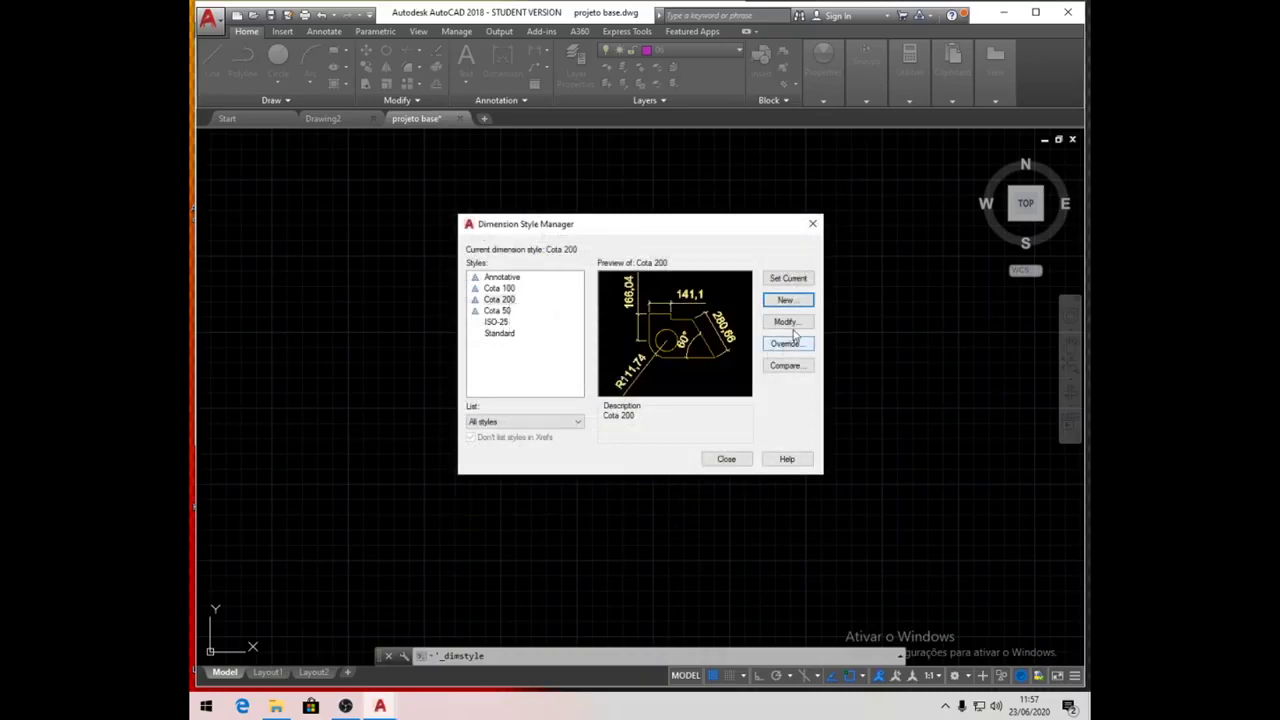
Create a new annotative dimension style named "Cota 500" based on Cota 200, for all dimensions, and continue to its settings
{"action": "left_click", "coordinate": [787, 300]}
{"action": "left_click_drag", "start_coordinate": [547, 313], "coordinate": [439, 313]}
{"action": "key", "text": "BackSpace"}
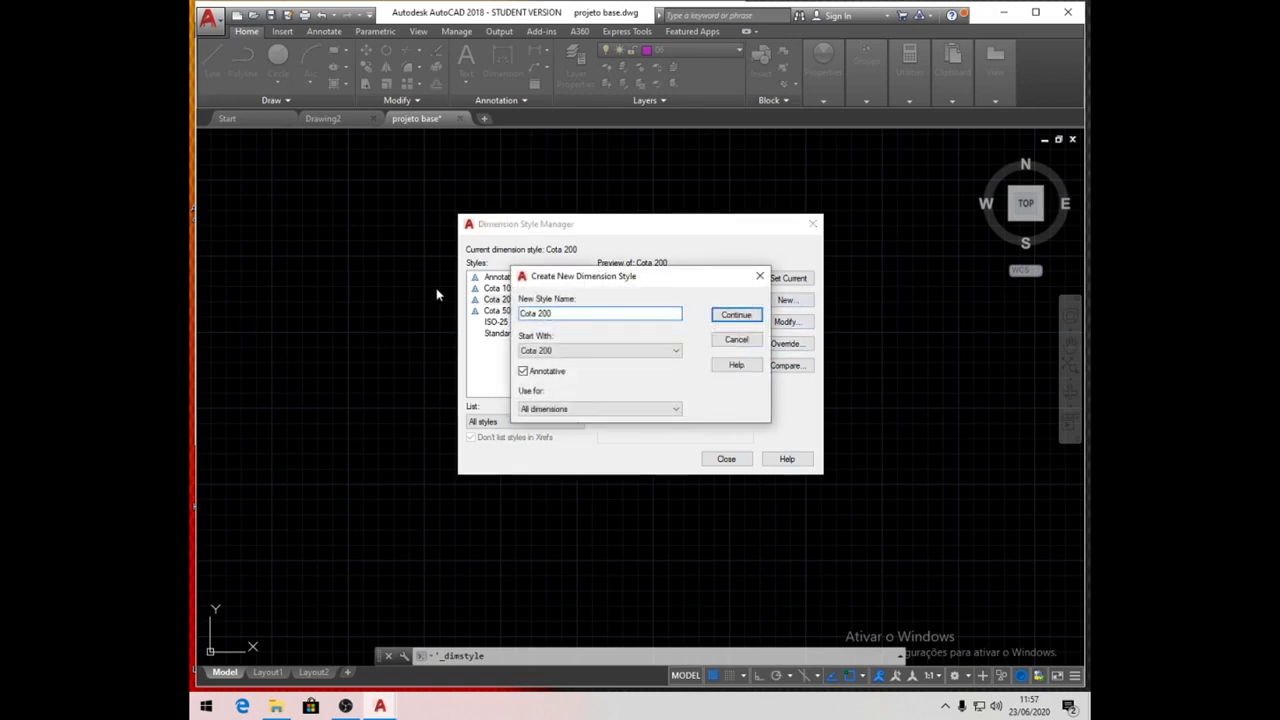
{"action": "left_click", "coordinate": [540, 313]}
{"action": "key", "text": "BackSpace"}
{"action": "type", "text": "5"}
{"action": "left_click", "coordinate": [738, 316]}
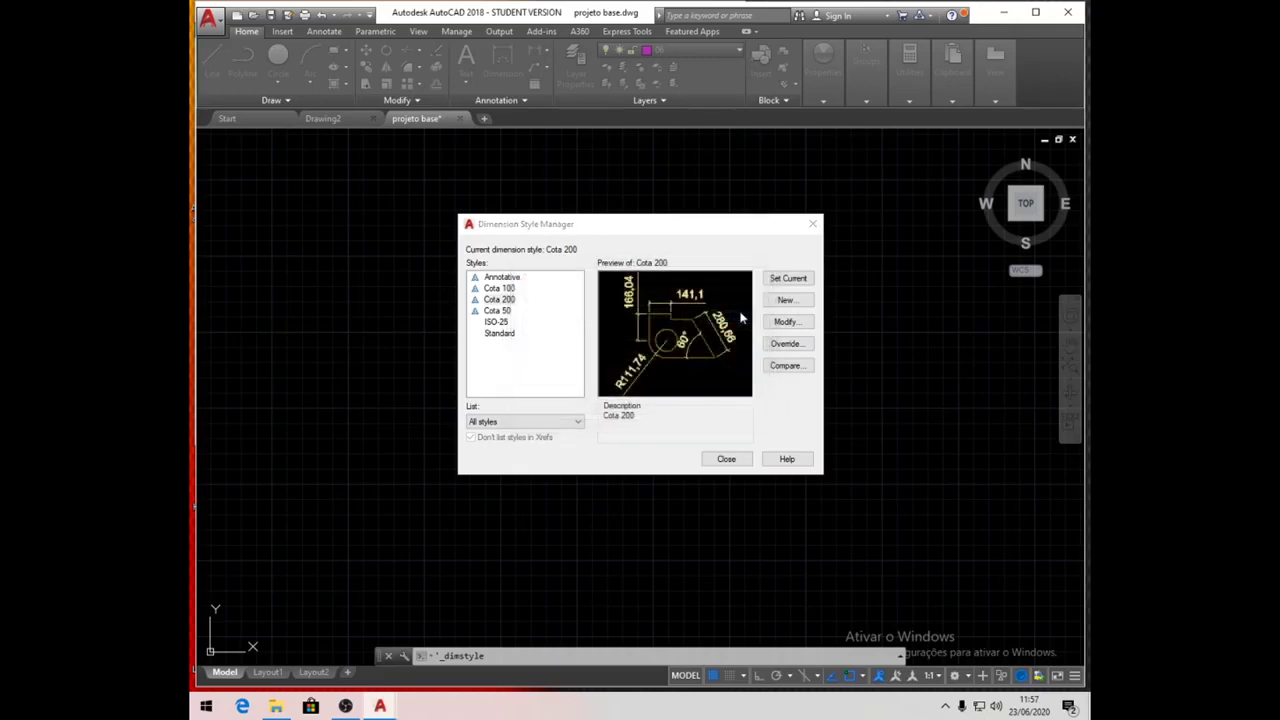
Set the baseline spacing, the extension beyond dimension lines and the offset from origin of Cota 500 to 40
{"action": "left_click", "coordinate": [561, 197]}
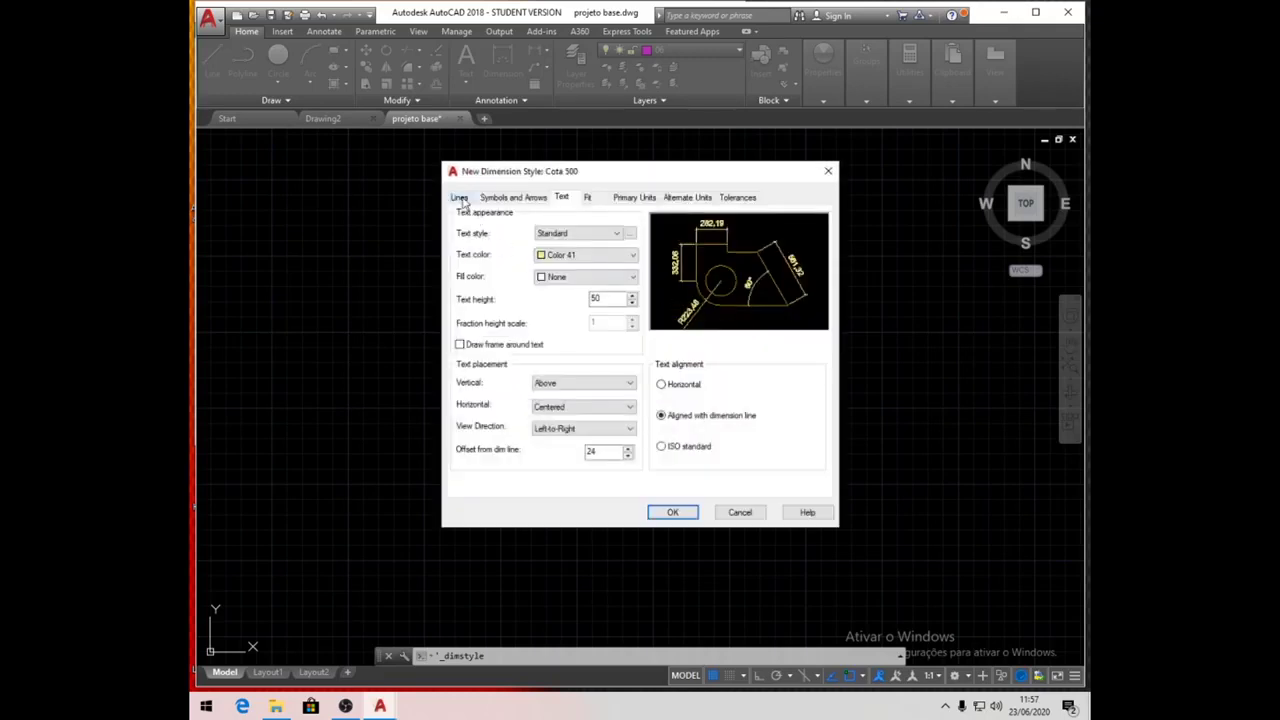
{"action": "left_click", "coordinate": [460, 198]}
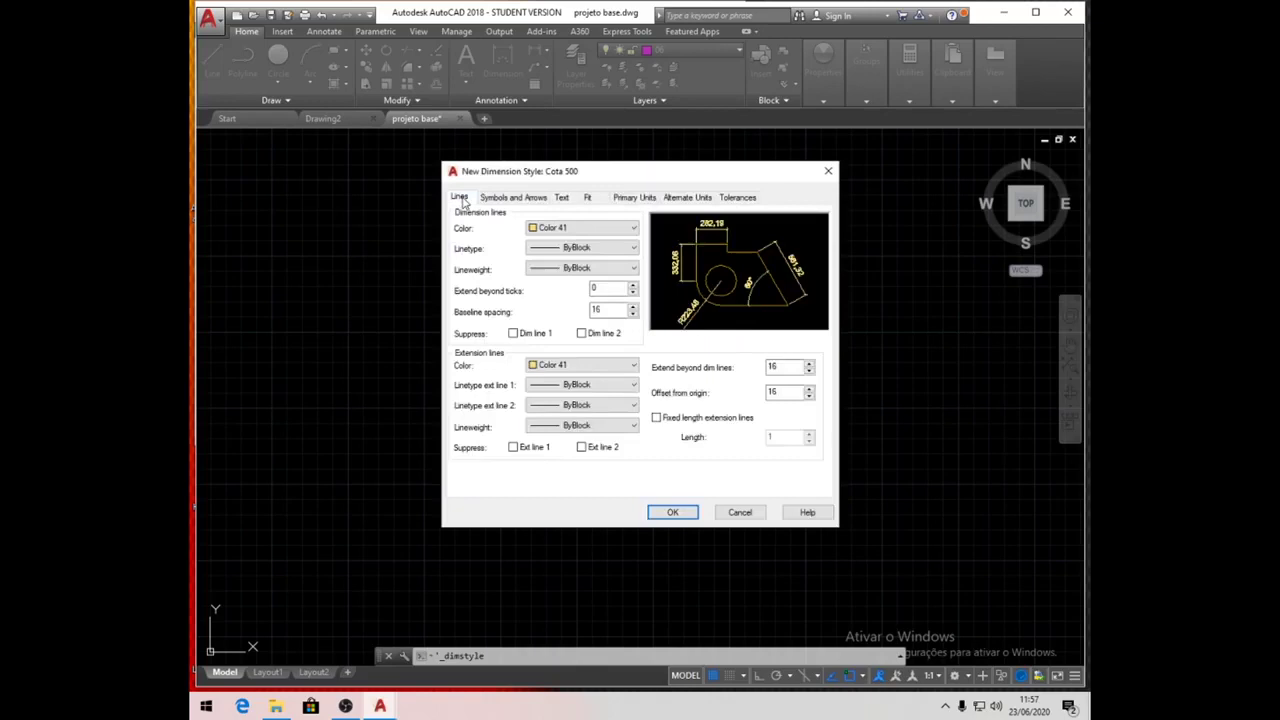
{"action": "double_click", "coordinate": [598, 310]}
{"action": "type", "text": "40"}
{"action": "double_click", "coordinate": [776, 366]}
{"action": "type", "text": "40"}
{"action": "double_click", "coordinate": [783, 391]}
{"action": "type", "text": "40"}
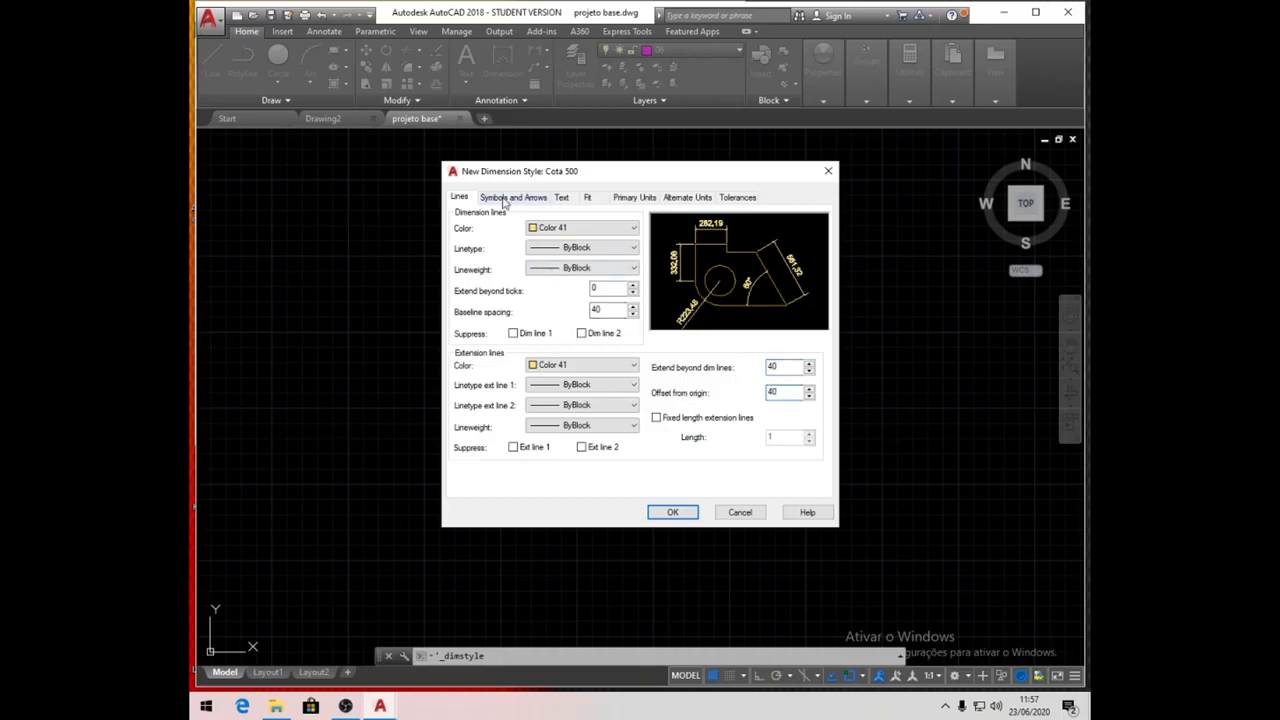
Set the arrow size, center mark size, break size and jog height factor of Cota 500 to 40
{"action": "left_click", "coordinate": [507, 198]}
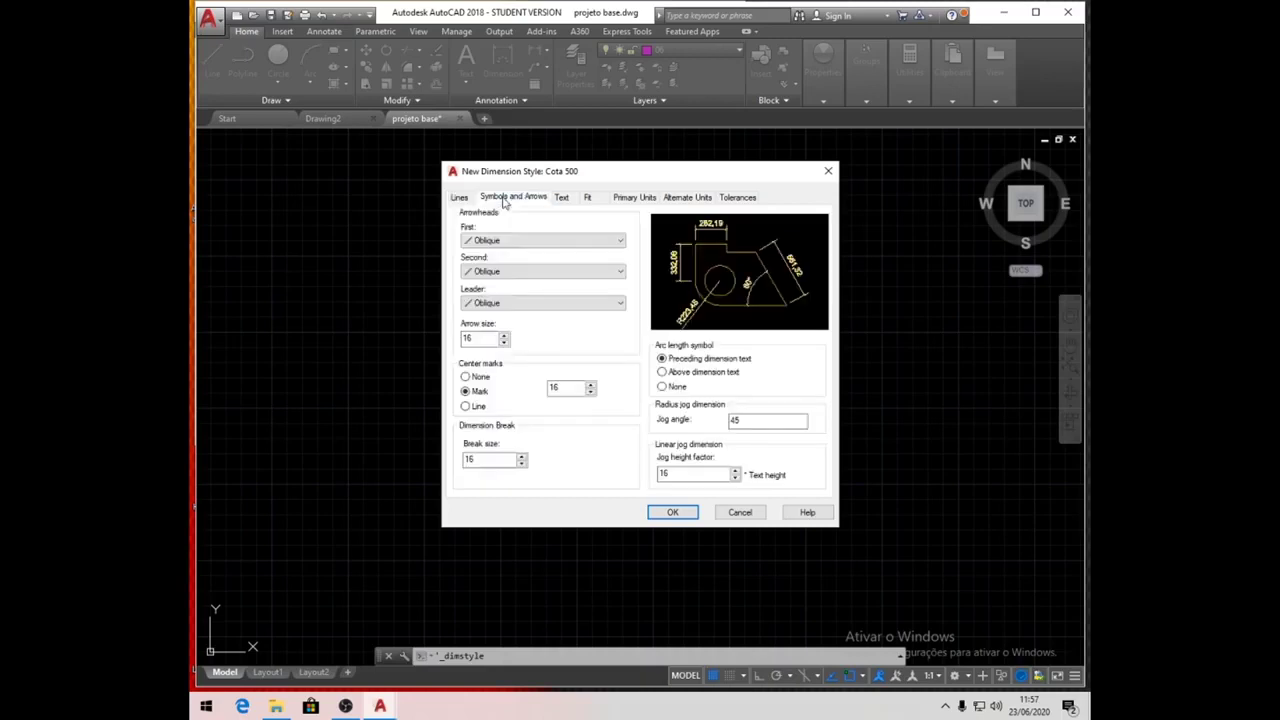
{"action": "double_click", "coordinate": [486, 340]}
{"action": "type", "text": "40"}
{"action": "double_click", "coordinate": [570, 389]}
{"action": "type", "text": "40"}
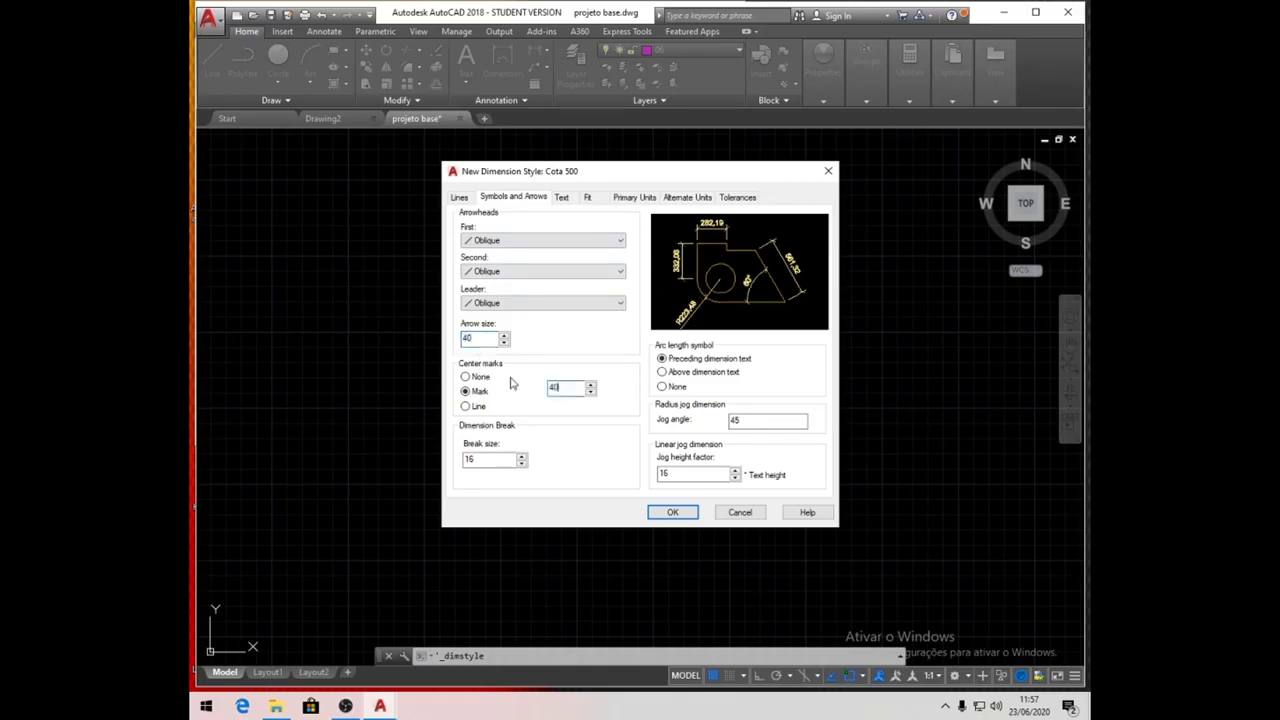
{"action": "double_click", "coordinate": [490, 459]}
{"action": "type", "text": "40"}
{"action": "double_click", "coordinate": [674, 473]}
{"action": "type", "text": "40"}
Set the text height of Cota 500 to 100 and its dimension line offset to 40, accept the style and close the style manager
{"action": "left_click", "coordinate": [562, 197]}
{"action": "double_click", "coordinate": [603, 297]}
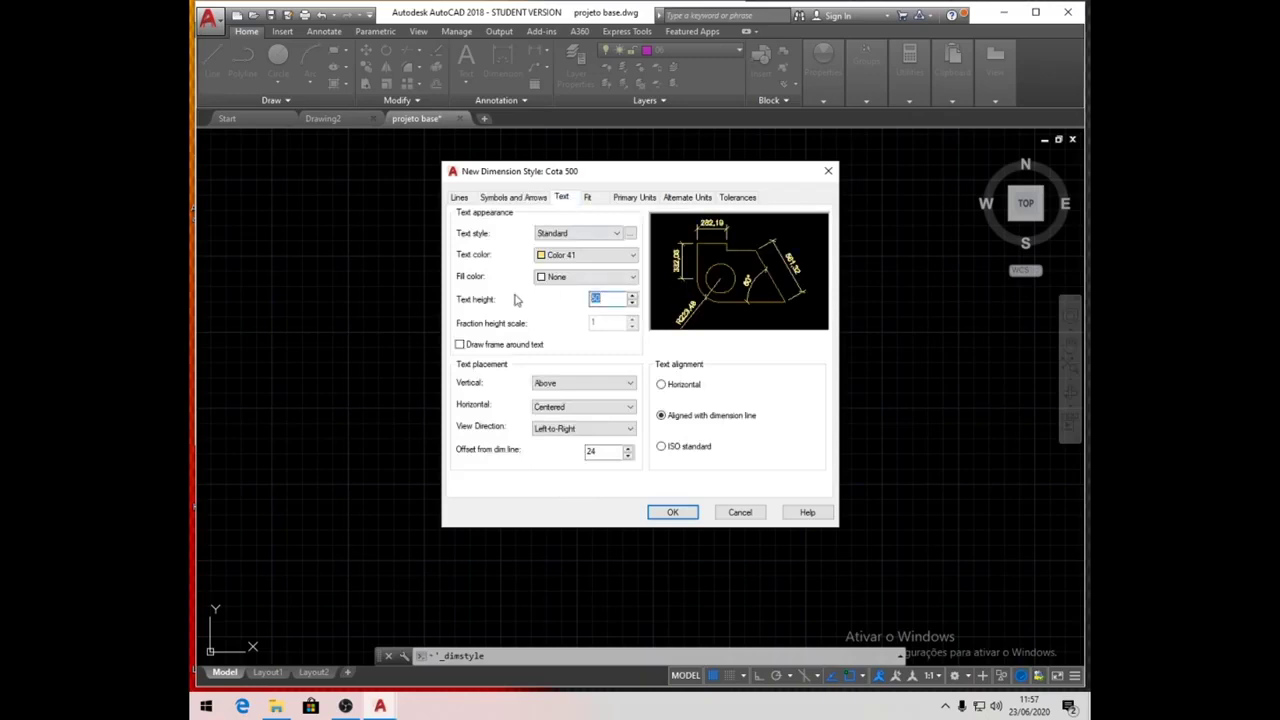
{"action": "type", "text": "100"}
{"action": "double_click", "coordinate": [590, 451]}
{"action": "type", "text": "40"}
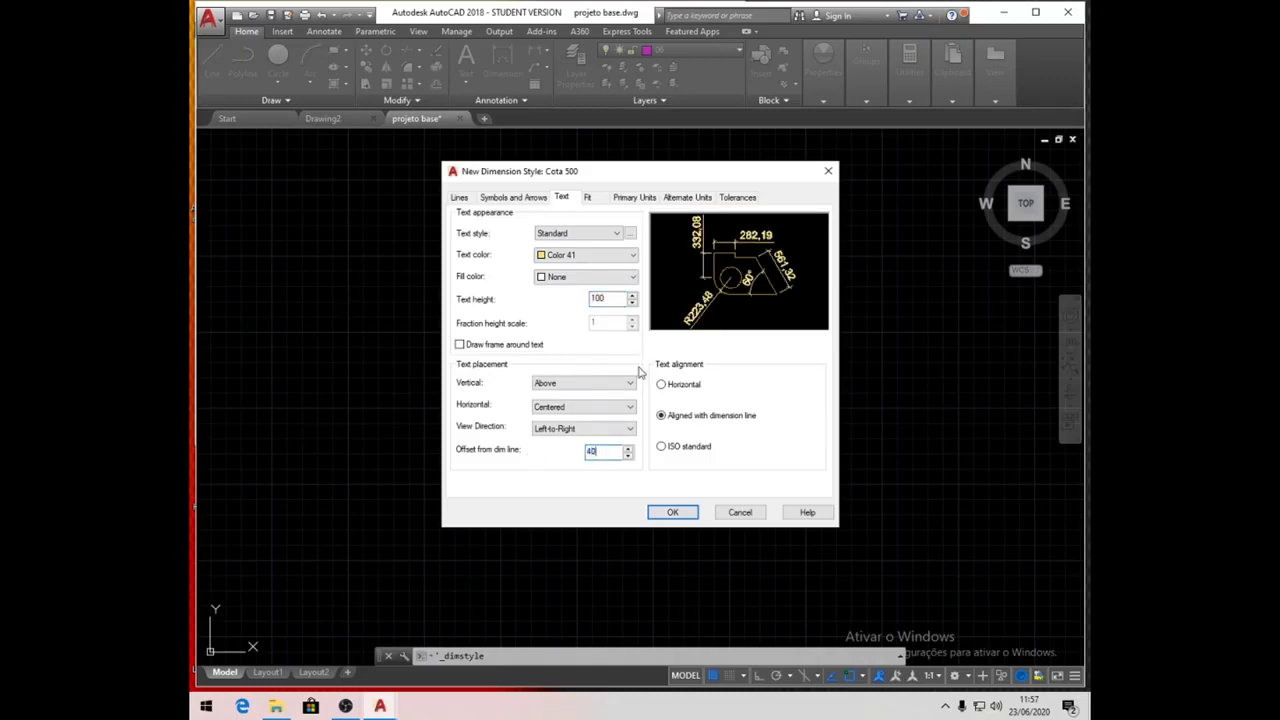
{"action": "left_click", "coordinate": [596, 198]}
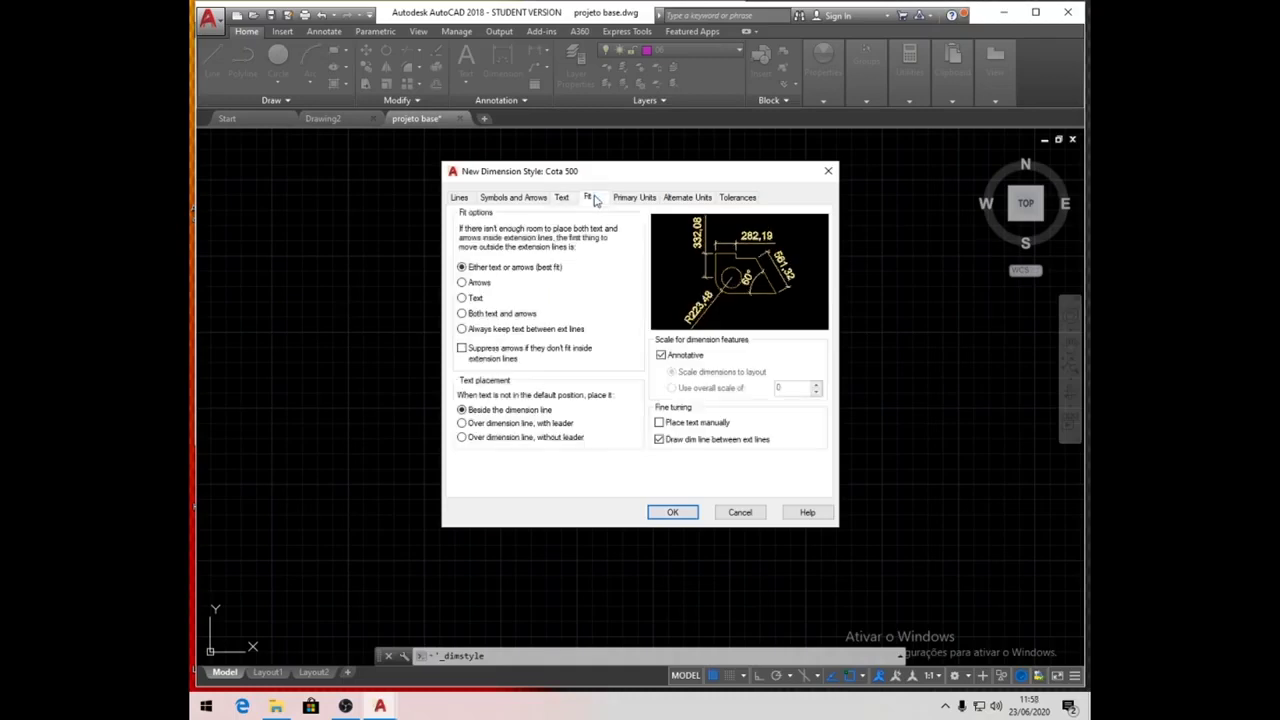
{"action": "left_click", "coordinate": [568, 198]}
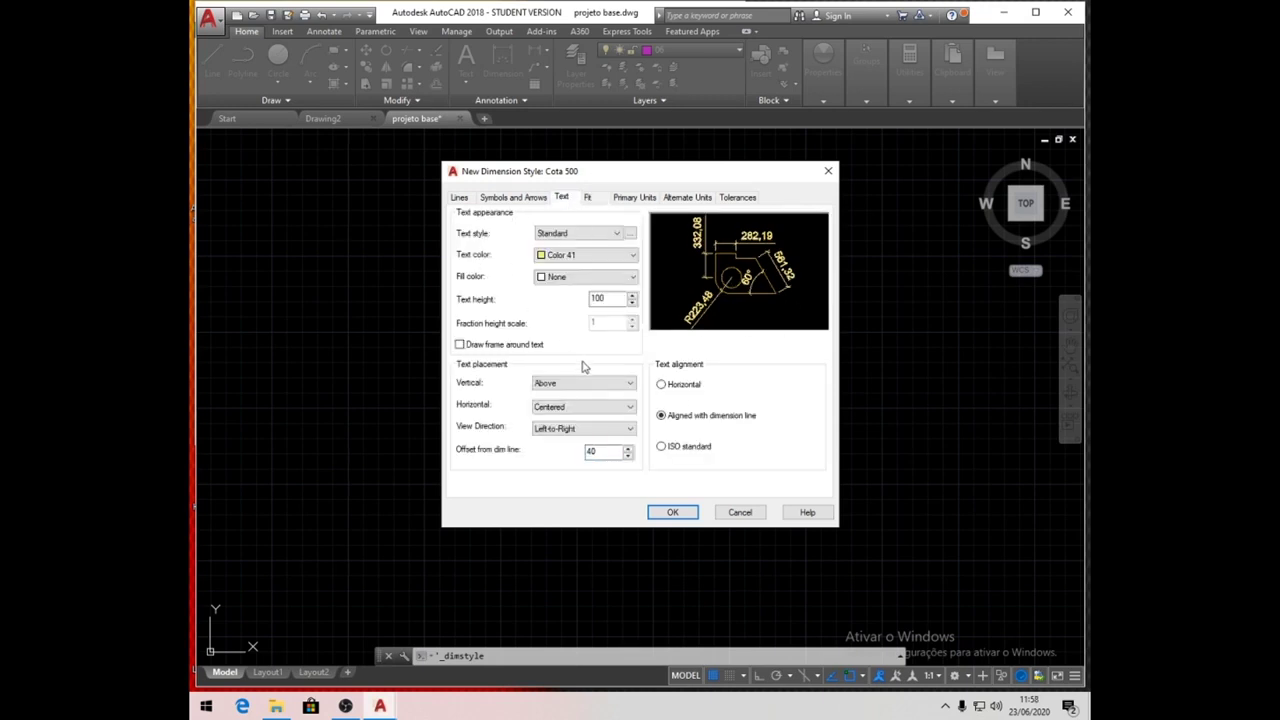
{"action": "left_click", "coordinate": [658, 514]}
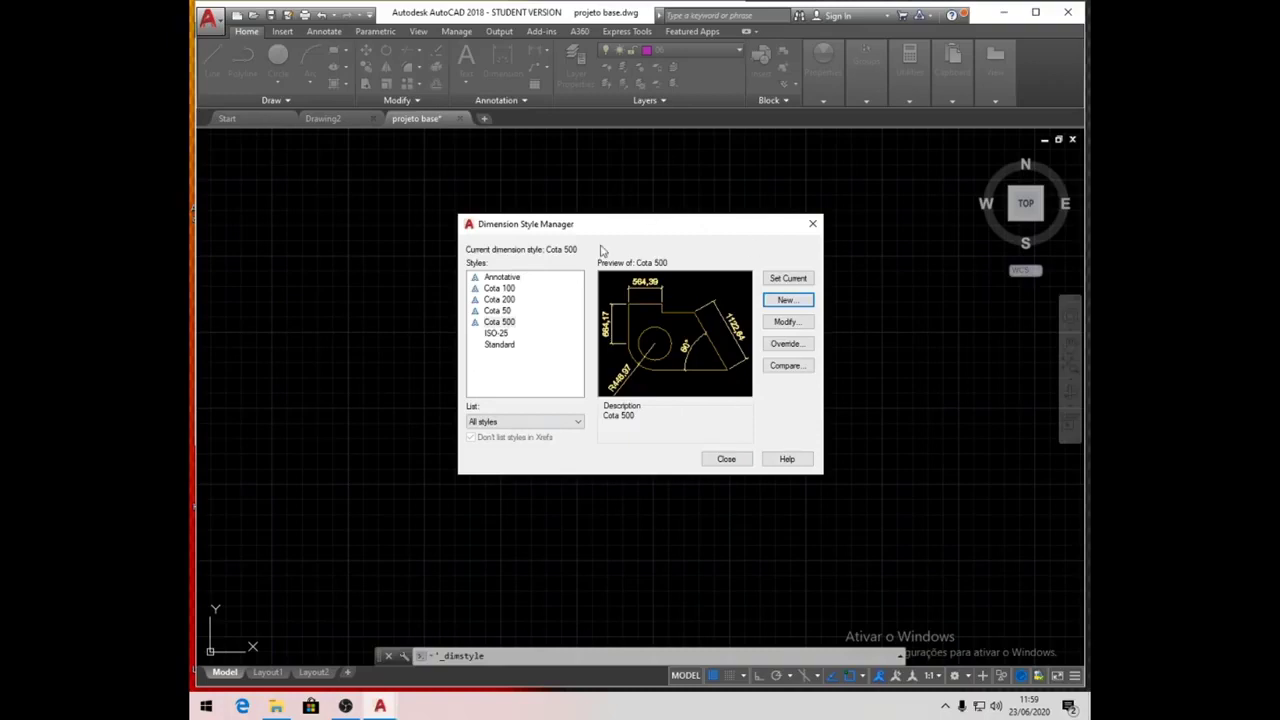
{"action": "left_click", "coordinate": [724, 459]}
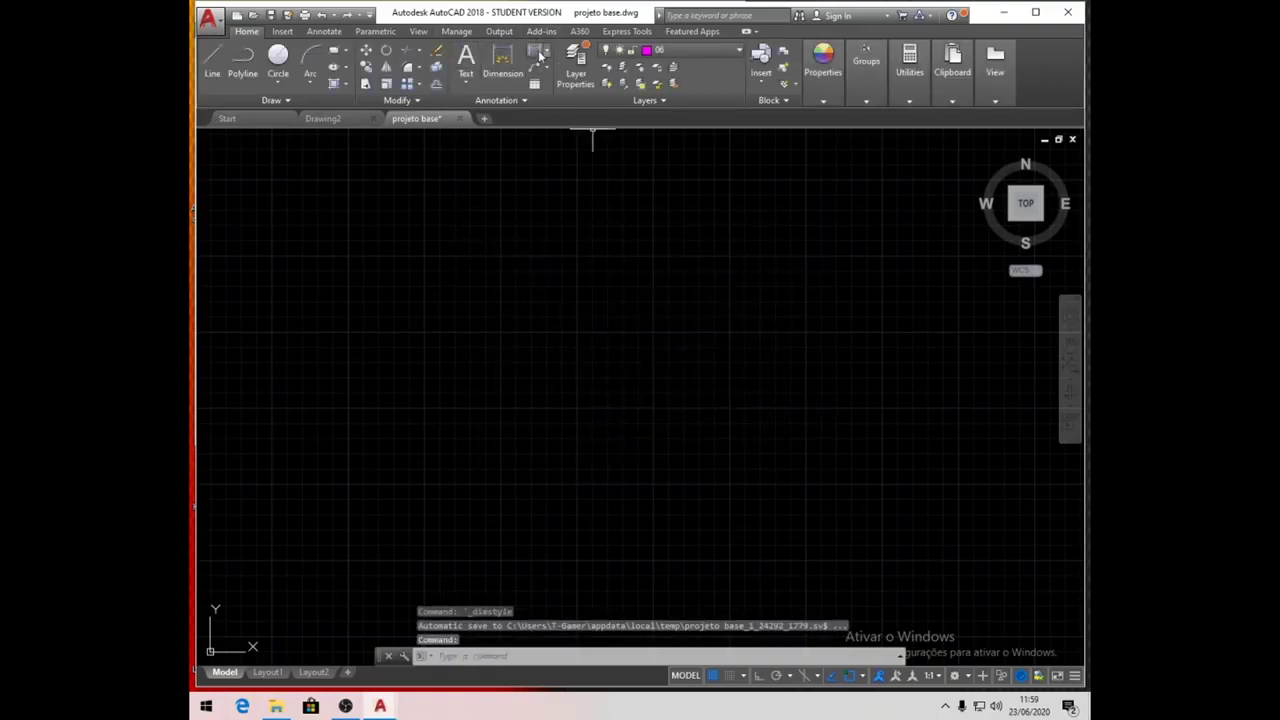
Draw a single horizontal line across the middle of the empty model space
{"action": "left_click", "coordinate": [214, 64]}
{"action": "left_click", "coordinate": [410, 336]}
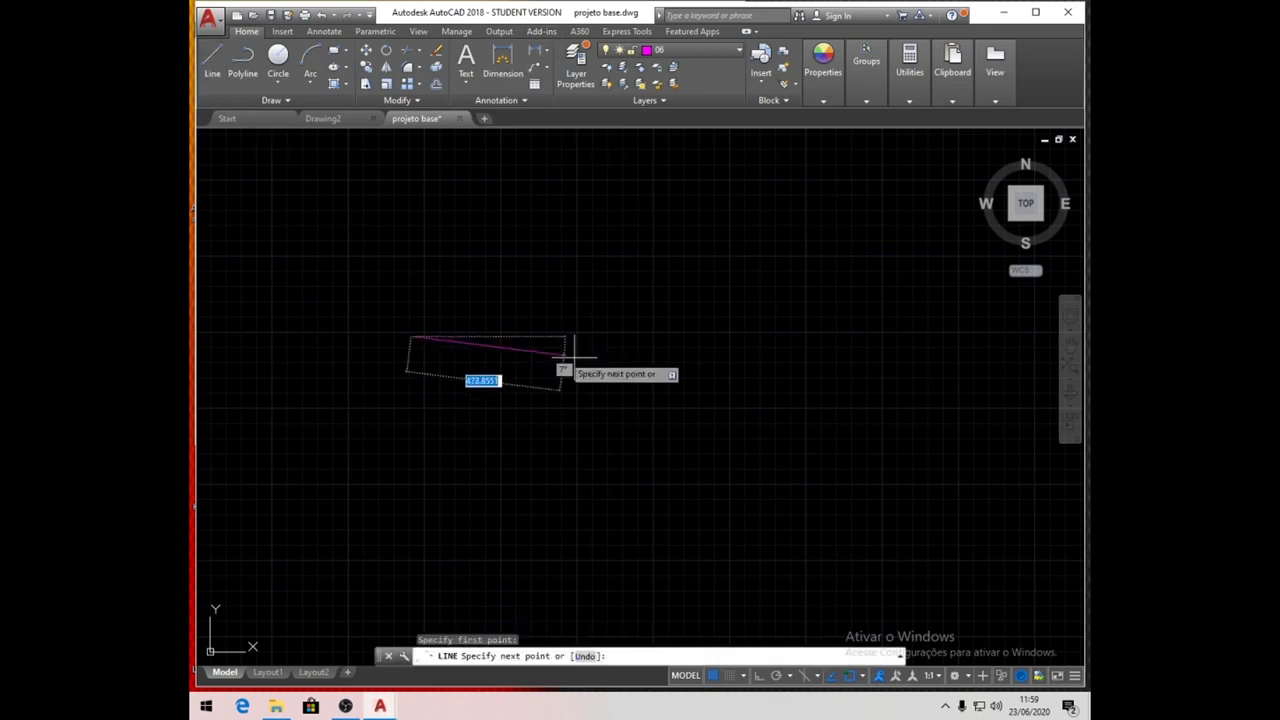
{"action": "left_click", "coordinate": [803, 336]}
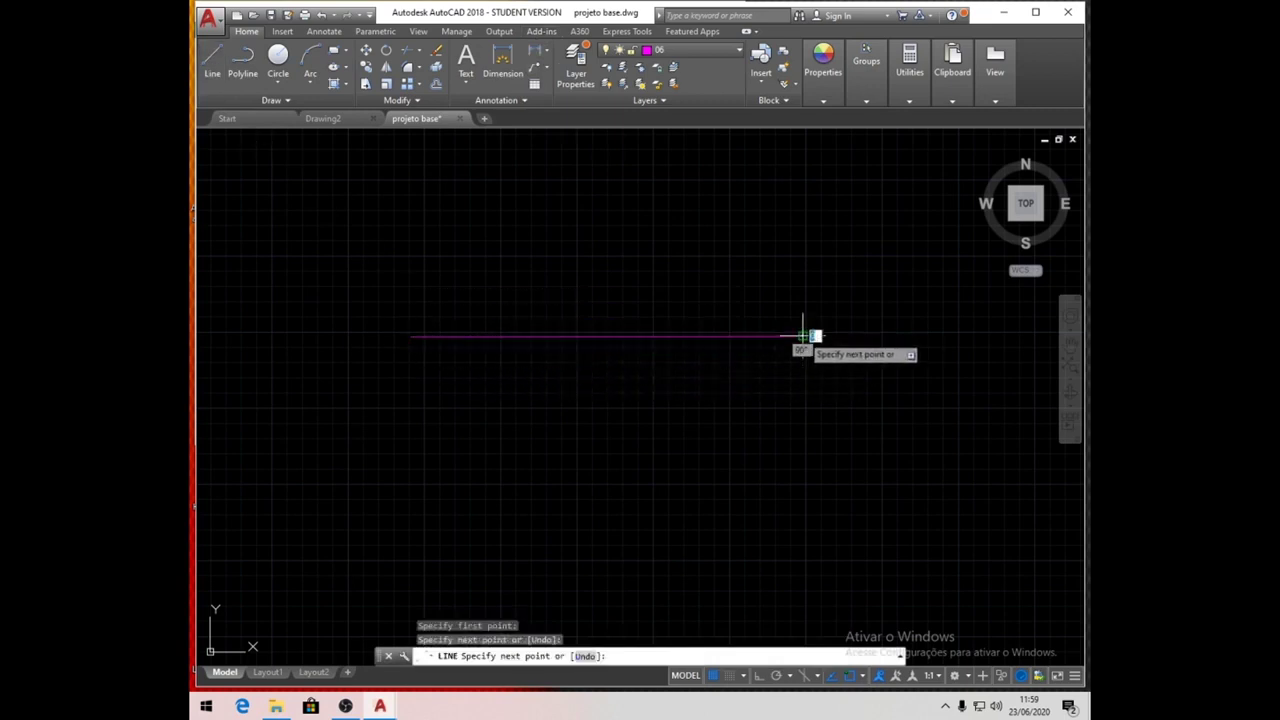
{"action": "key", "text": "Return"}
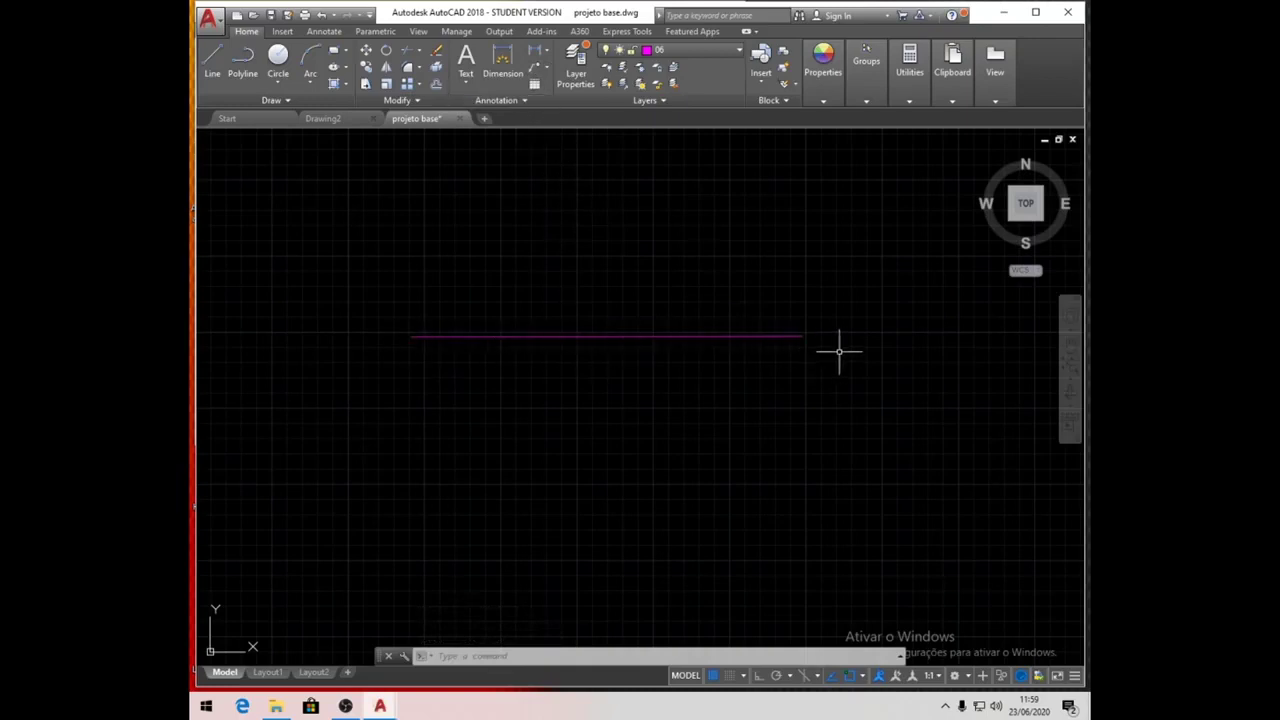
Make Cota 50 the current dimension style
{"action": "left_click", "coordinate": [497, 100]}
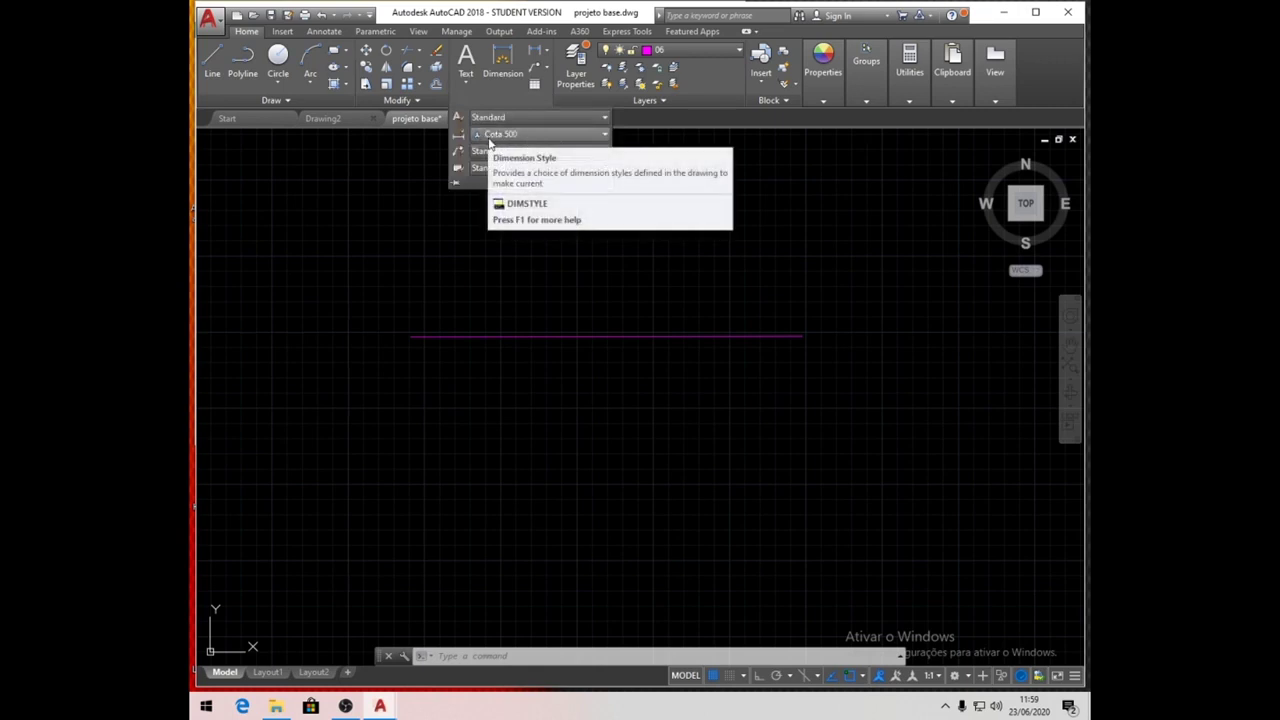
{"action": "left_click", "coordinate": [605, 137]}
{"action": "scroll", "coordinate": [650, 240], "scroll_direction": "down", "scroll_amount": 3}
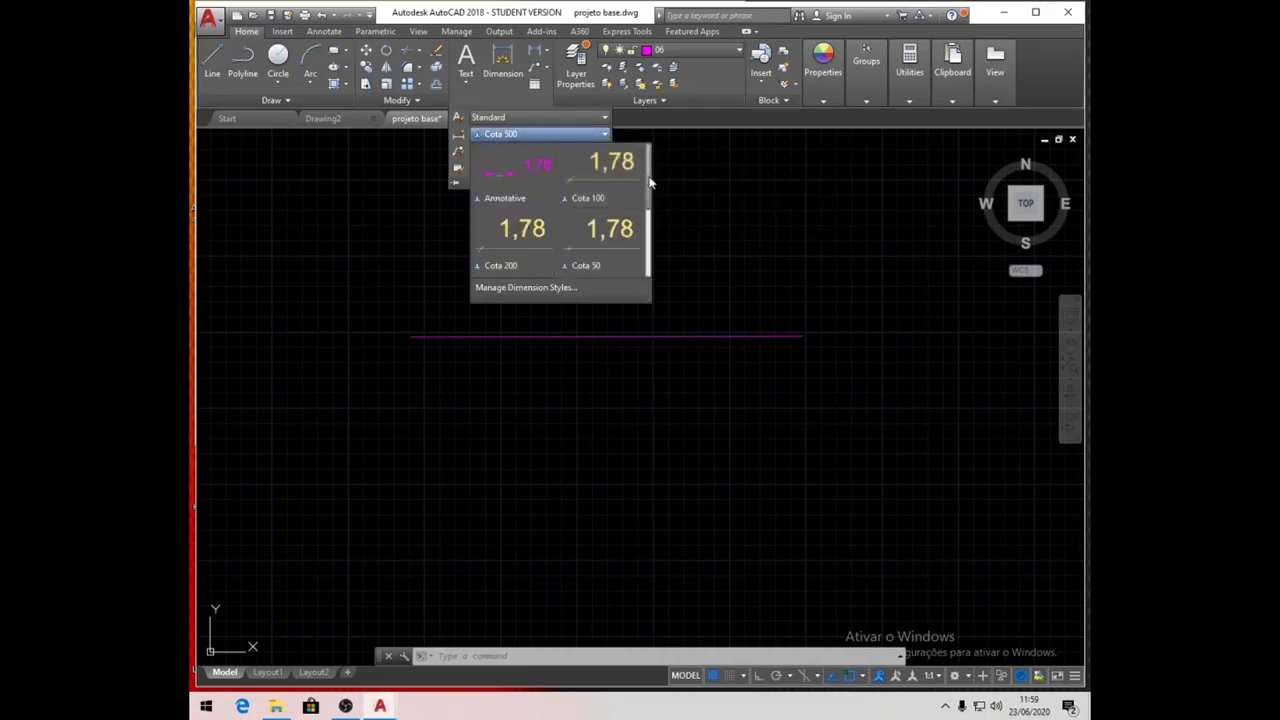
{"action": "scroll", "coordinate": [652, 240], "scroll_direction": "up", "scroll_amount": 3}
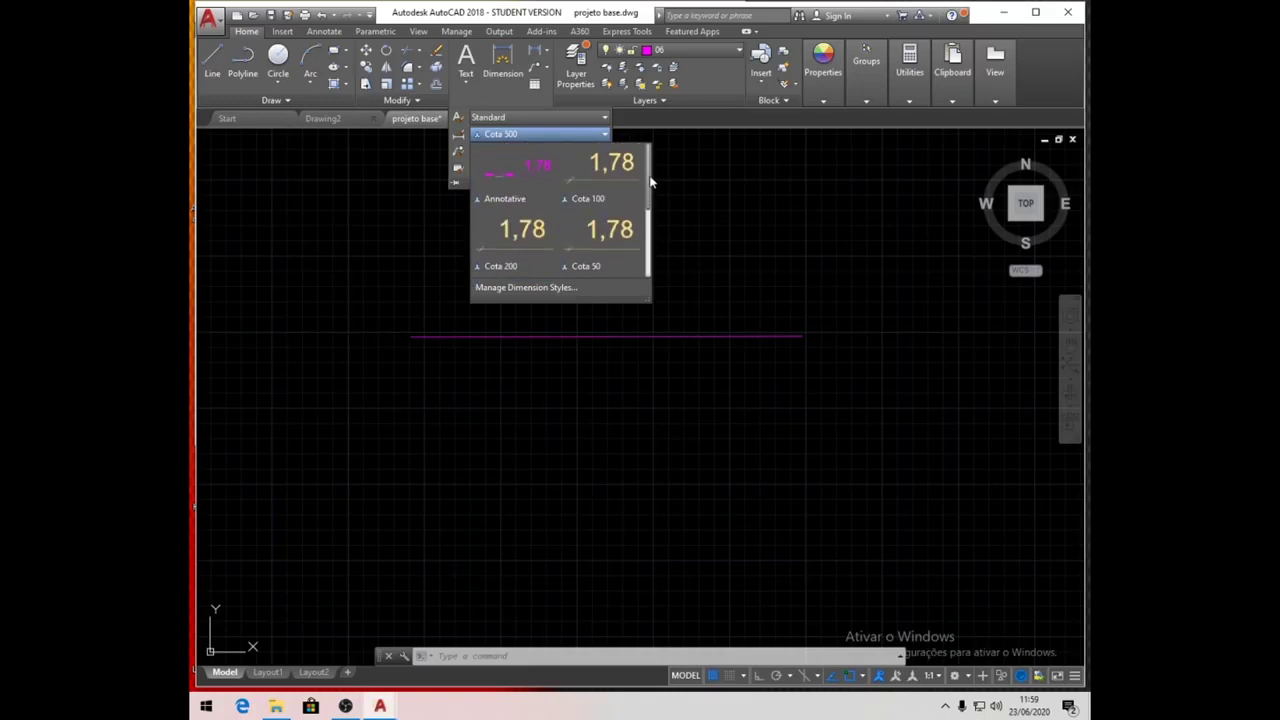
{"action": "scroll", "coordinate": [651, 190], "scroll_direction": "down", "scroll_amount": 2}
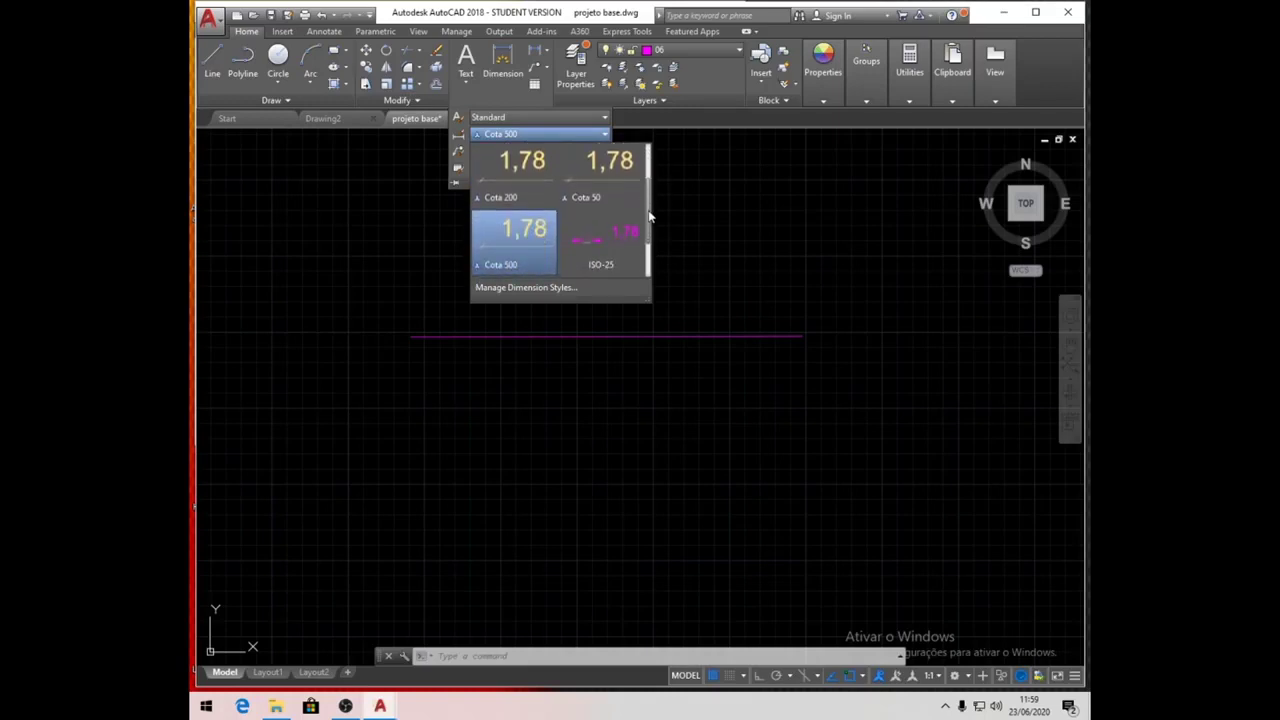
{"action": "scroll", "coordinate": [649, 210], "scroll_direction": "up", "scroll_amount": 1}
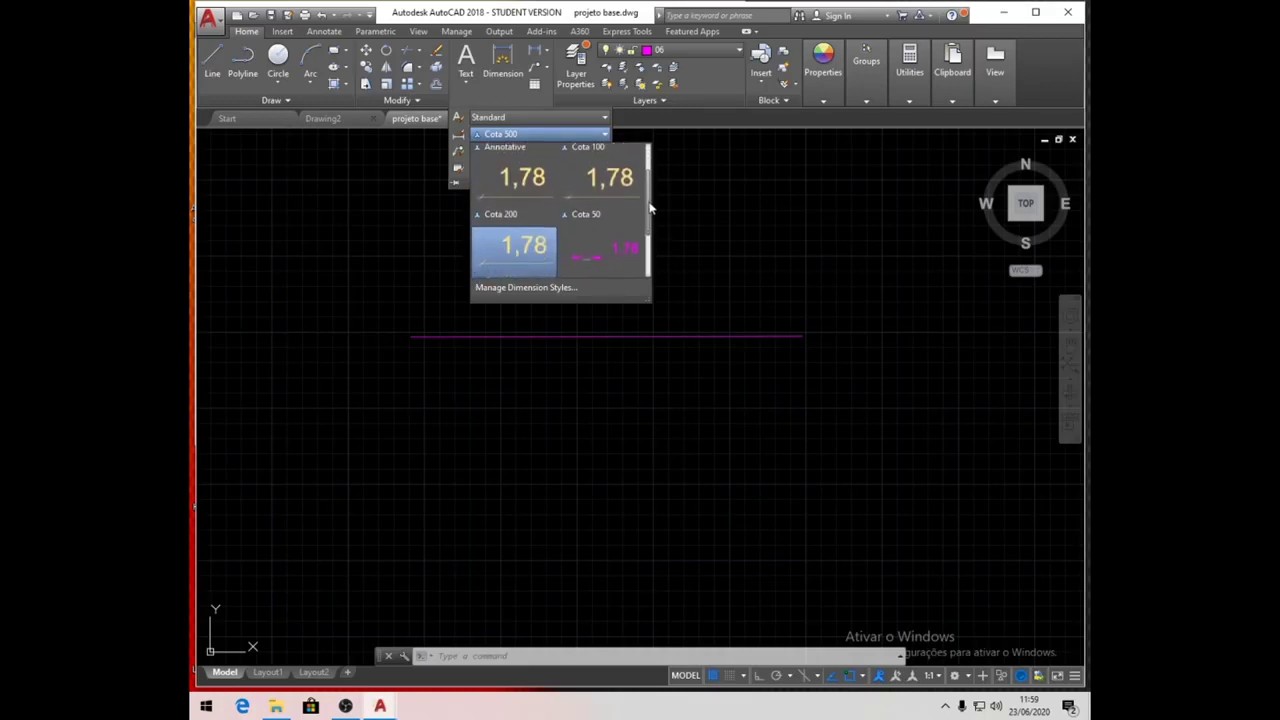
{"action": "left_click", "coordinate": [598, 195]}
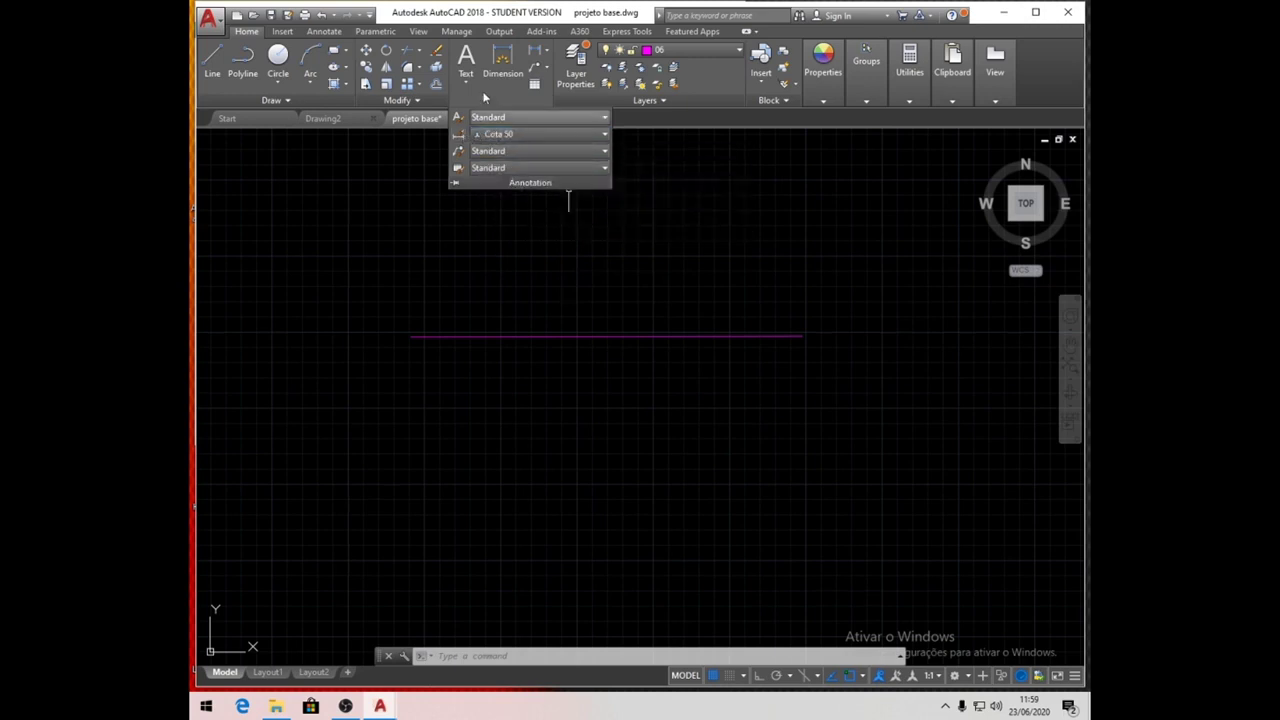
Dimension the horizontal line's full length, placing the dimension line a short distance above it
{"action": "left_click", "coordinate": [503, 58]}
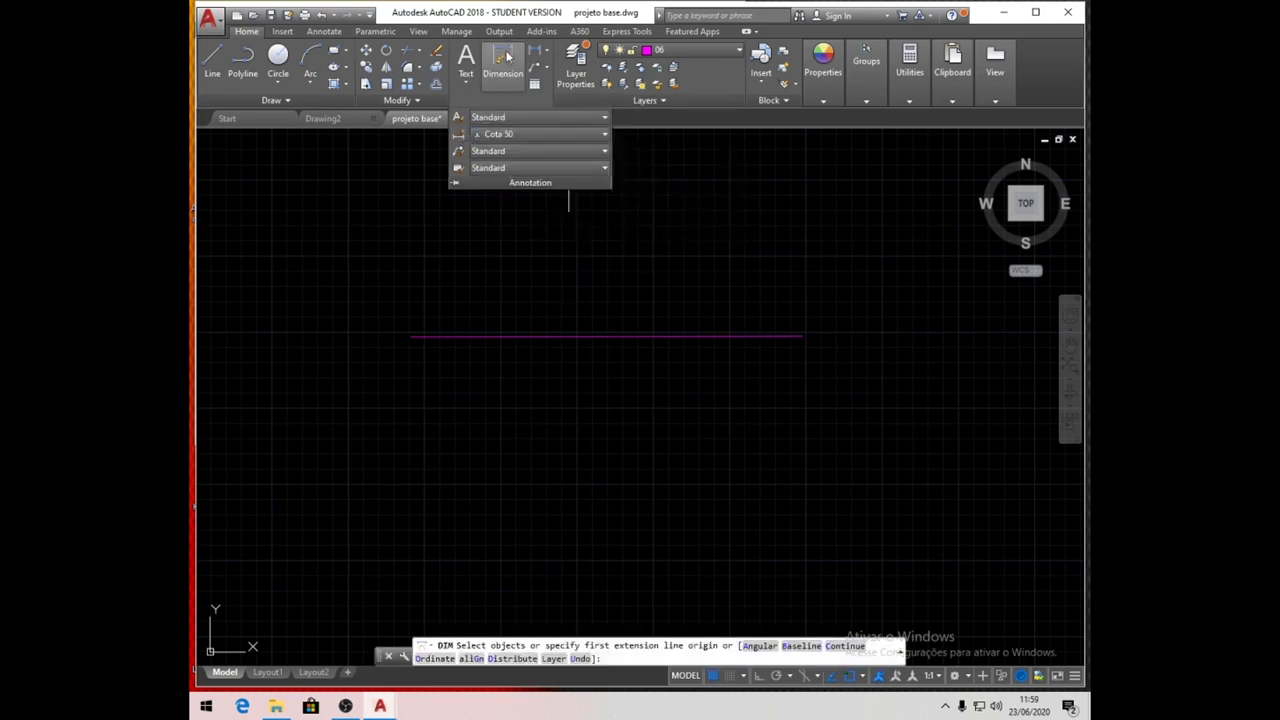
{"action": "left_click", "coordinate": [411, 336]}
{"action": "left_click", "coordinate": [802, 336]}
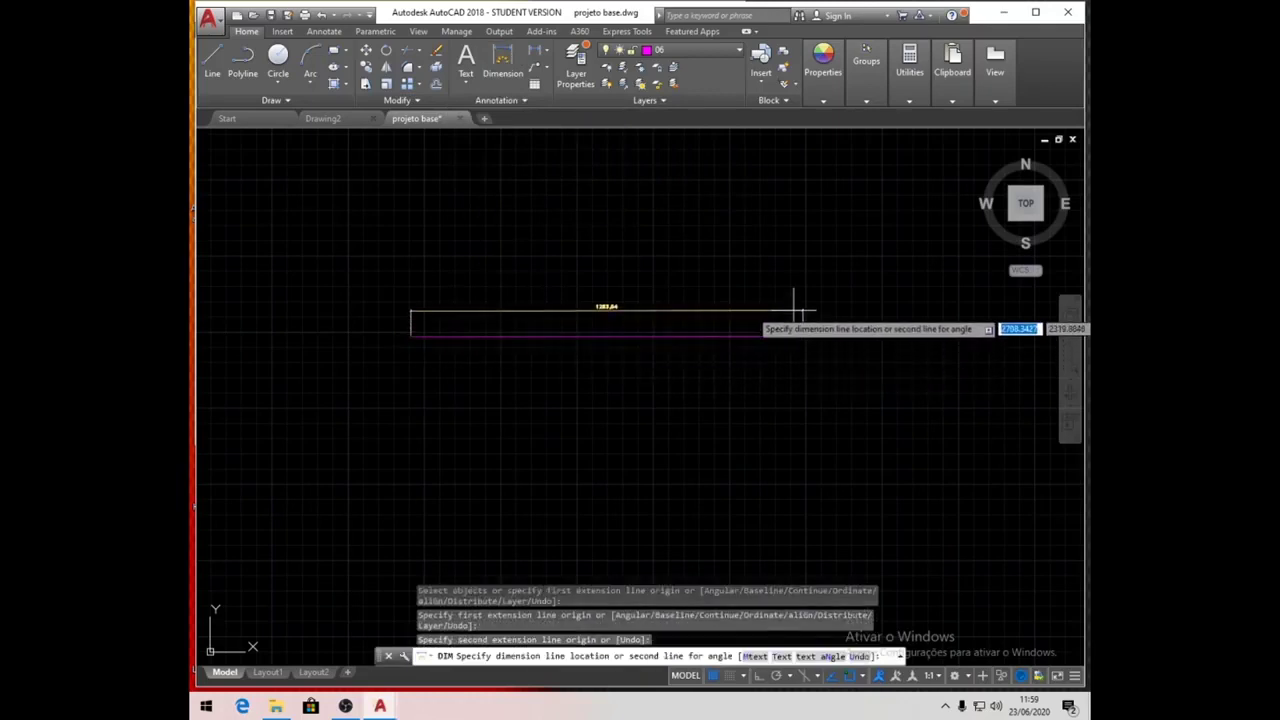
{"action": "left_click", "coordinate": [794, 306]}
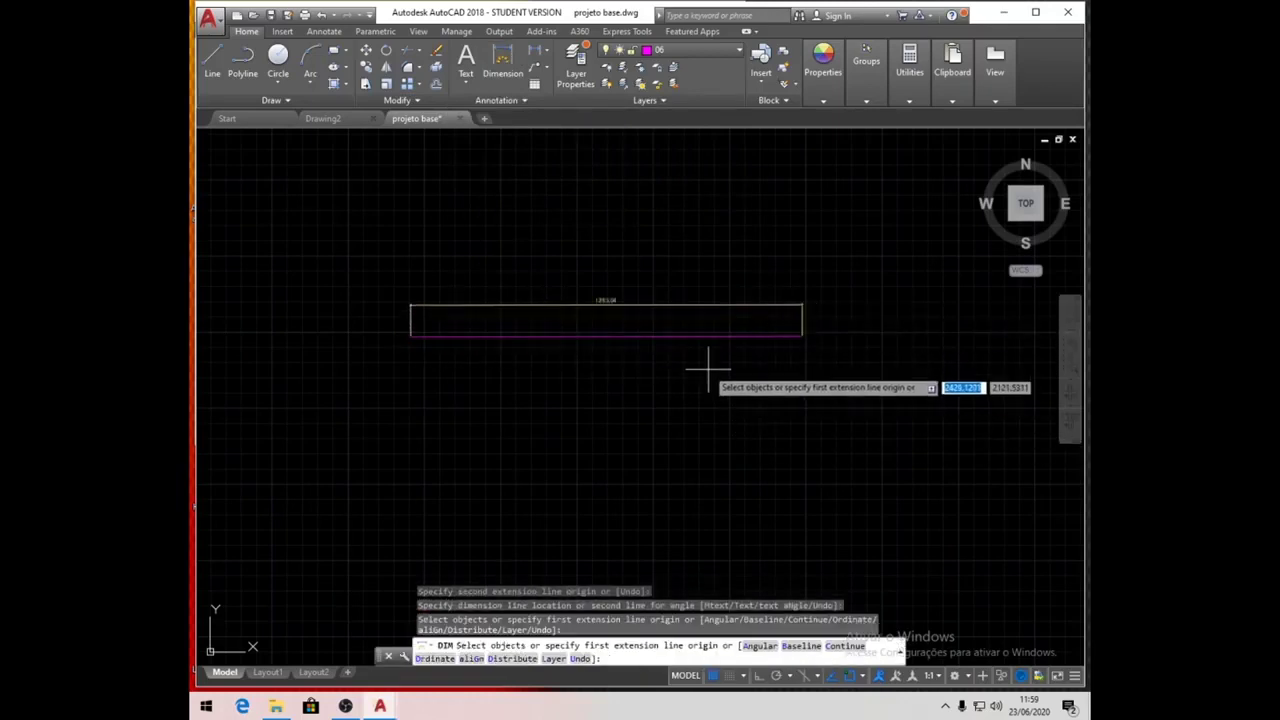
{"action": "key", "text": "Escape"}
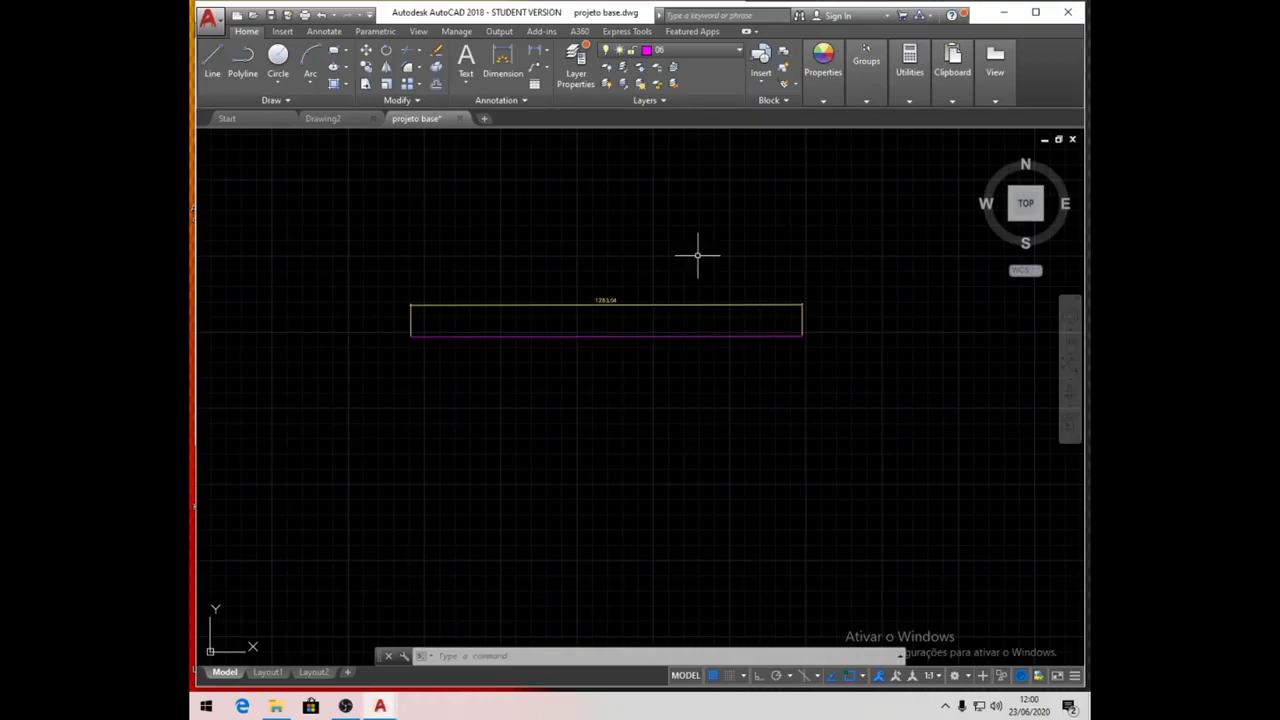
{"action": "left_click", "coordinate": [739, 49]}
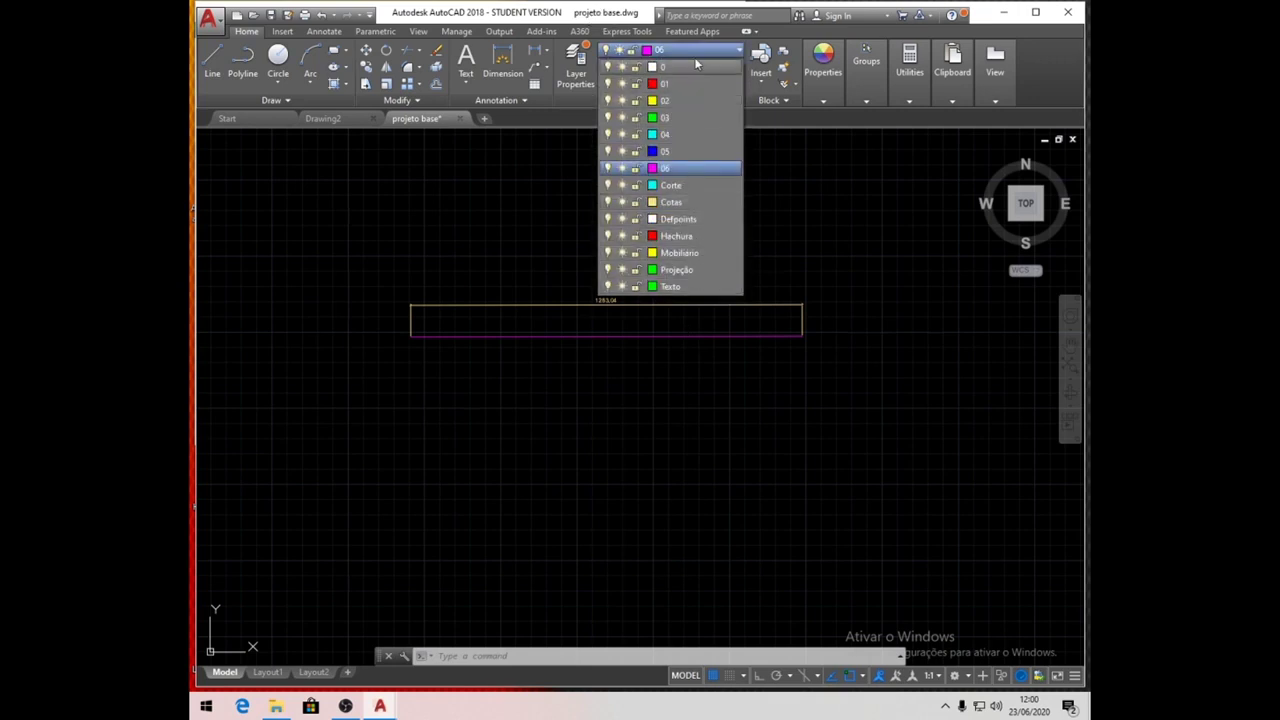
{"action": "left_click", "coordinate": [742, 50]}
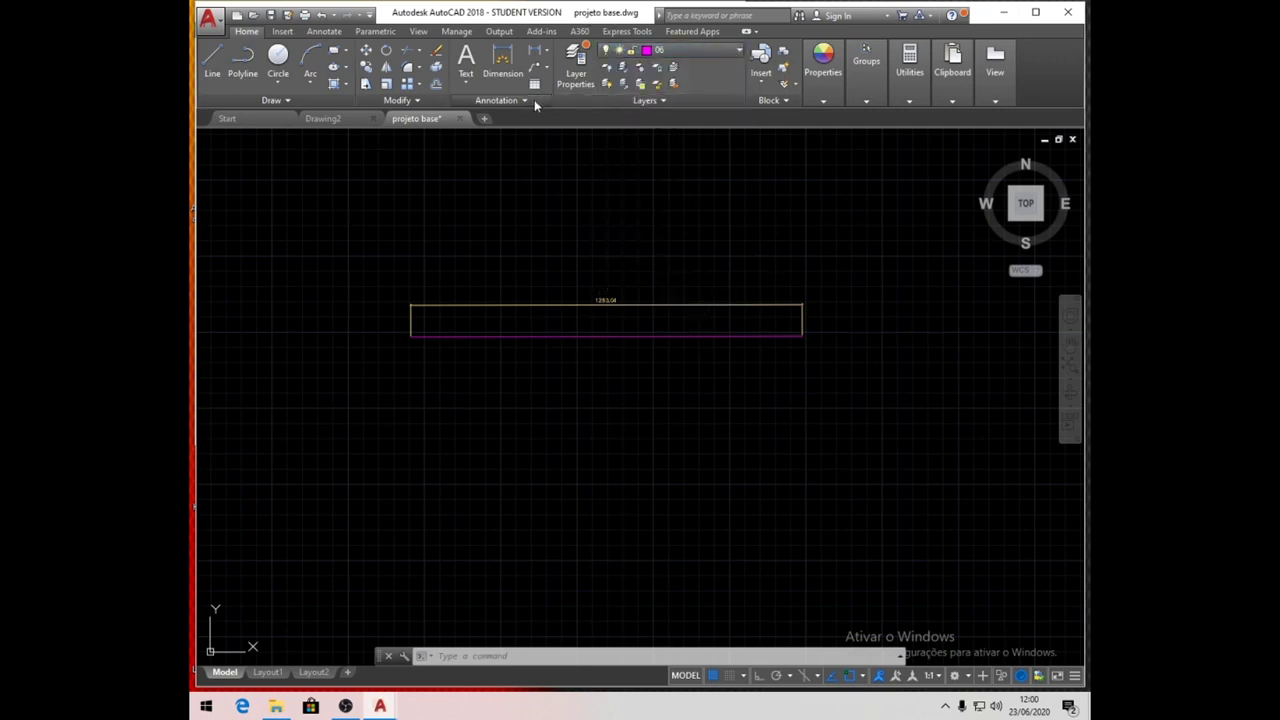
{"action": "left_click", "coordinate": [497, 100]}
{"action": "left_click", "coordinate": [604, 134]}
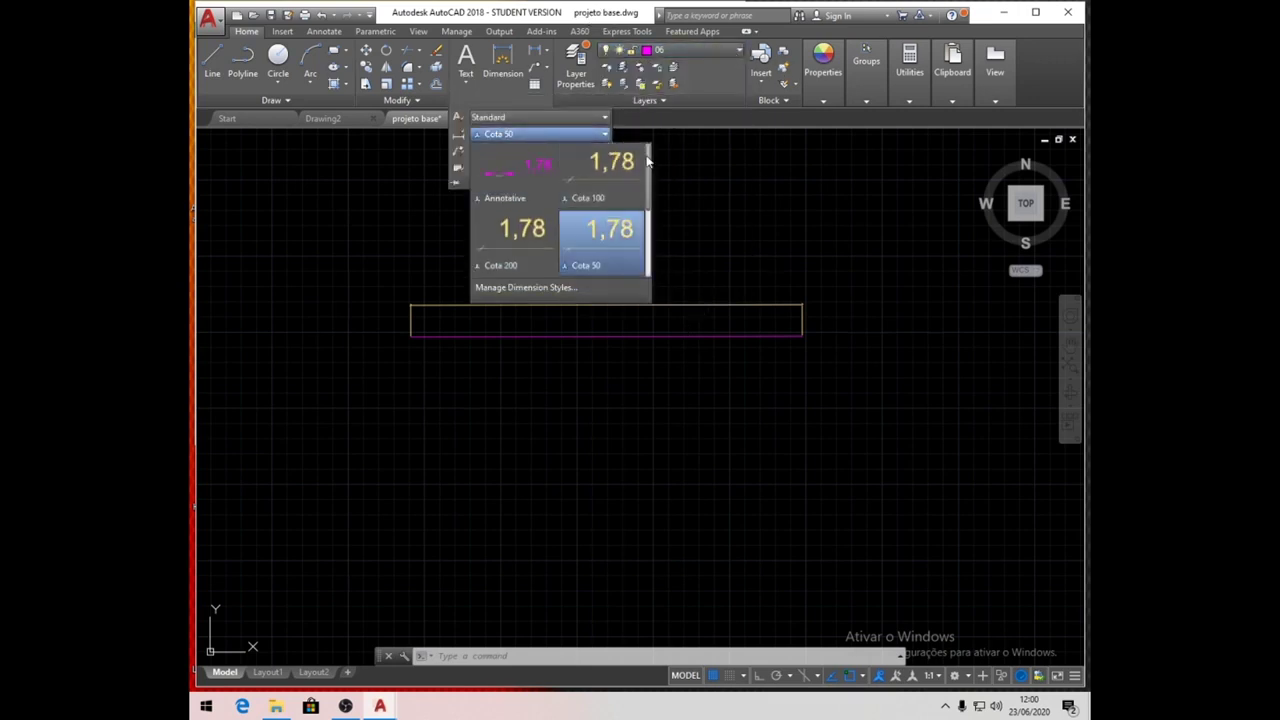
{"action": "mouse_move", "coordinate": [652, 190]}
{"action": "left_mouse_down"}
{"action": "mouse_move", "coordinate": [658, 218]}
{"action": "mouse_move", "coordinate": [651, 163]}
{"action": "left_mouse_up"}
{"action": "left_click", "coordinate": [605, 135]}
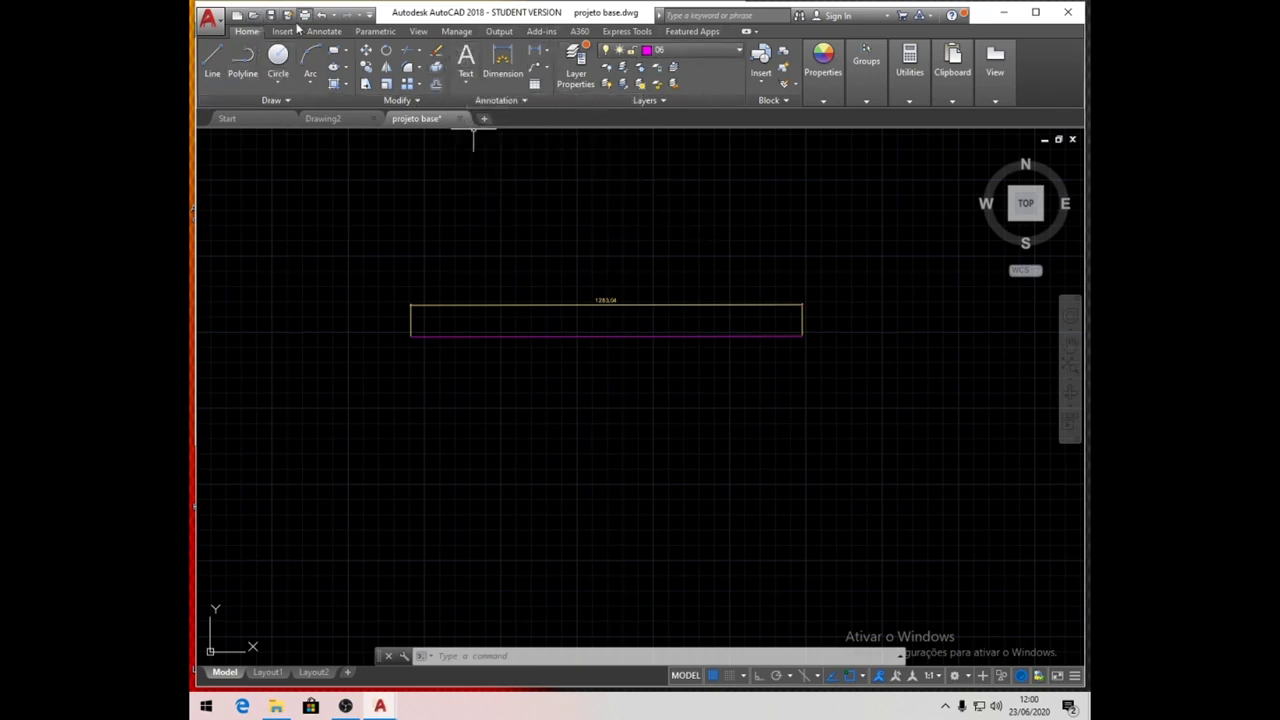
Save the base project drawing under its existing name
{"action": "left_click", "coordinate": [212, 20]}
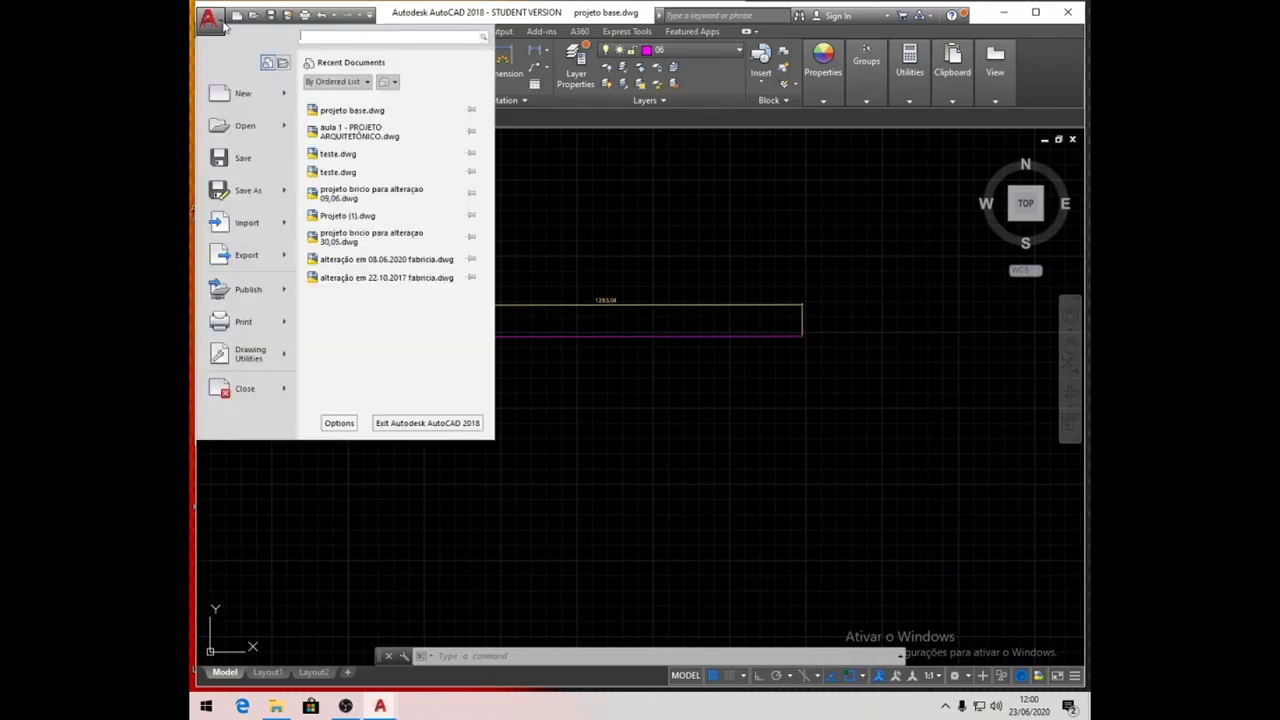
{"action": "mouse_move", "coordinate": [253, 197]}
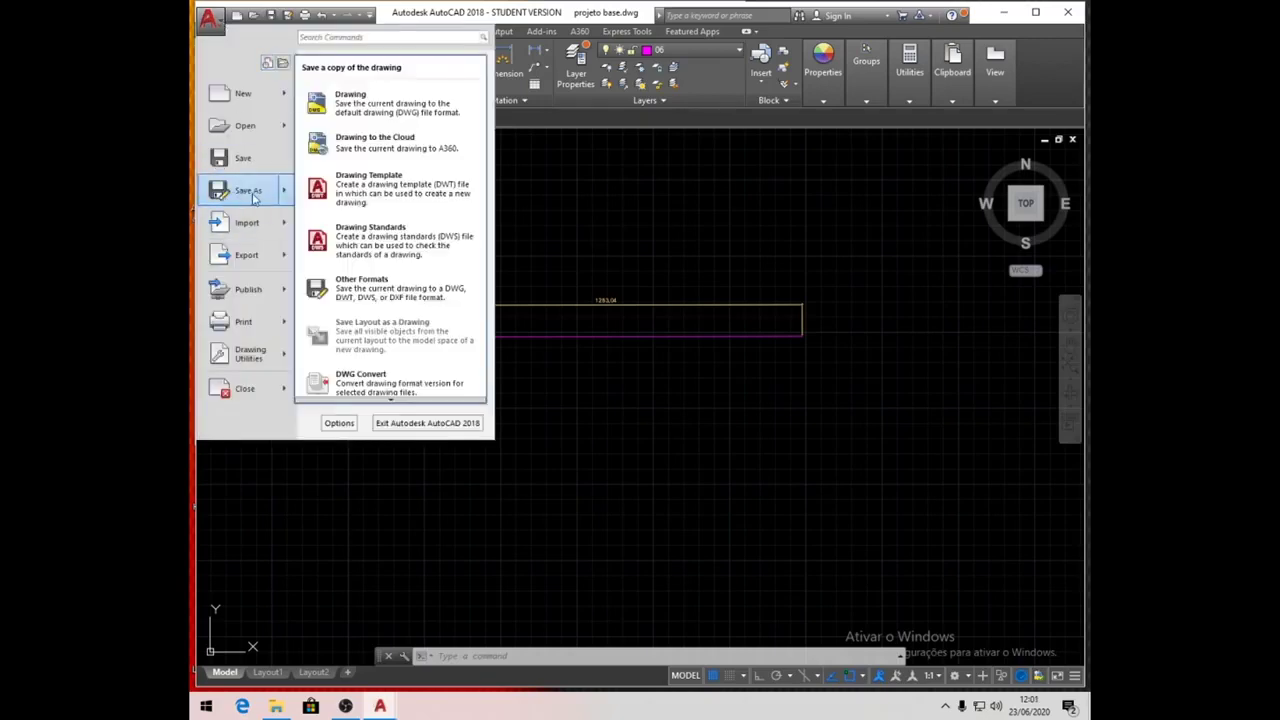
{"action": "left_click", "coordinate": [240, 158]}
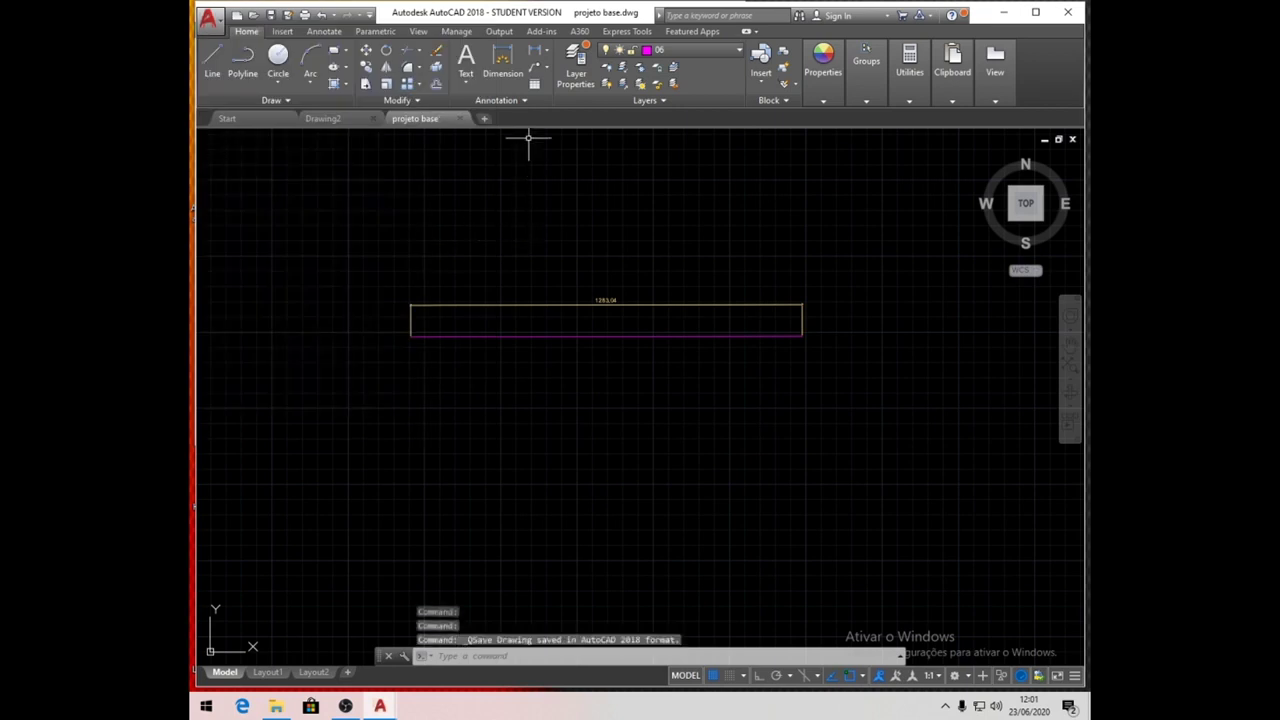
{"action": "left_click", "coordinate": [512, 100]}
{"action": "left_click", "coordinate": [555, 136]}
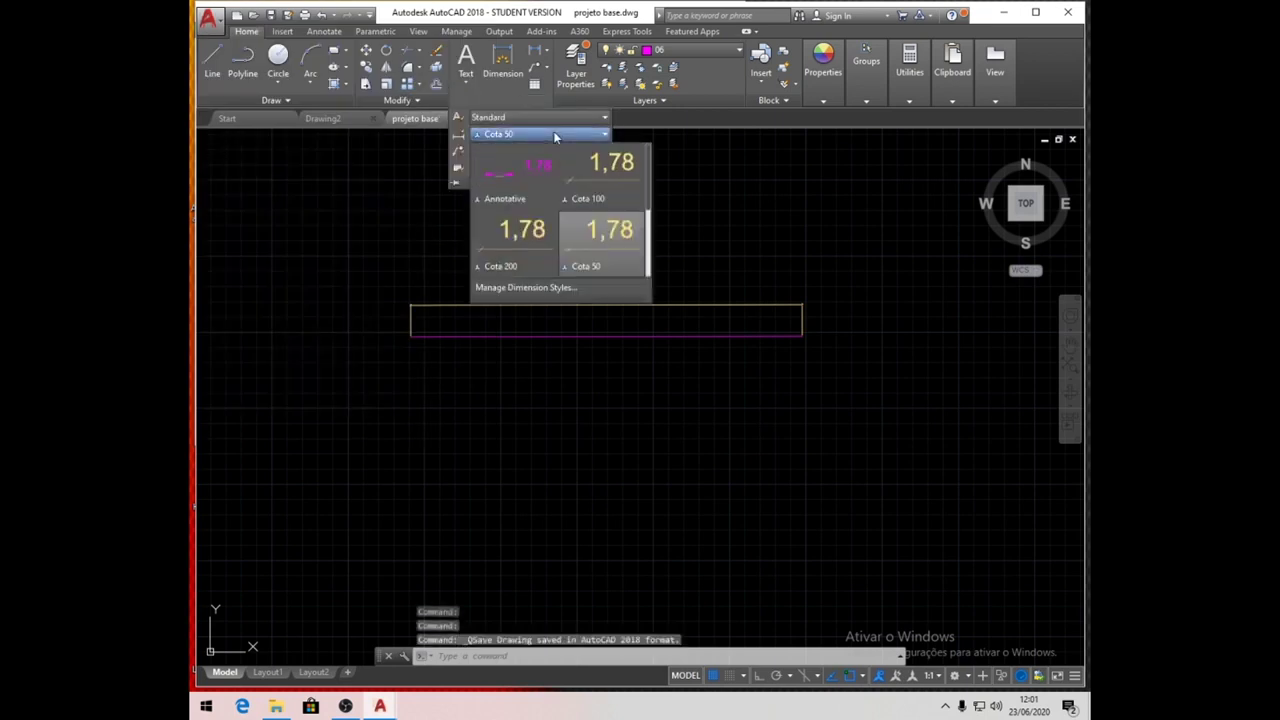
{"action": "left_click", "coordinate": [555, 136]}
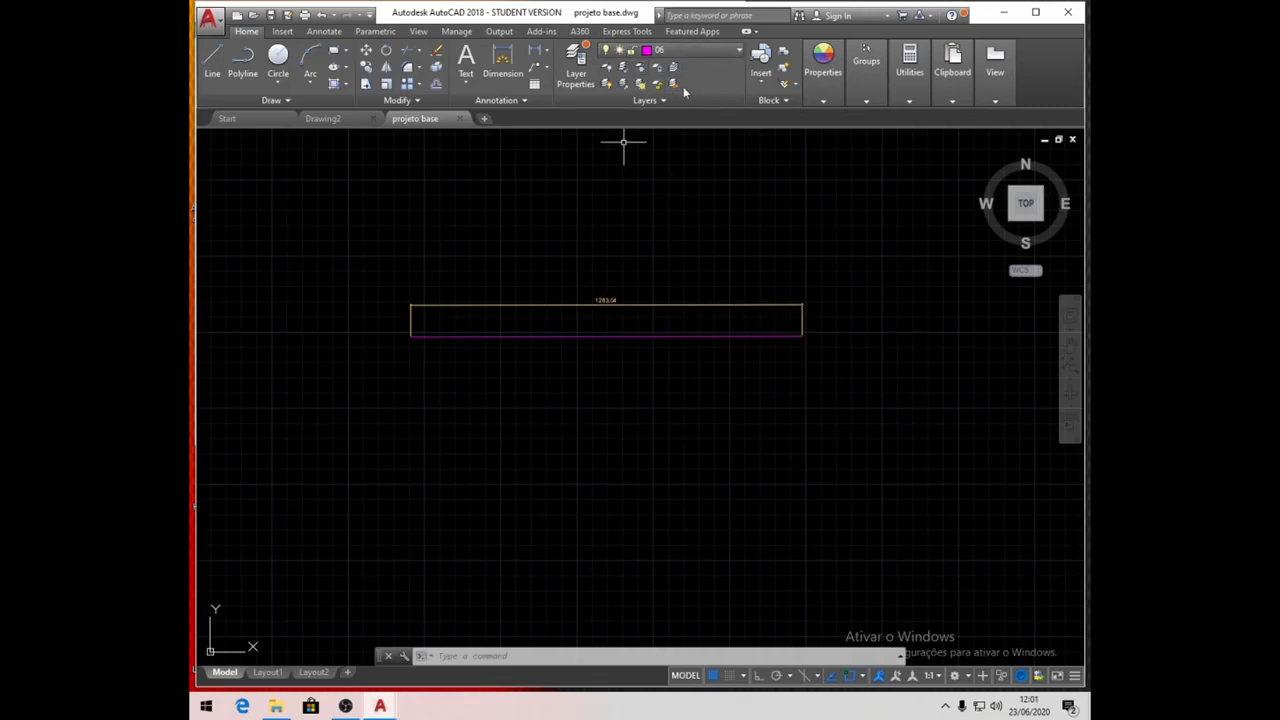
Erase the horizontal line together with its dimension from model space
{"action": "left_click", "coordinate": [390, 236]}
{"action": "left_click", "coordinate": [856, 387]}
{"action": "key", "text": "Delete"}
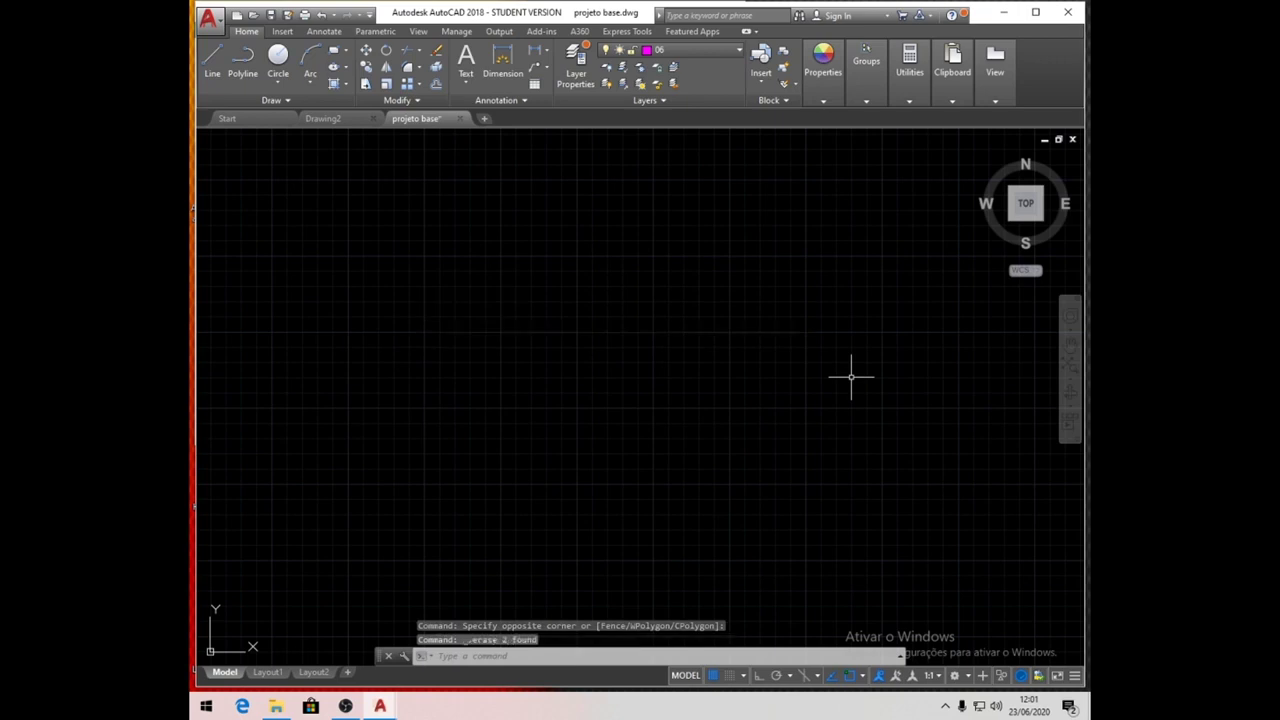